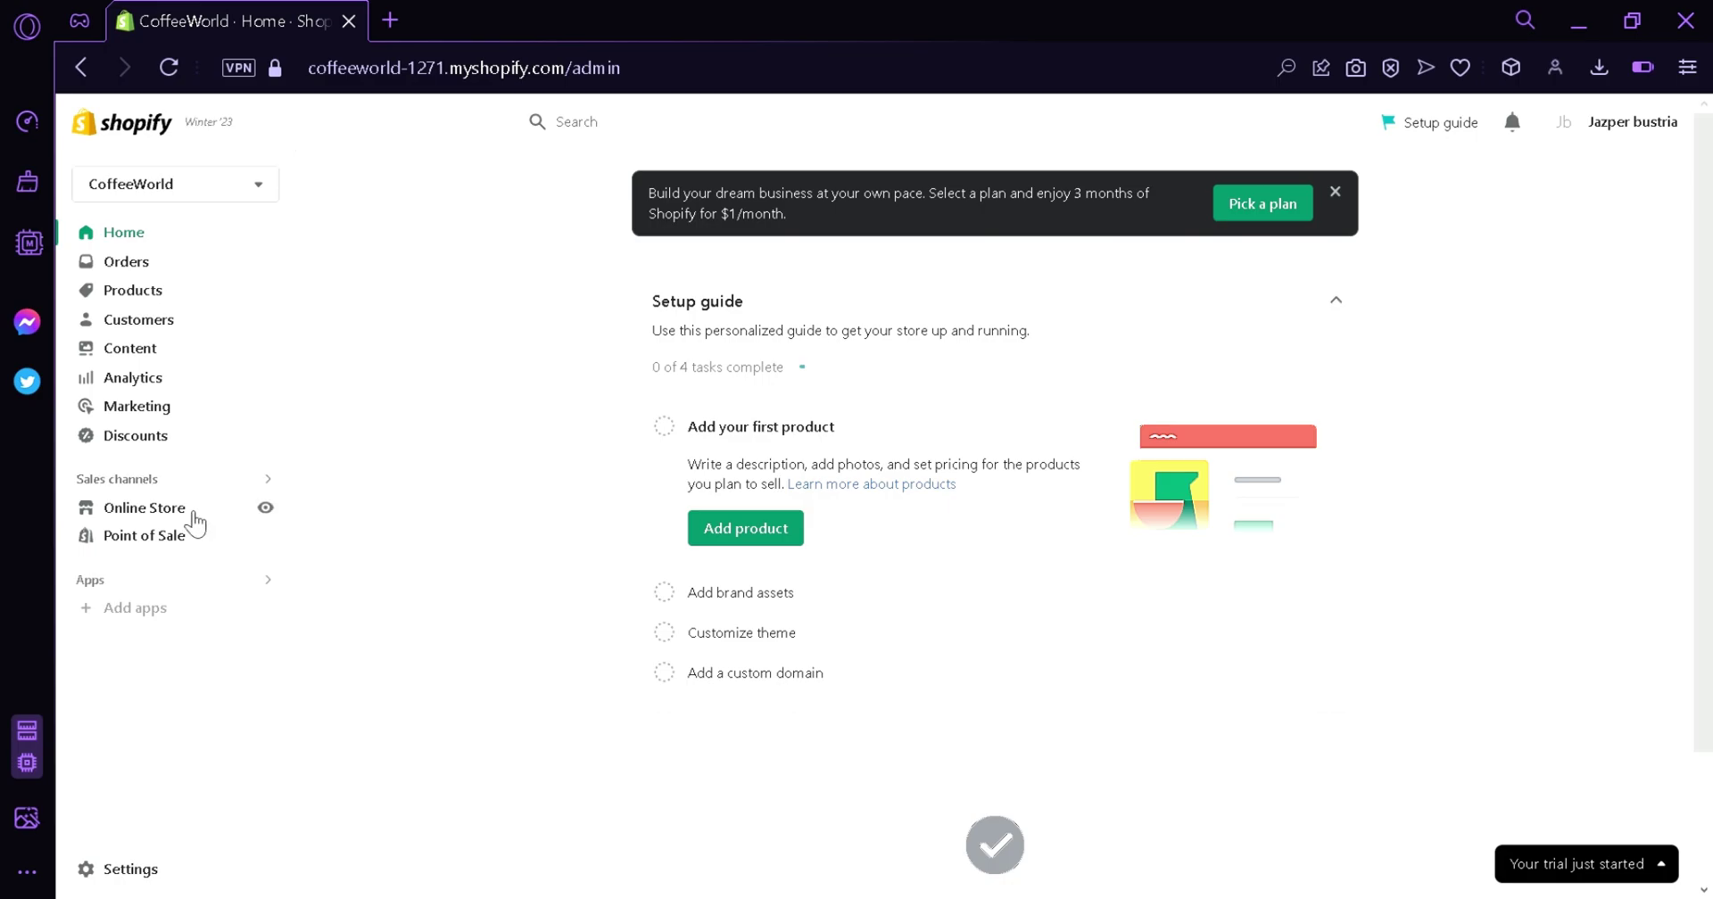
Open the online store's Themes page and scroll to Popular free themes and Visit Theme Store.
click(193, 514)
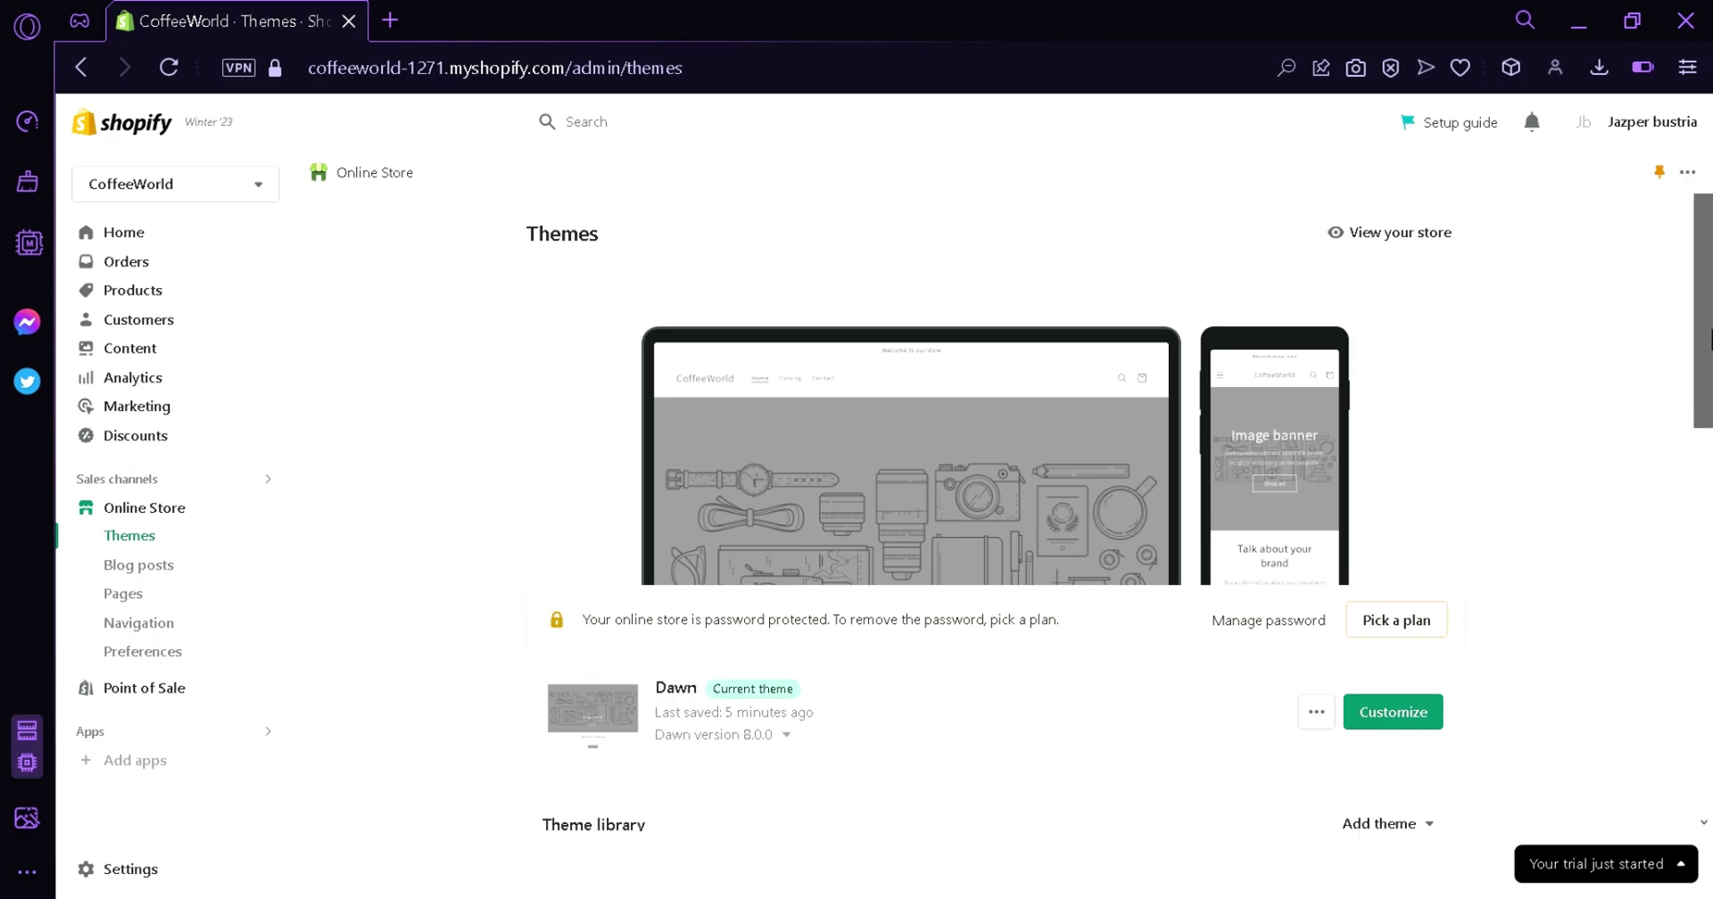
drag(1702, 370, 1709, 579)
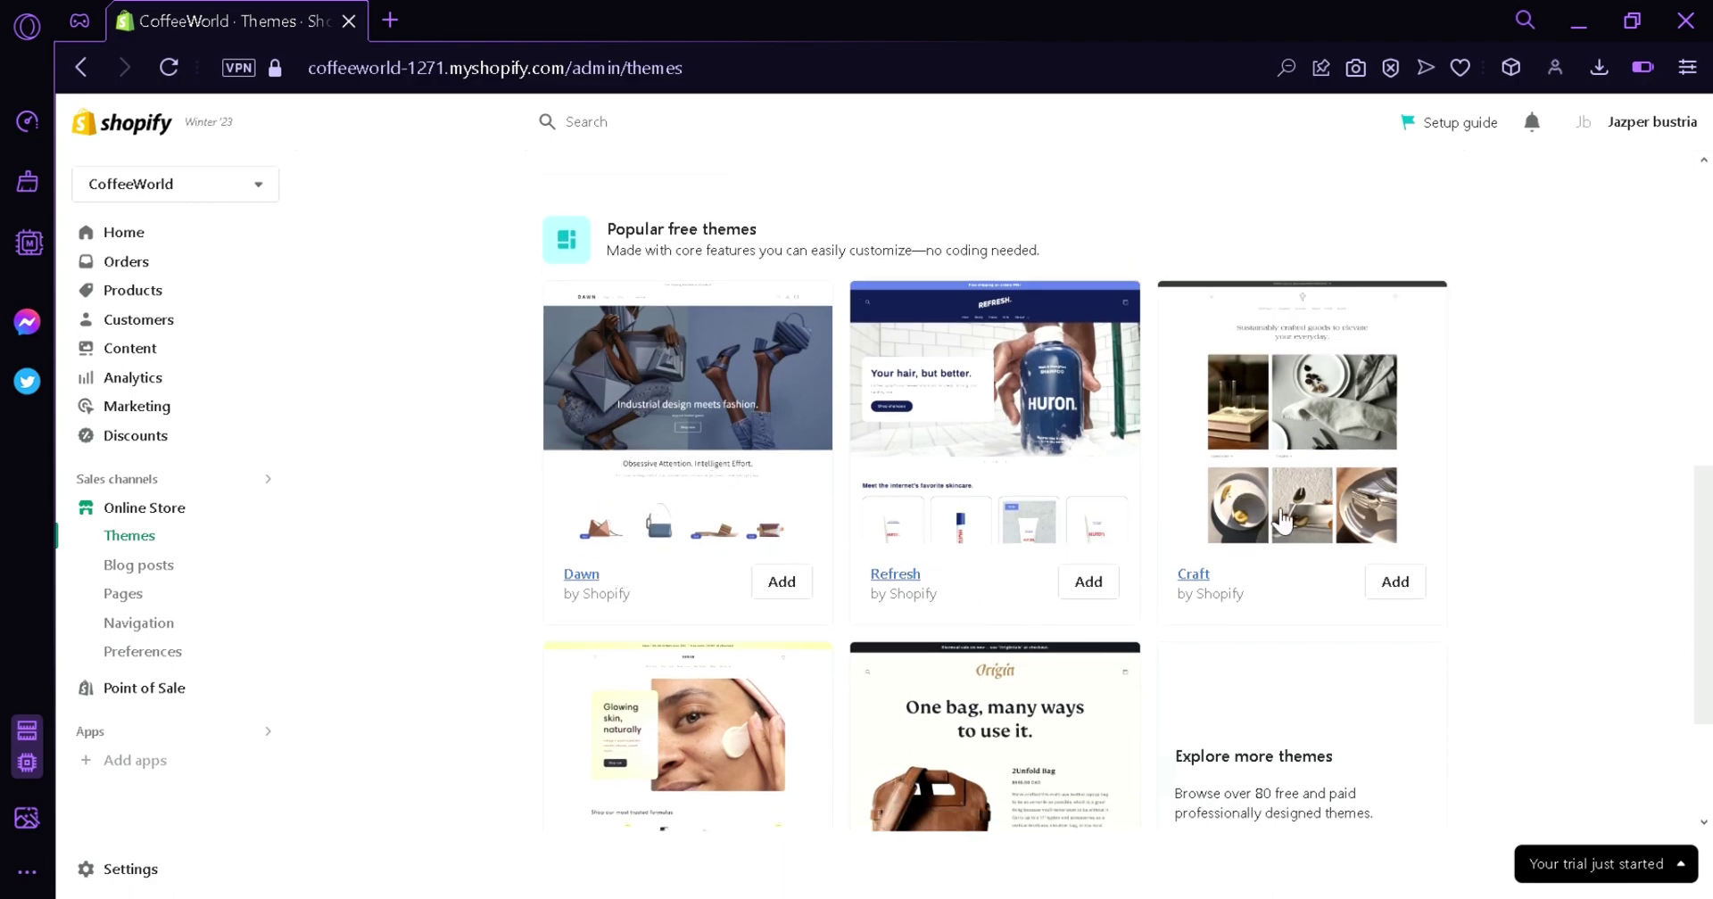
scroll(1700, 553, down, 3)
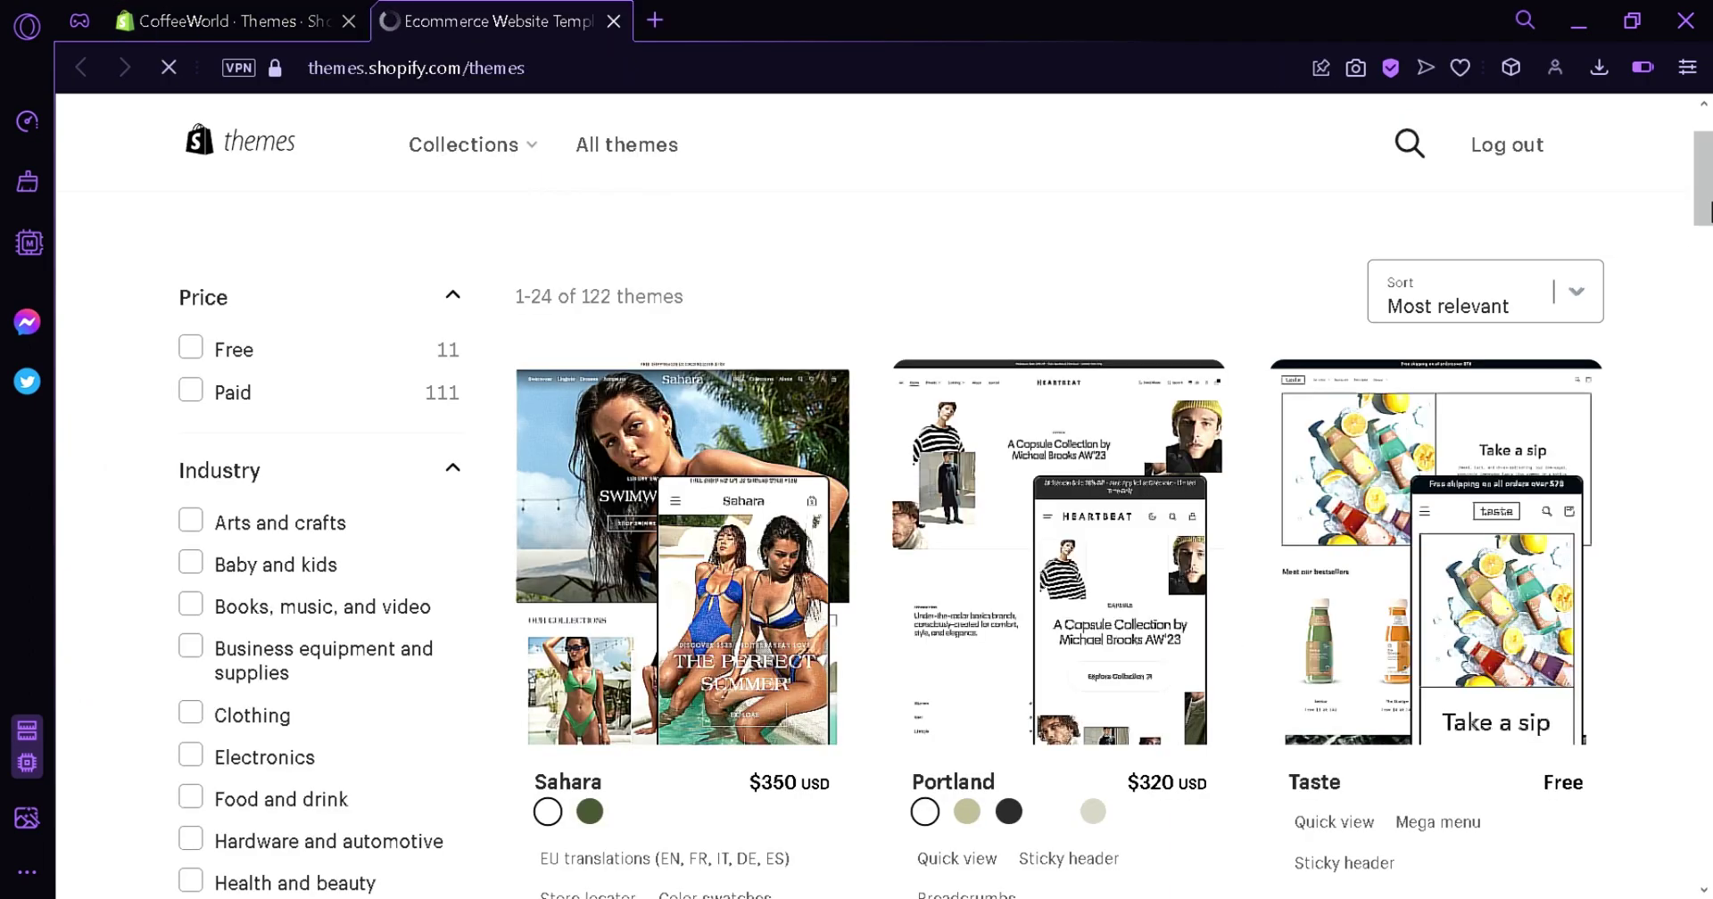
Filter the Theme Store by Free price, leaving 11 themes such as Dawn, Sense and Studio.
scroll(1695, 228, down, 3)
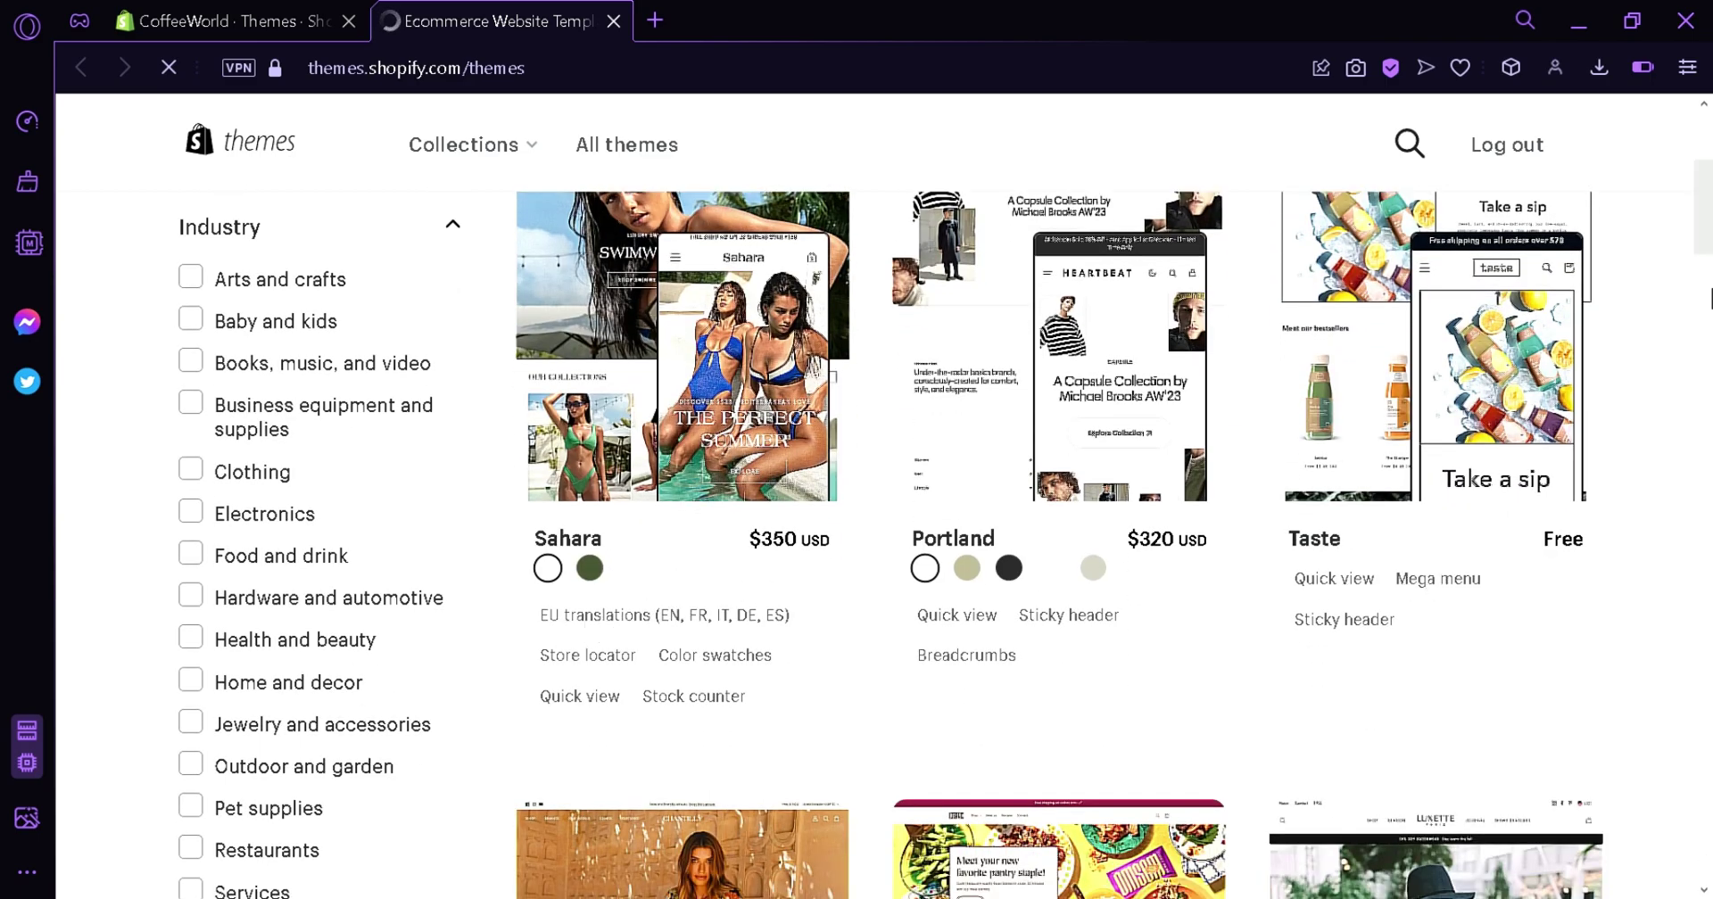
scroll(1709, 299, down, 10)
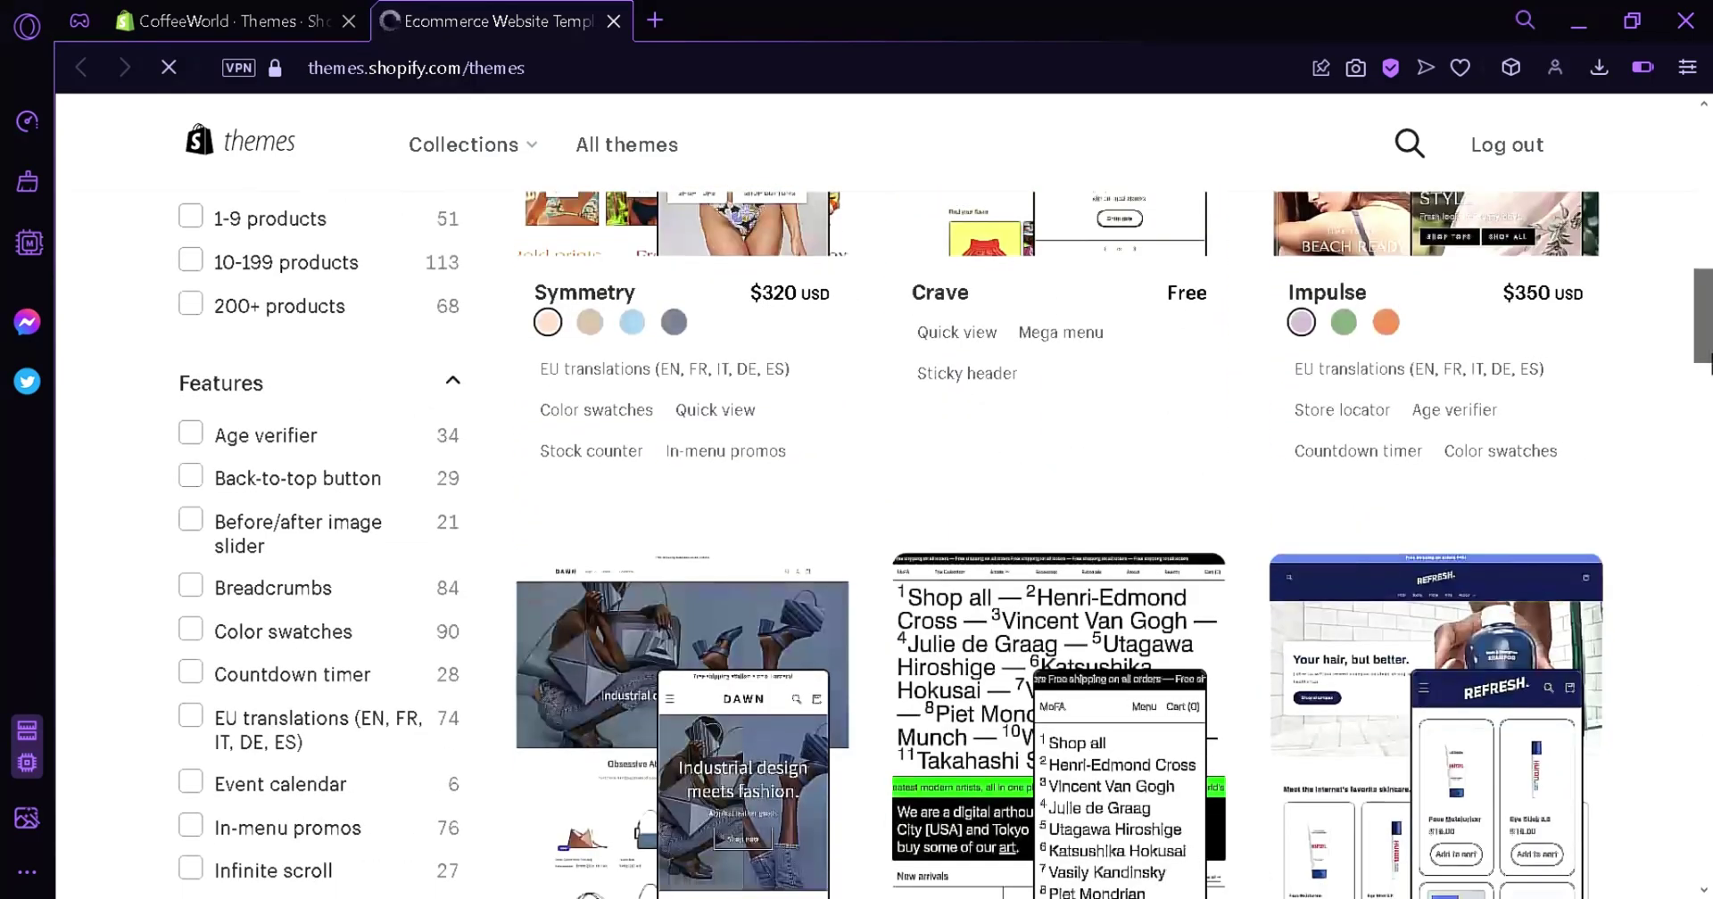
drag(1705, 357, 1707, 192)
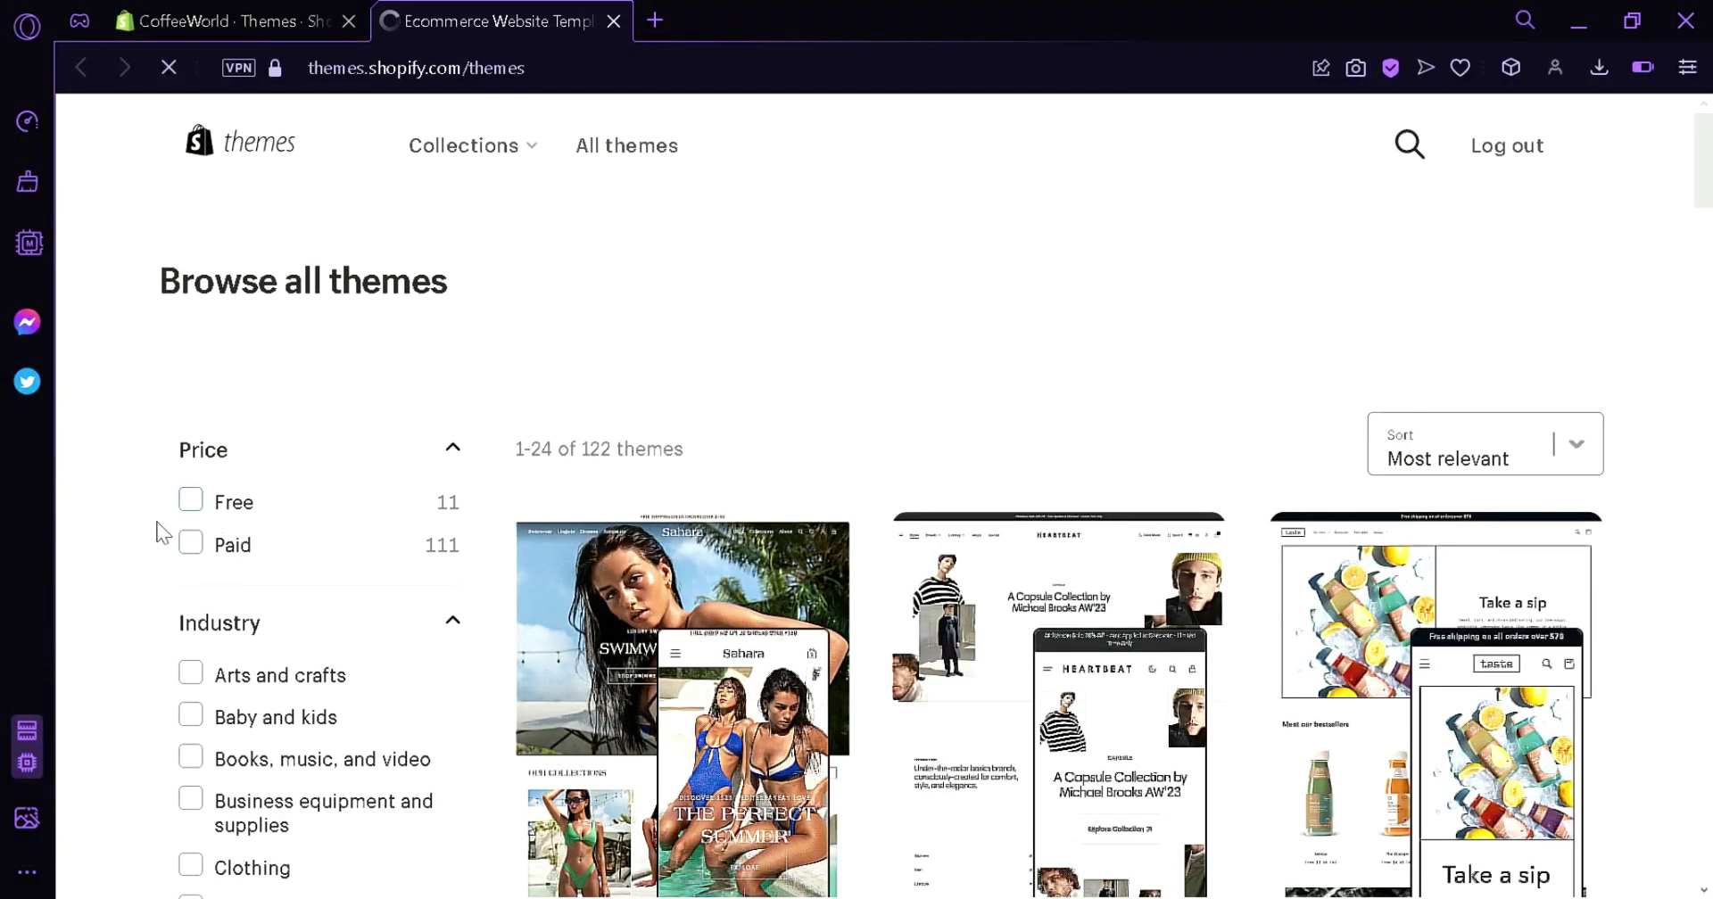
click(190, 501)
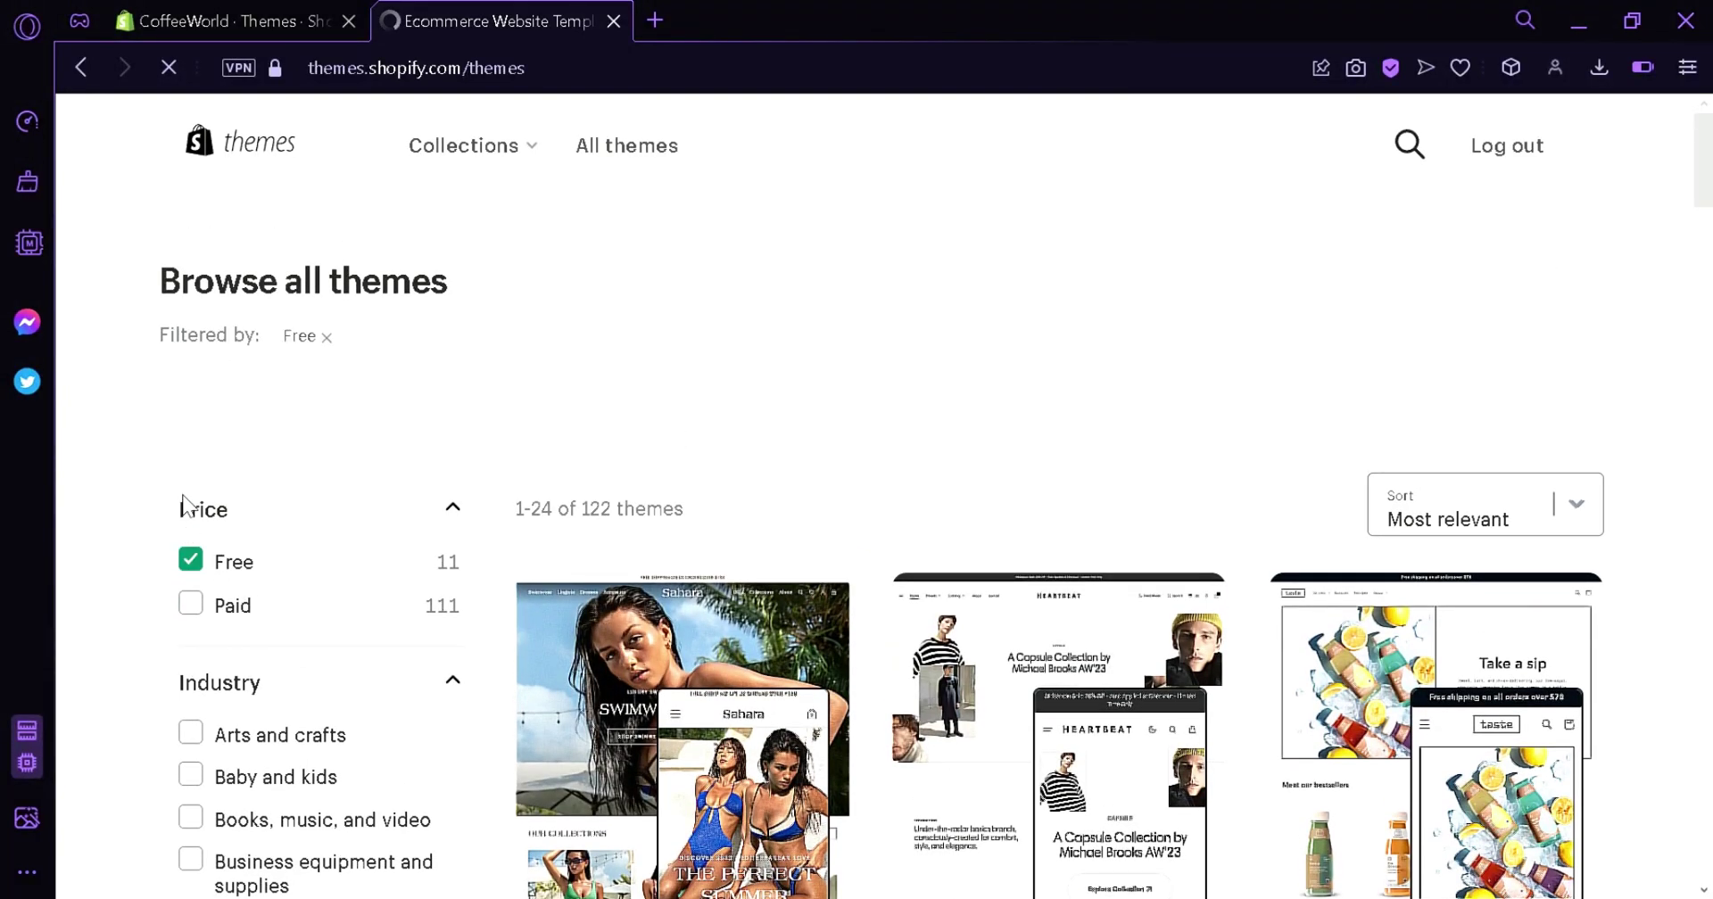
drag(1709, 277, 1709, 239)
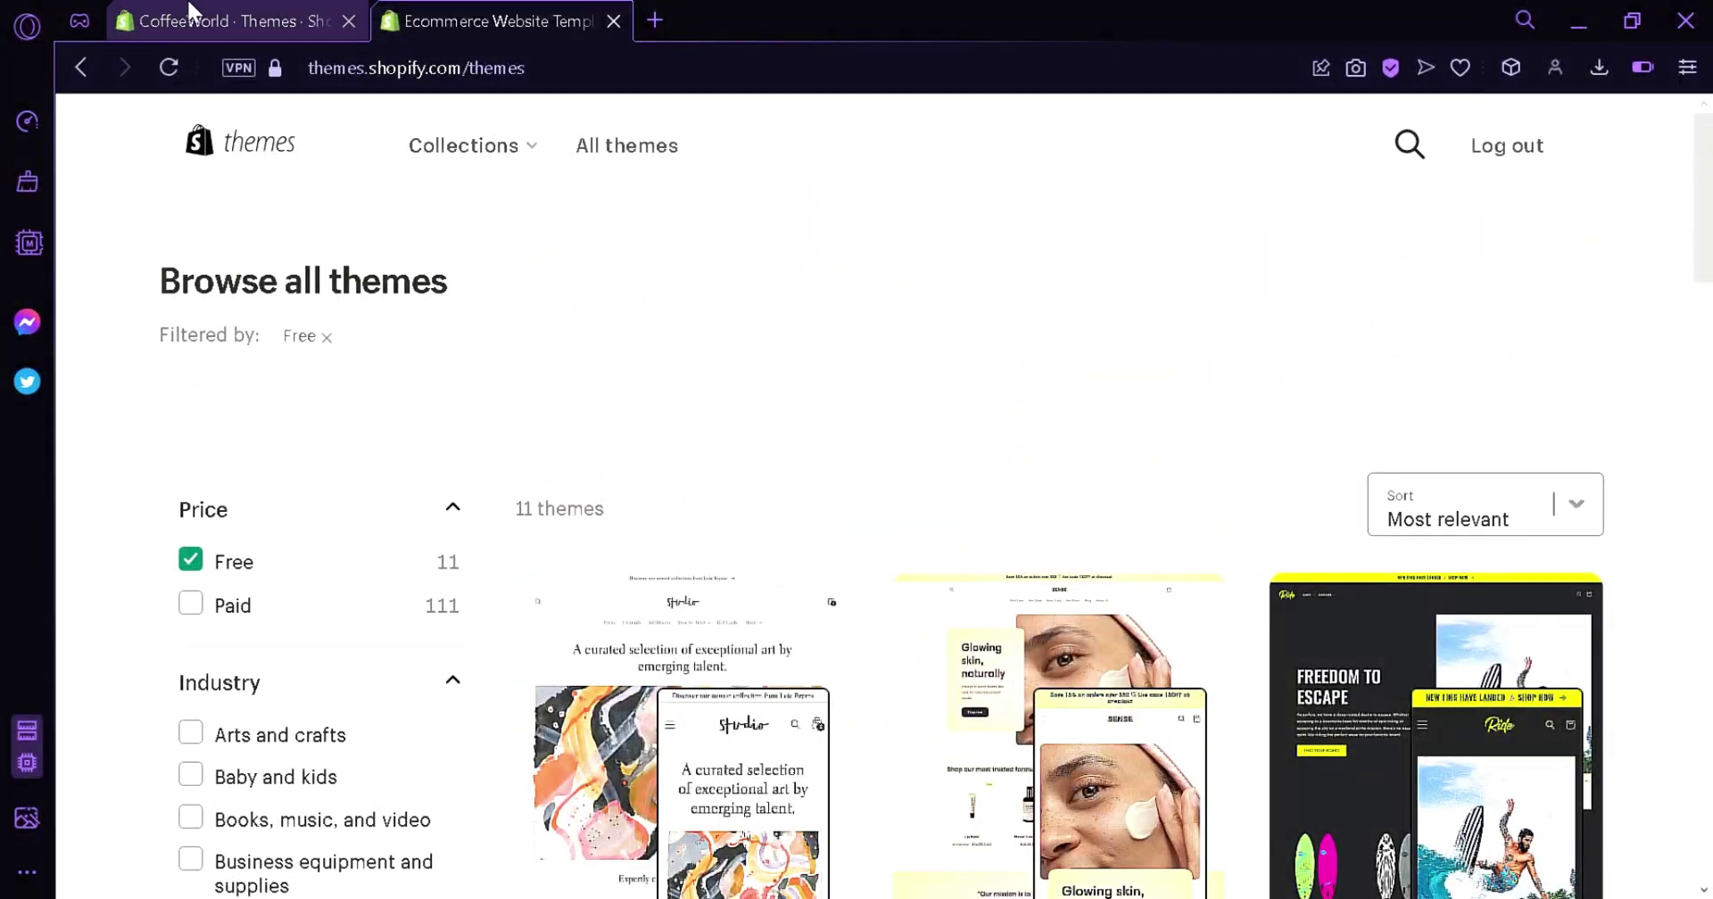
Return to the store admin and open the Dawn theme editor on the Home page.
click(214, 34)
scroll(1659, 513, up, 15)
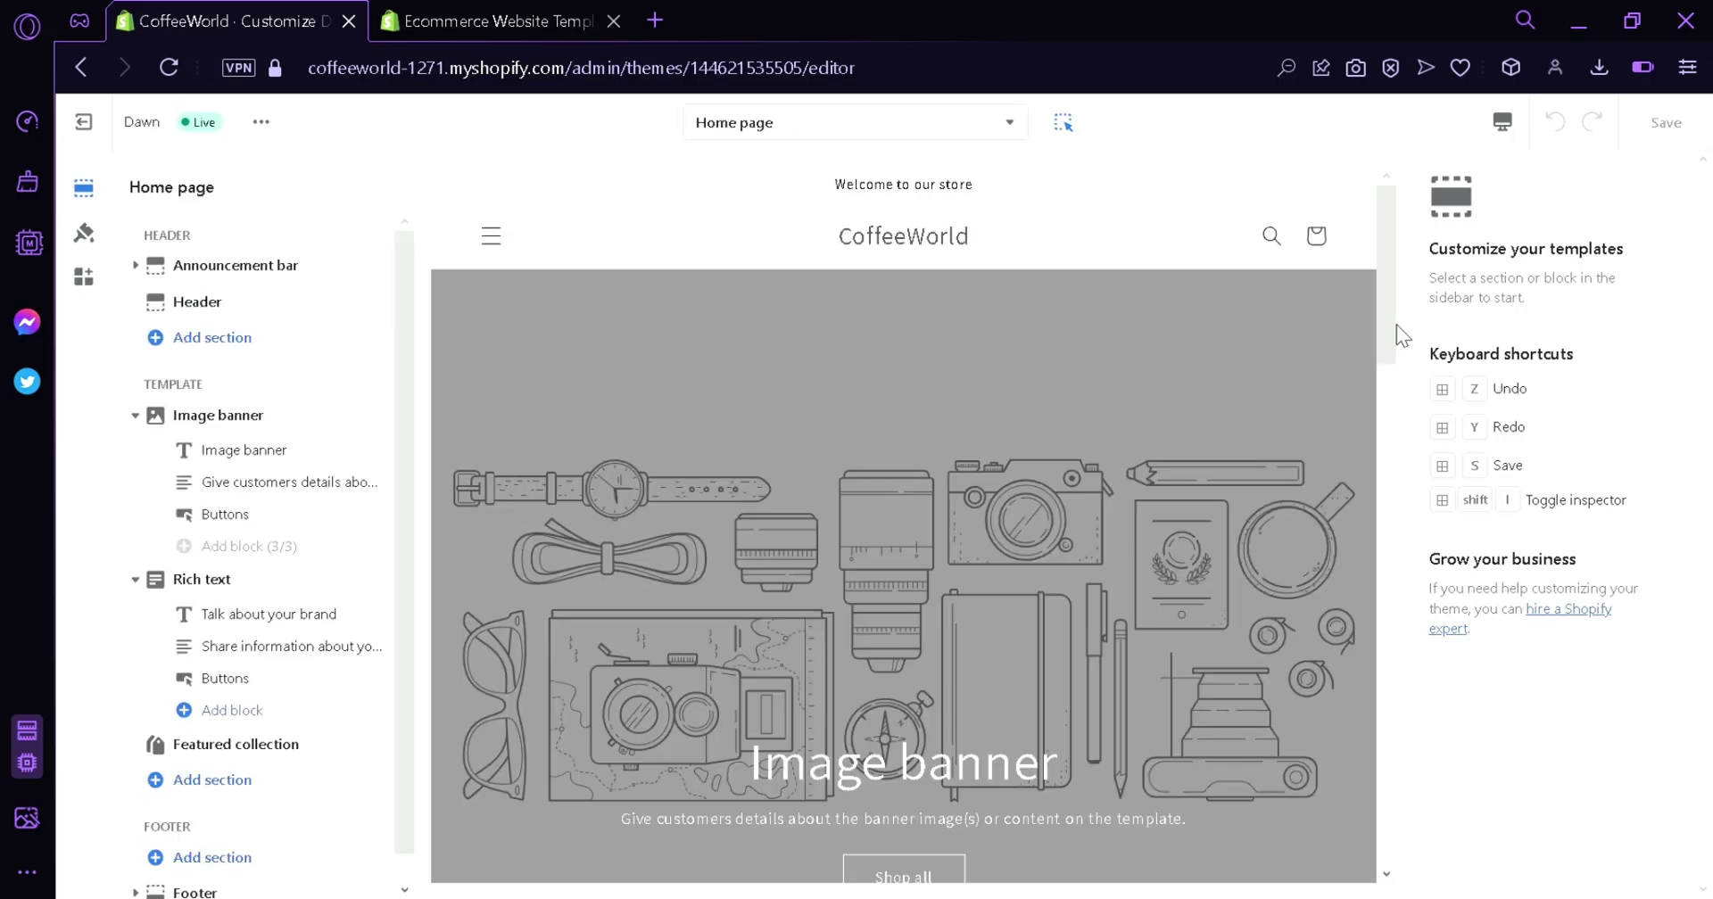
drag(1391, 320, 1409, 274)
Inspect the Image banner, Rich text heading, banner description and Announcement bar sections.
click(958, 280)
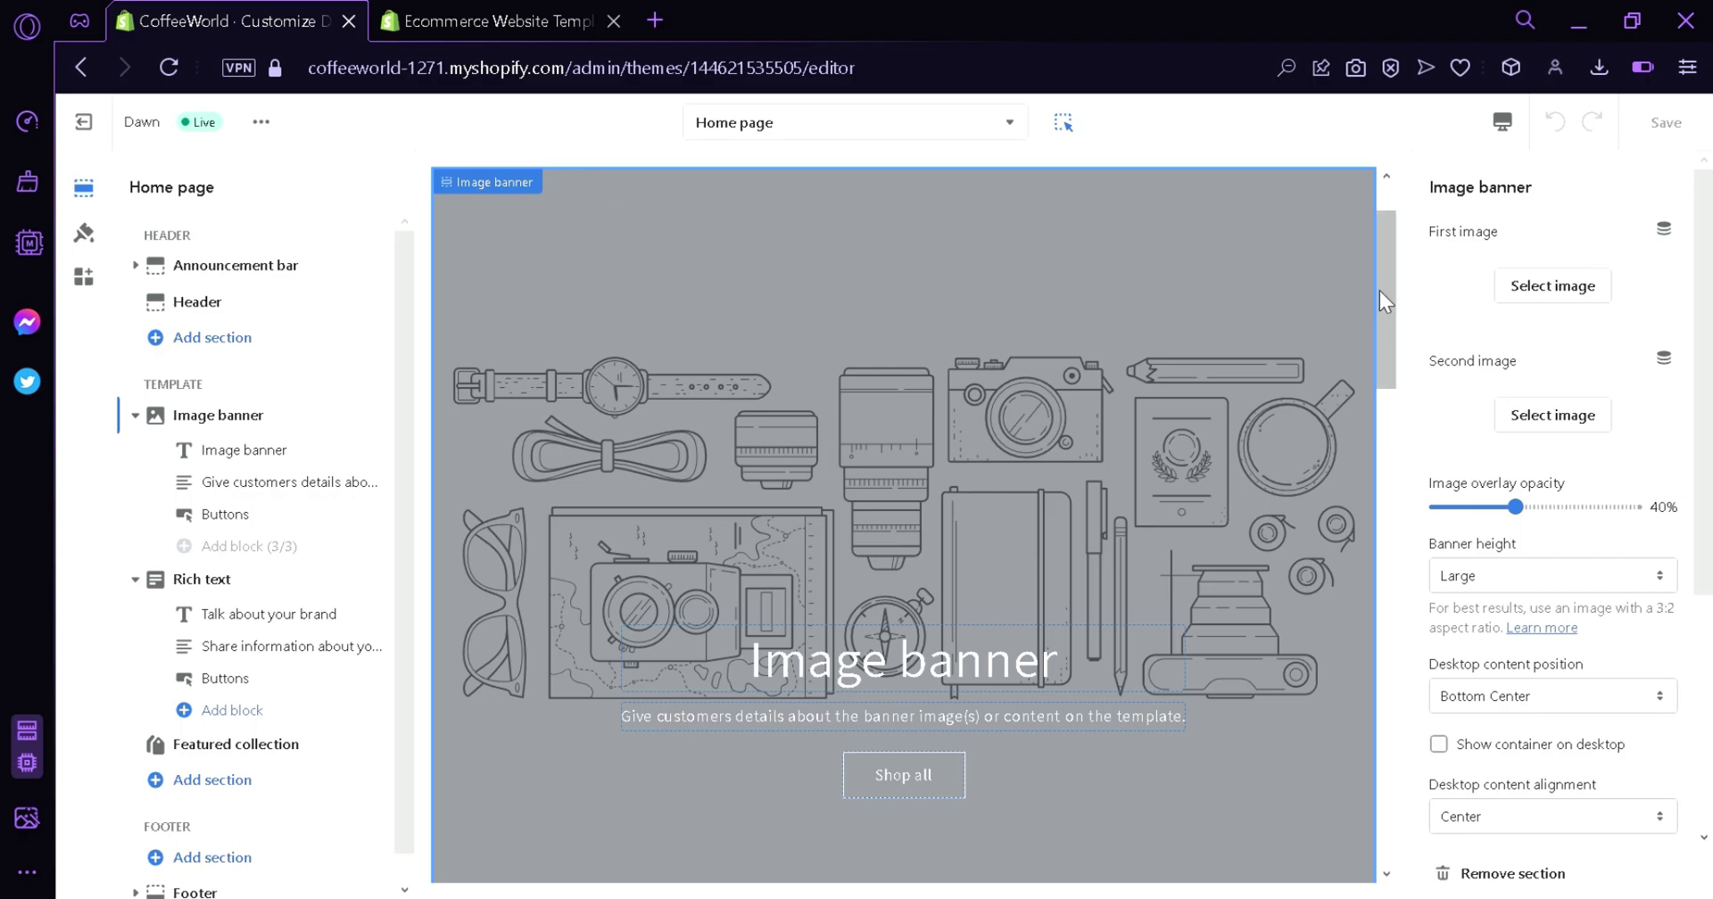
drag(1380, 291, 1422, 761)
click(1035, 507)
drag(1387, 671, 1374, 203)
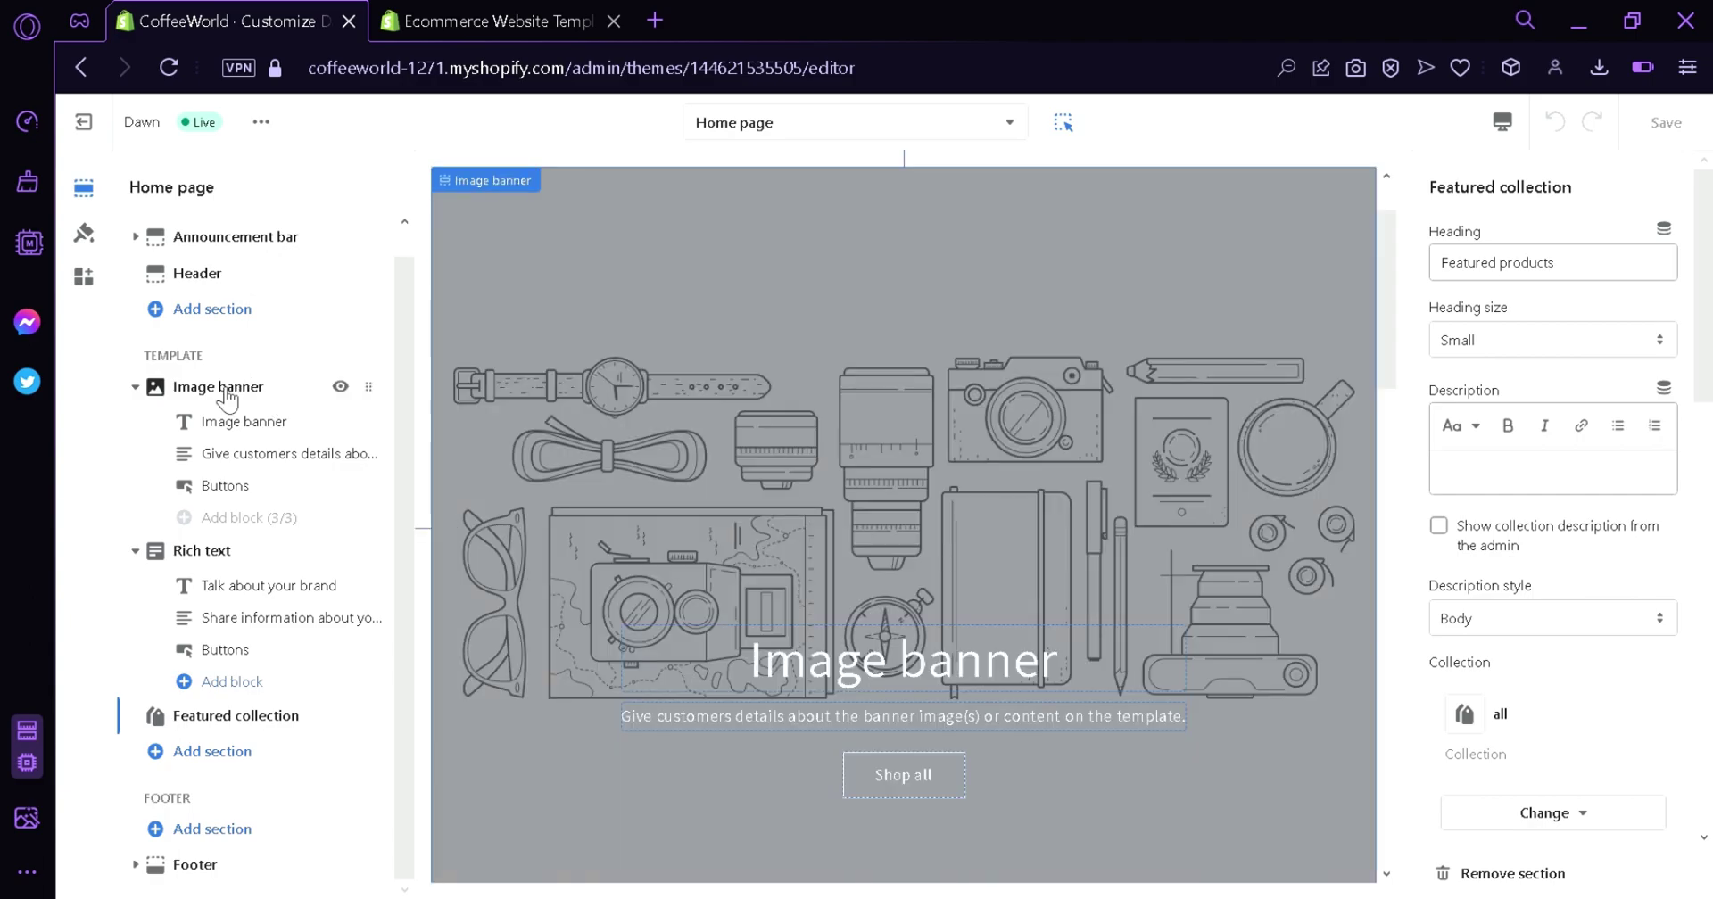
click(248, 457)
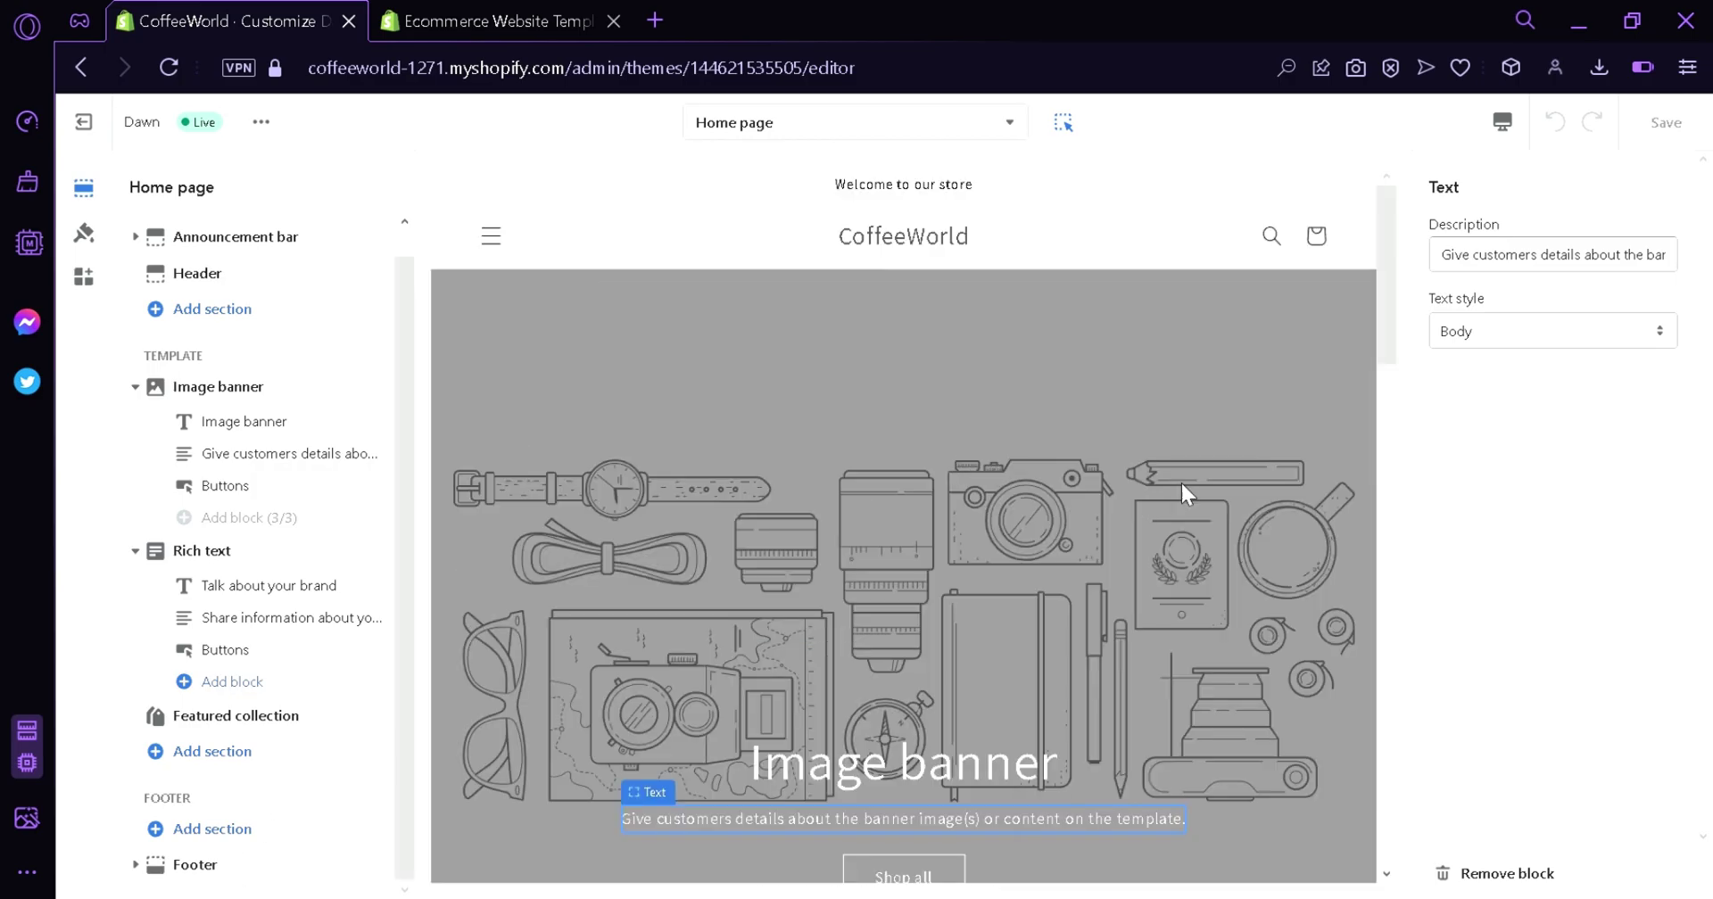
click(155, 241)
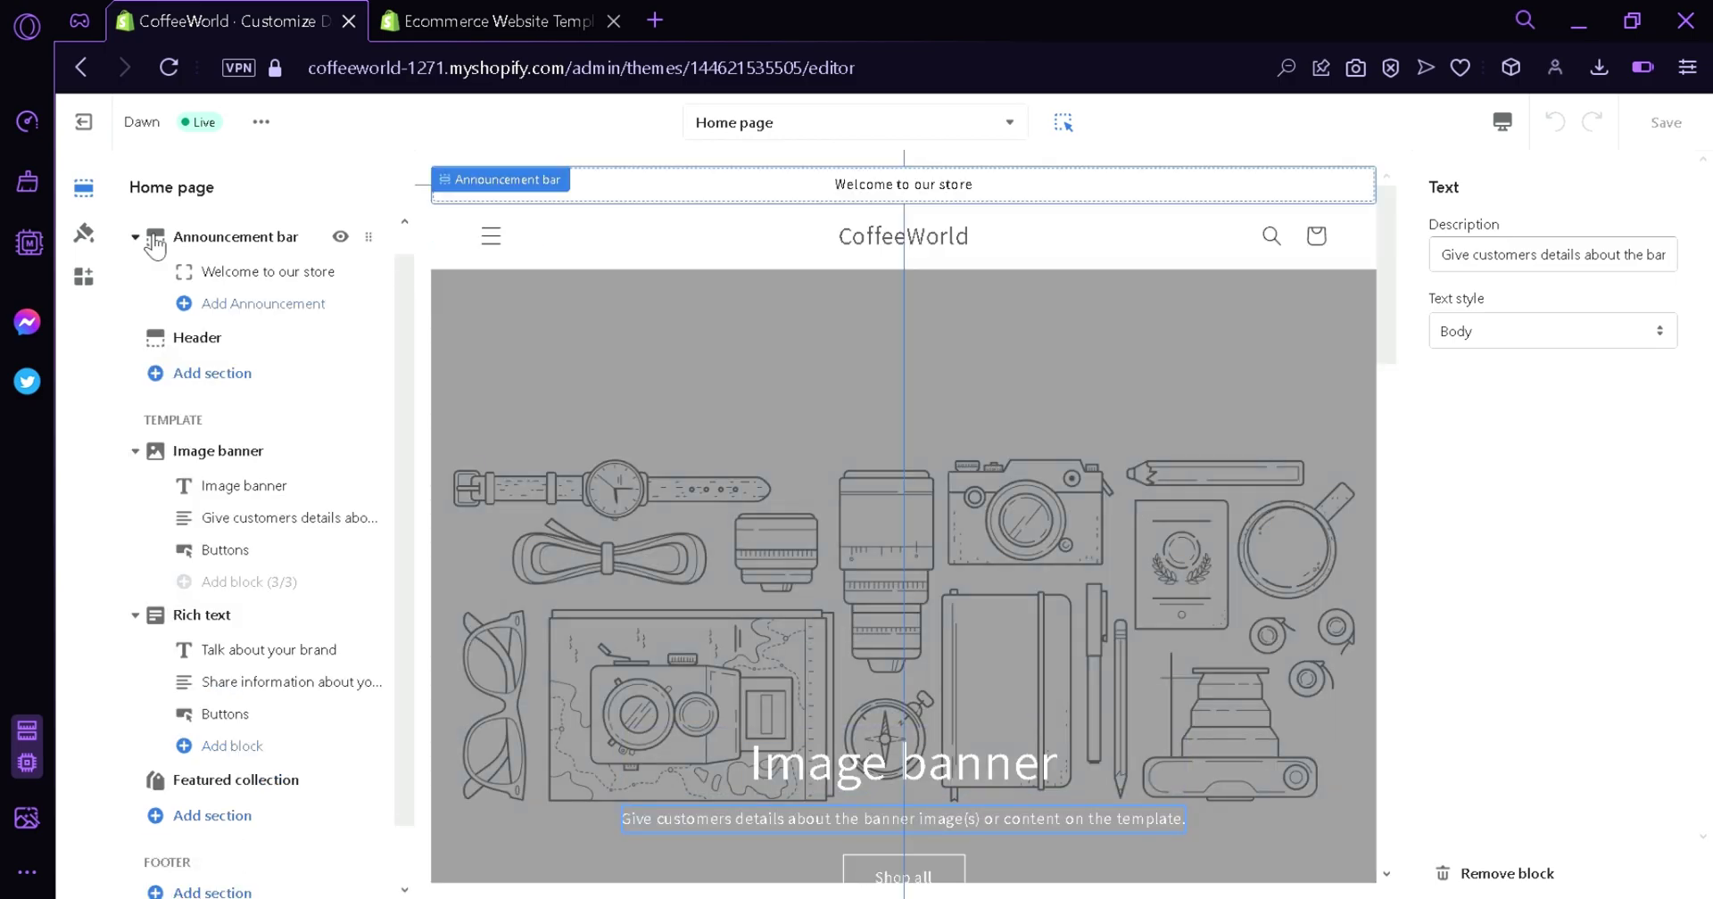
Change the announcement text to 'Welcome to CoffeeWorld' and right-align it.
click(253, 278)
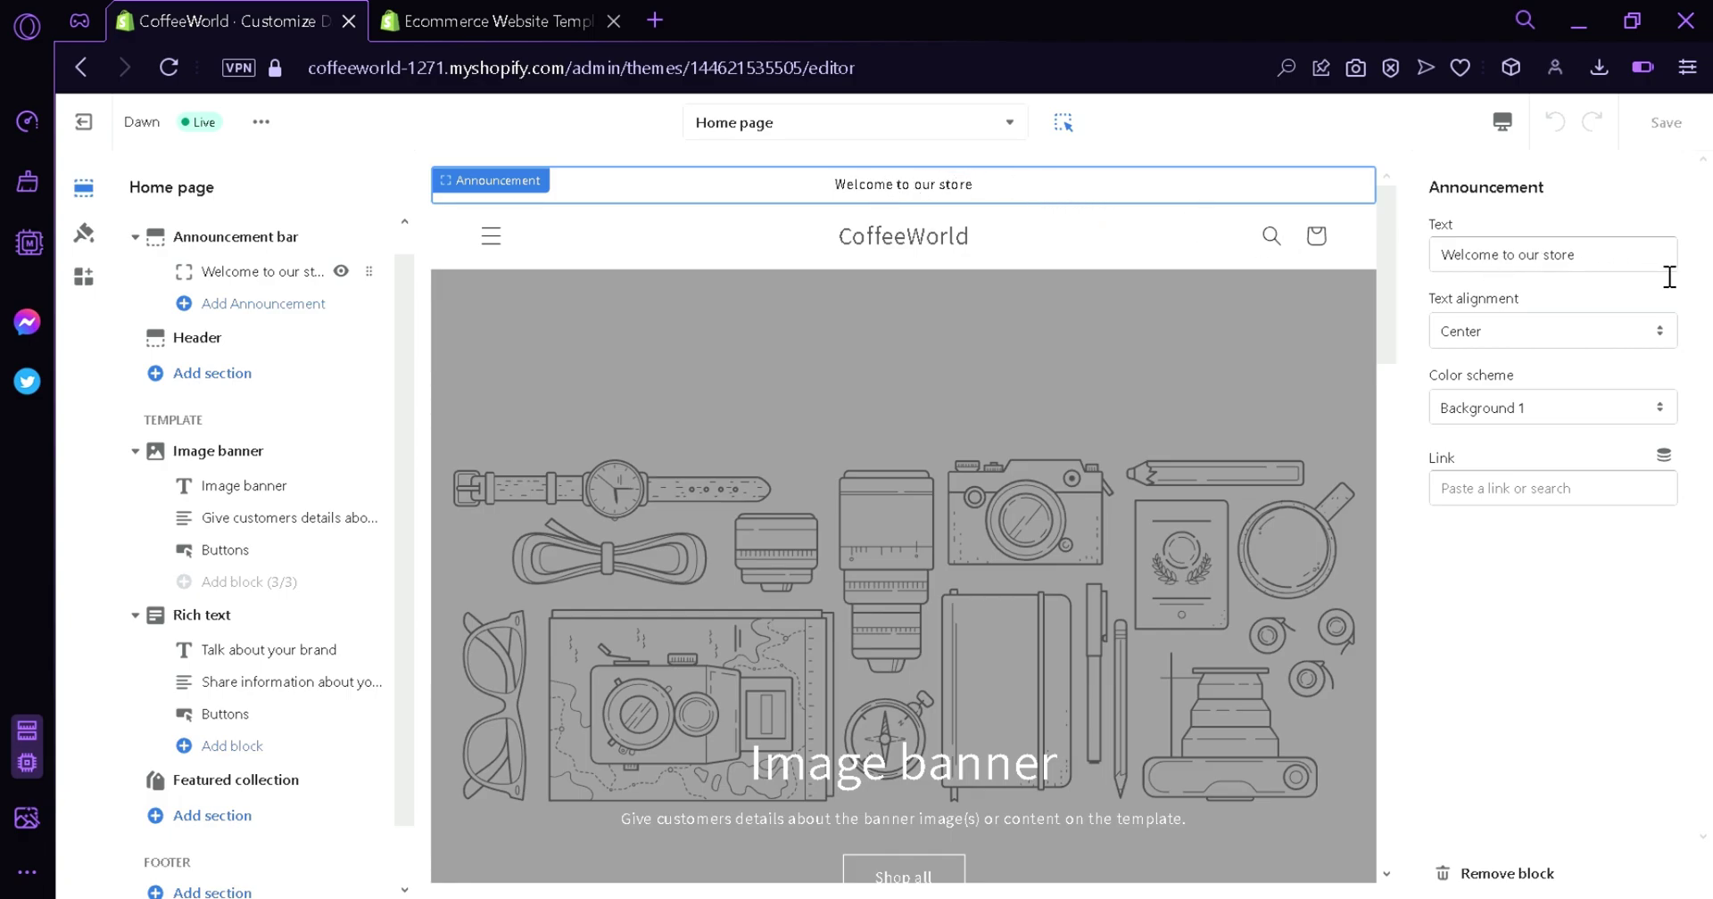
drag(1629, 266, 1461, 256)
text(Welc)
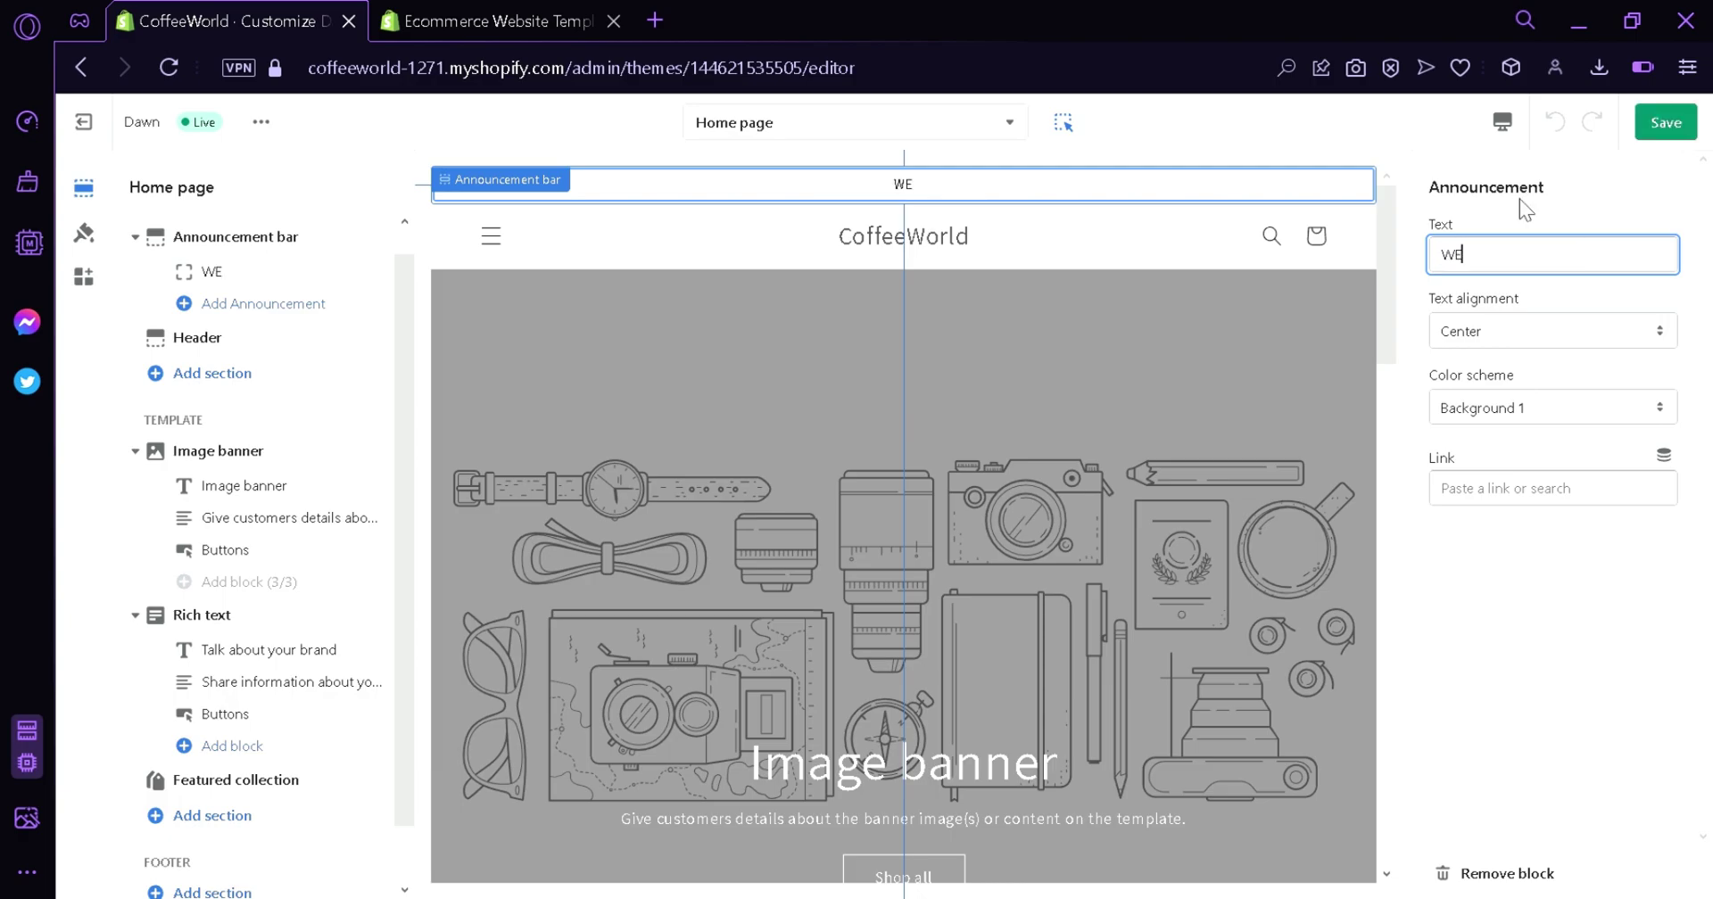
text(ome t)
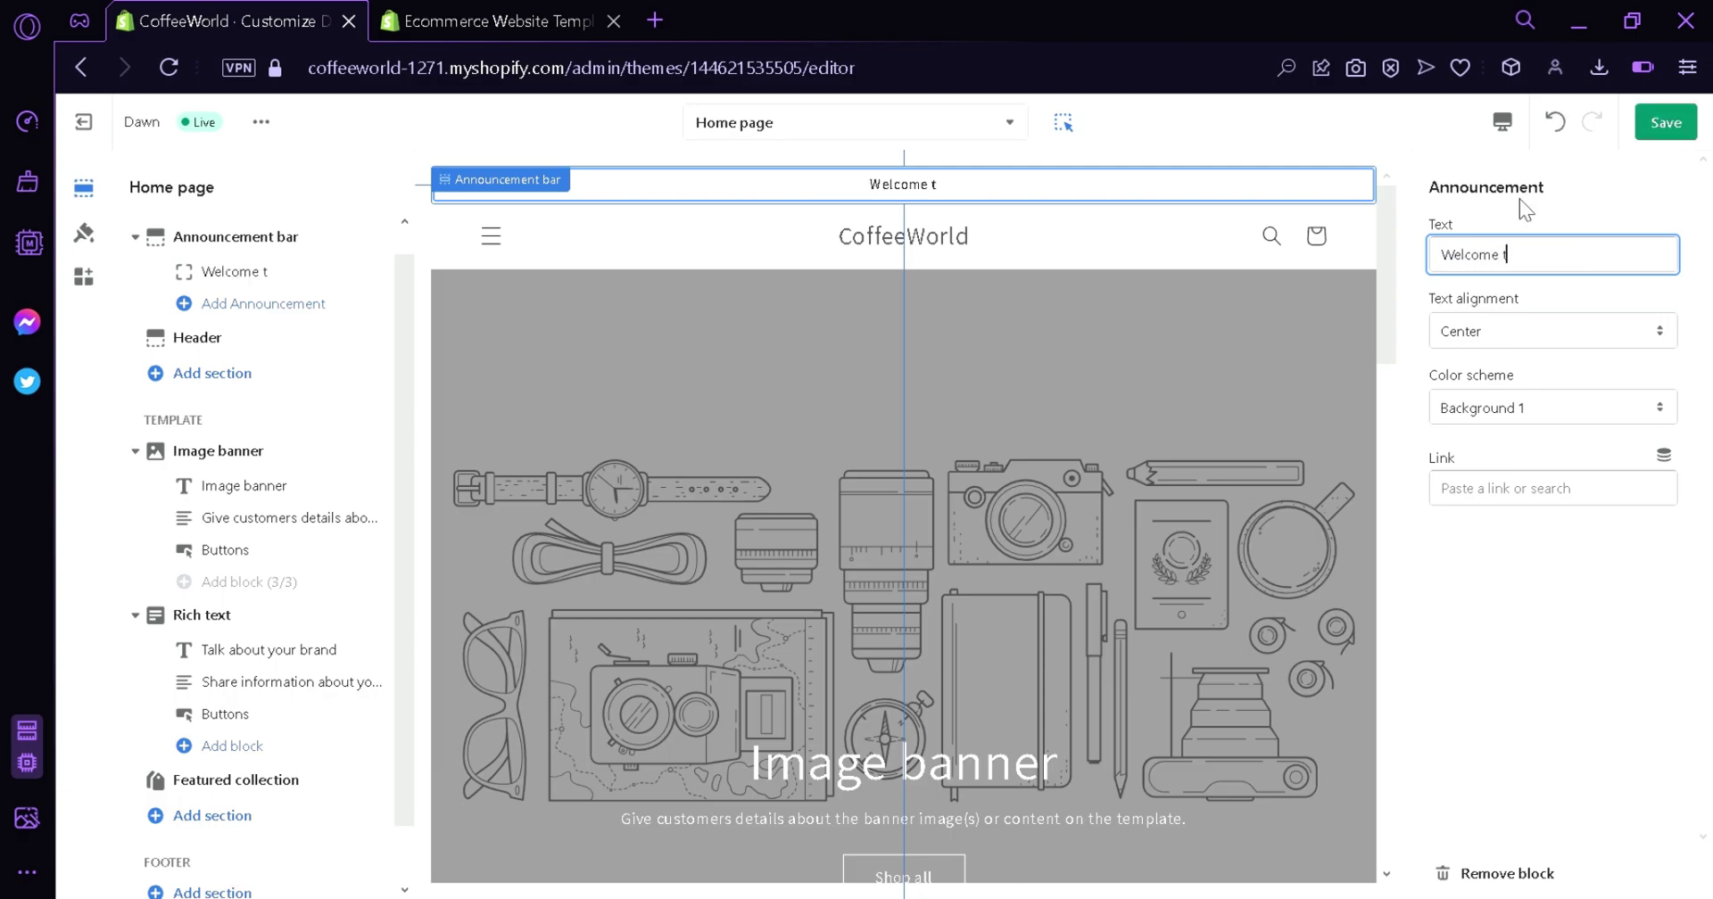
text(o CoffeeWorld)
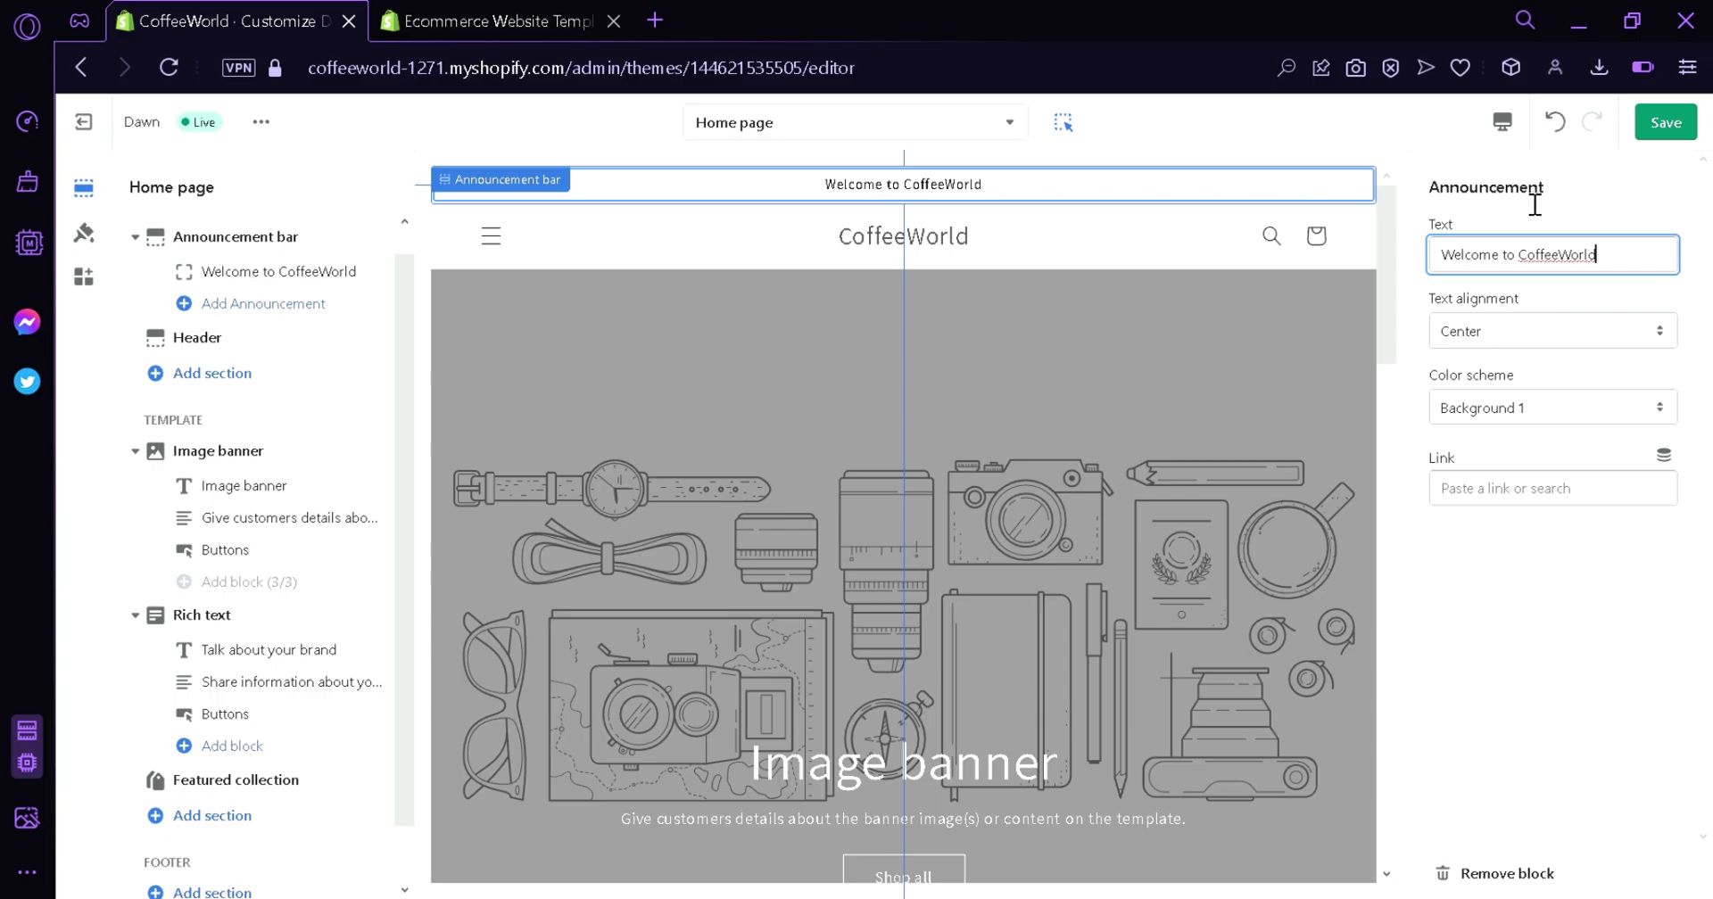
click(1565, 332)
click(1552, 358)
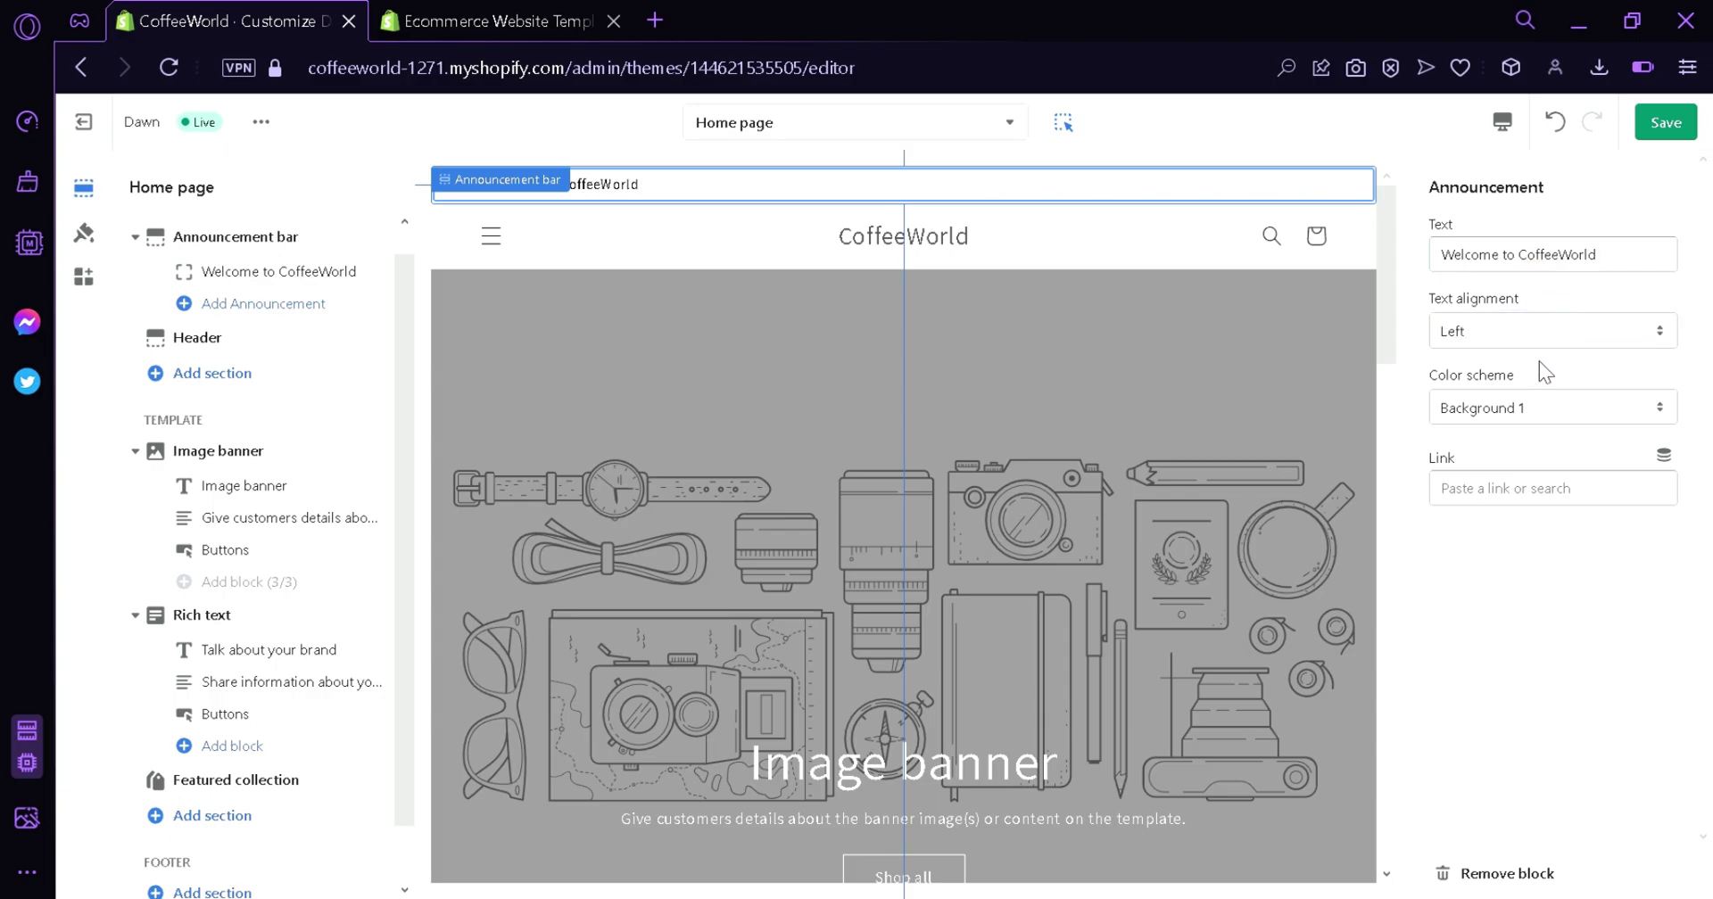
click(1539, 344)
click(1508, 375)
click(1538, 325)
click(1506, 383)
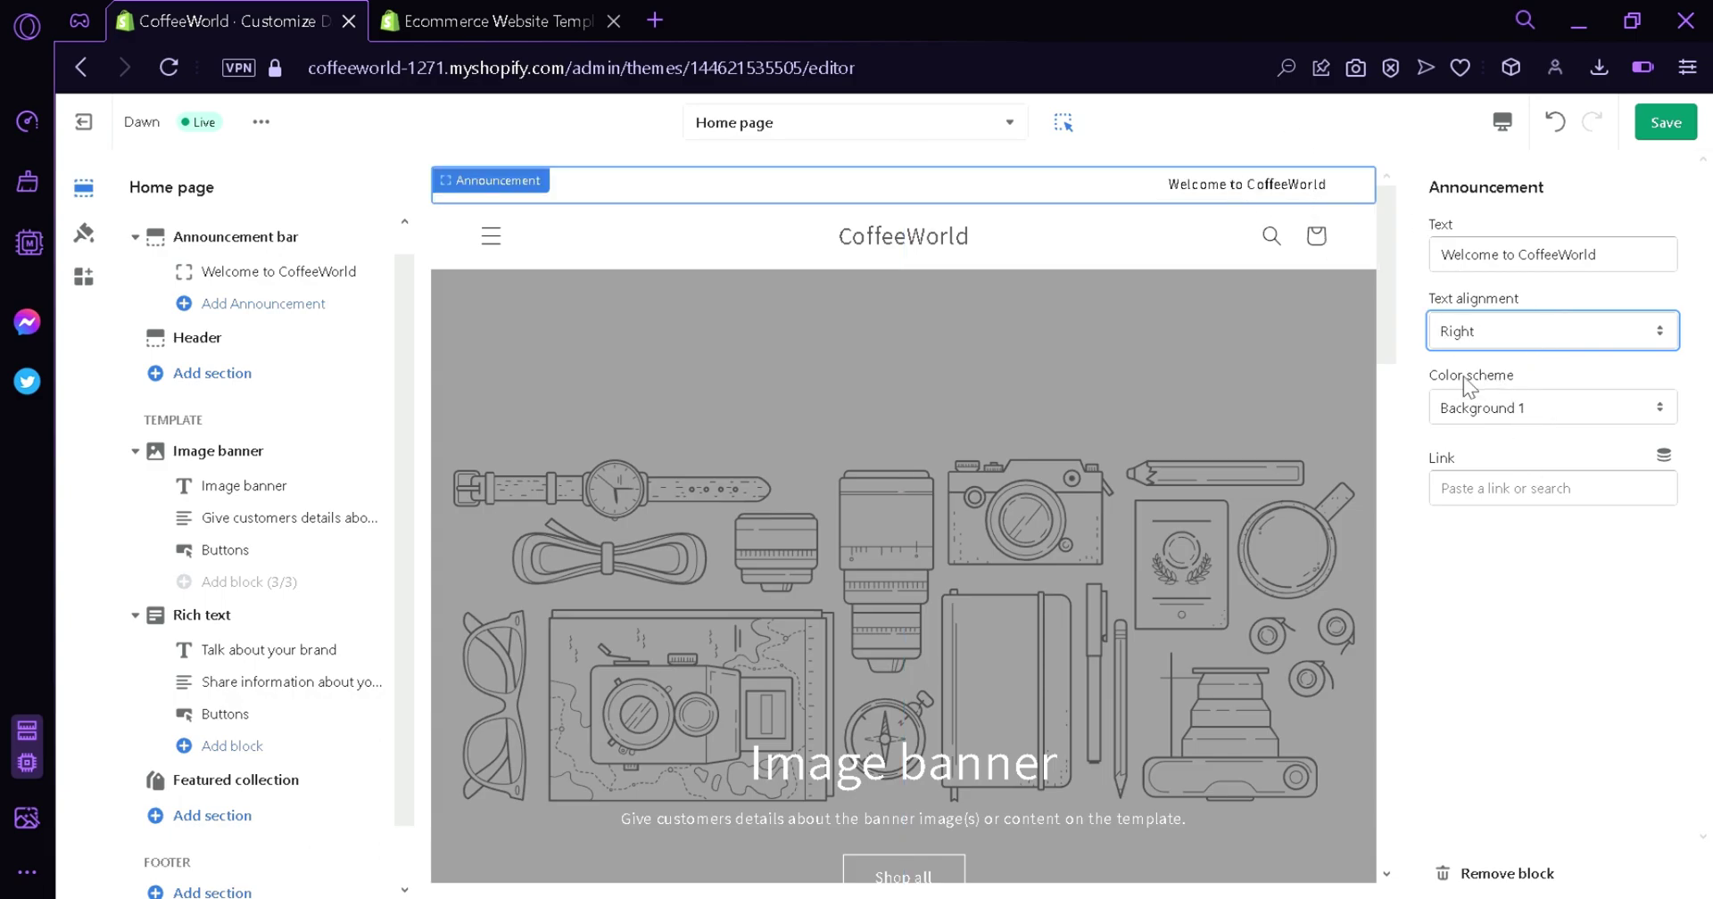
Give the announcement bar the Accent 1 colour scheme after previewing the other schemes.
click(1566, 410)
click(1532, 430)
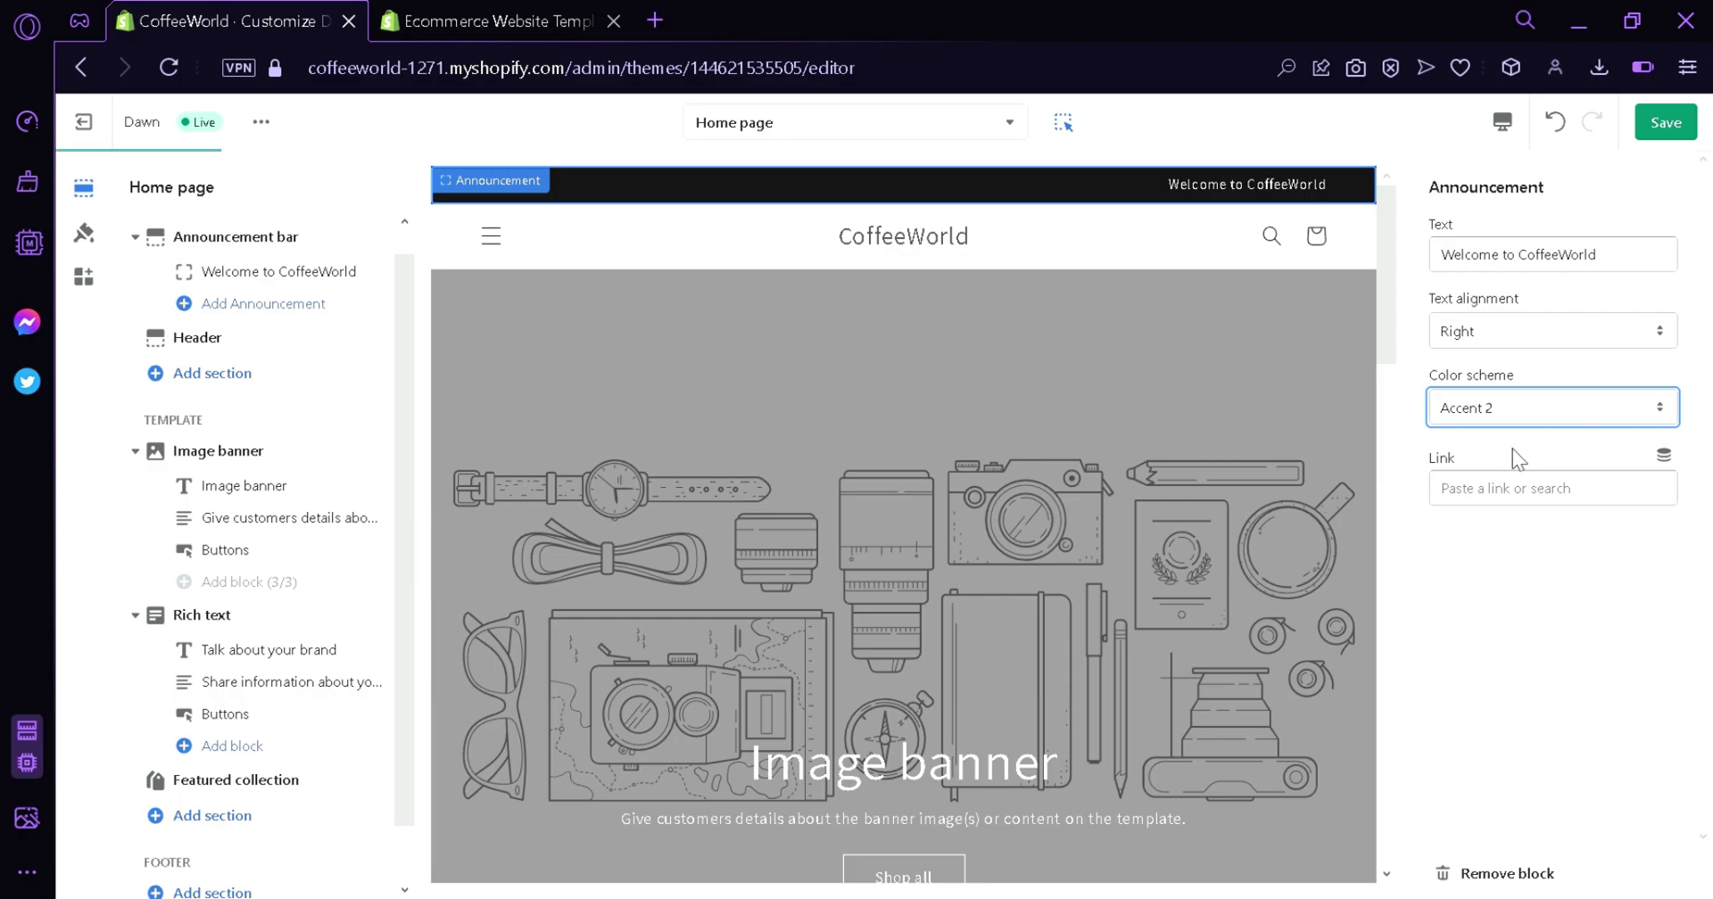
key(Down)
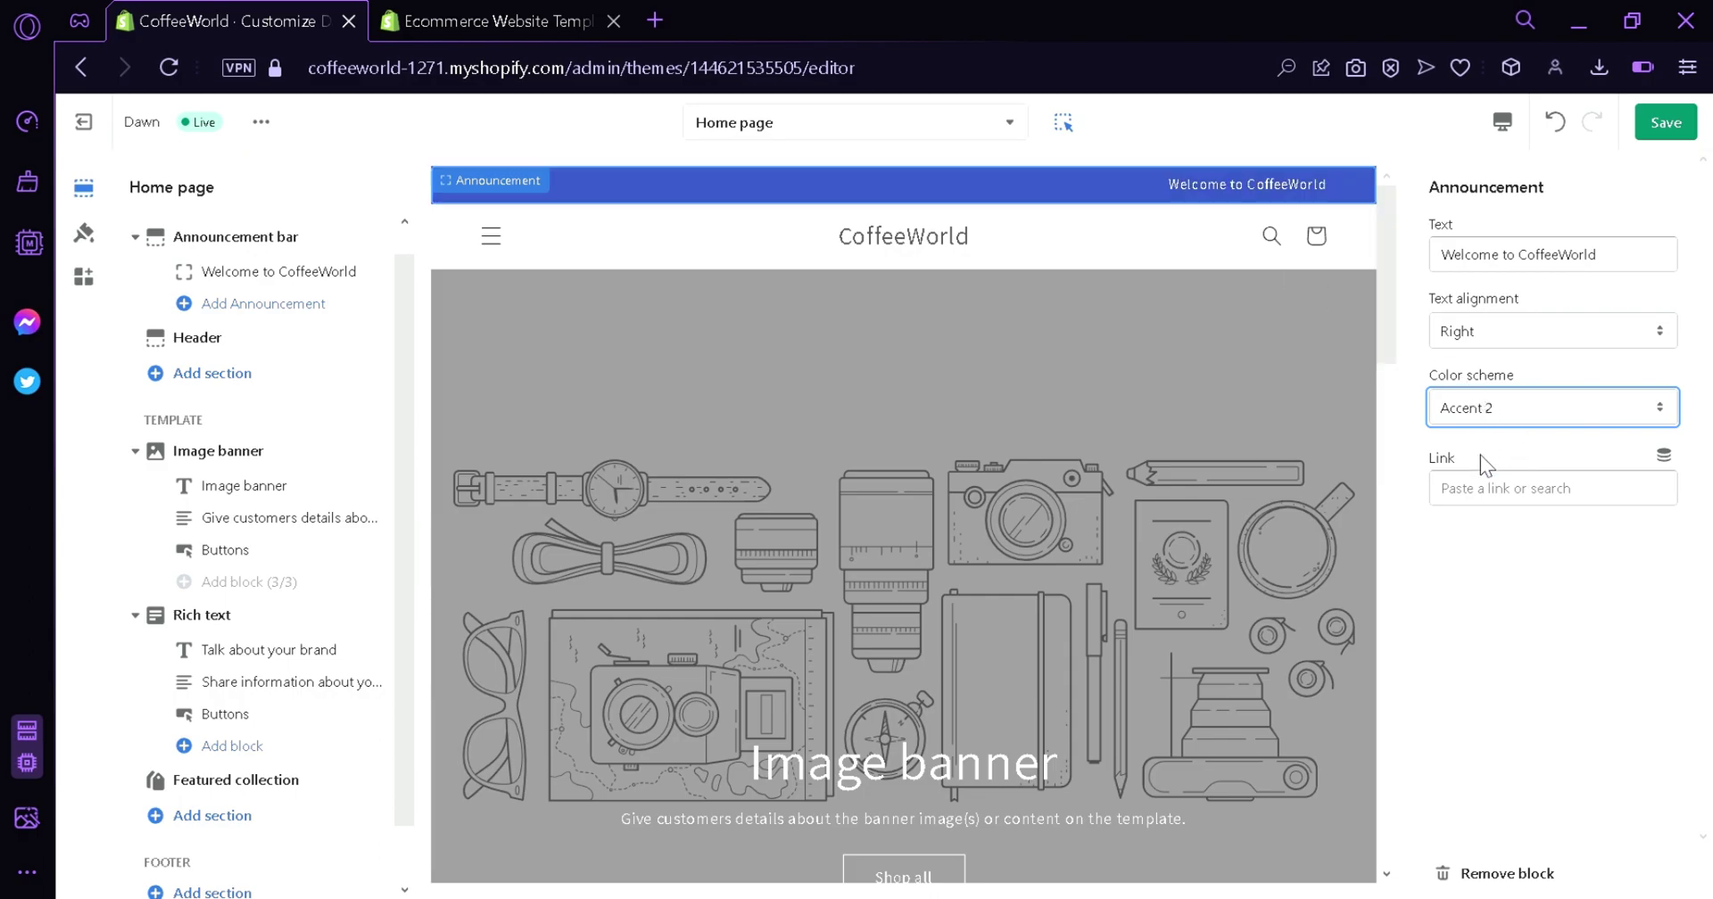
key(Up)
key(Up)
key(Up)
key(Up)
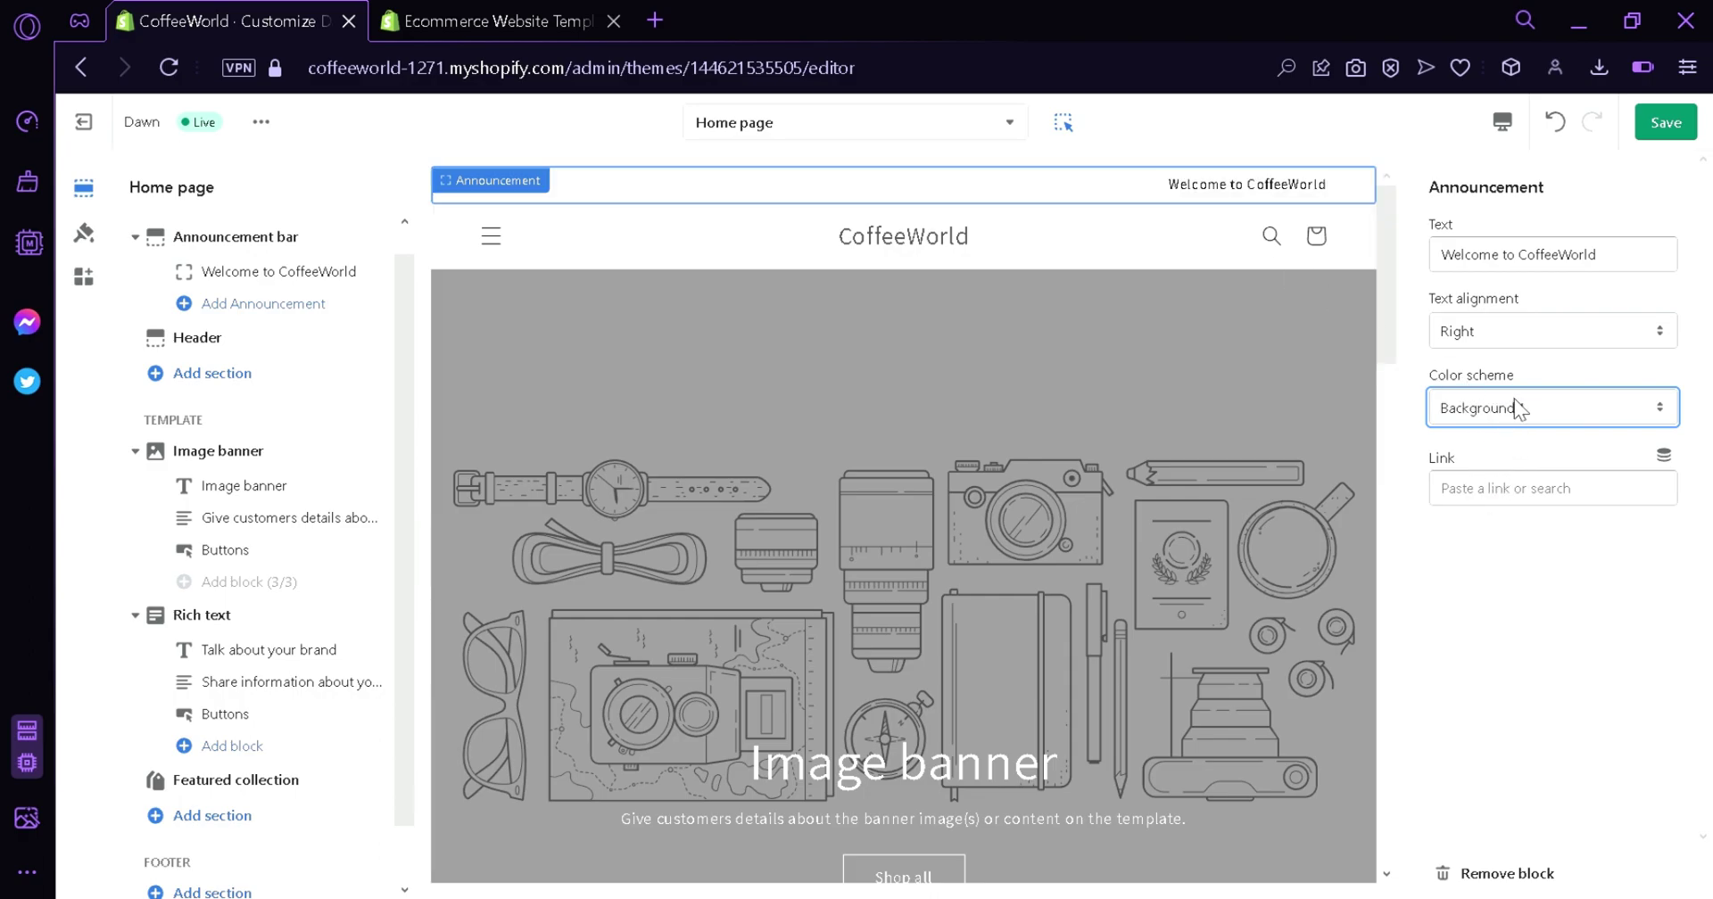
key(Down)
key(Down)
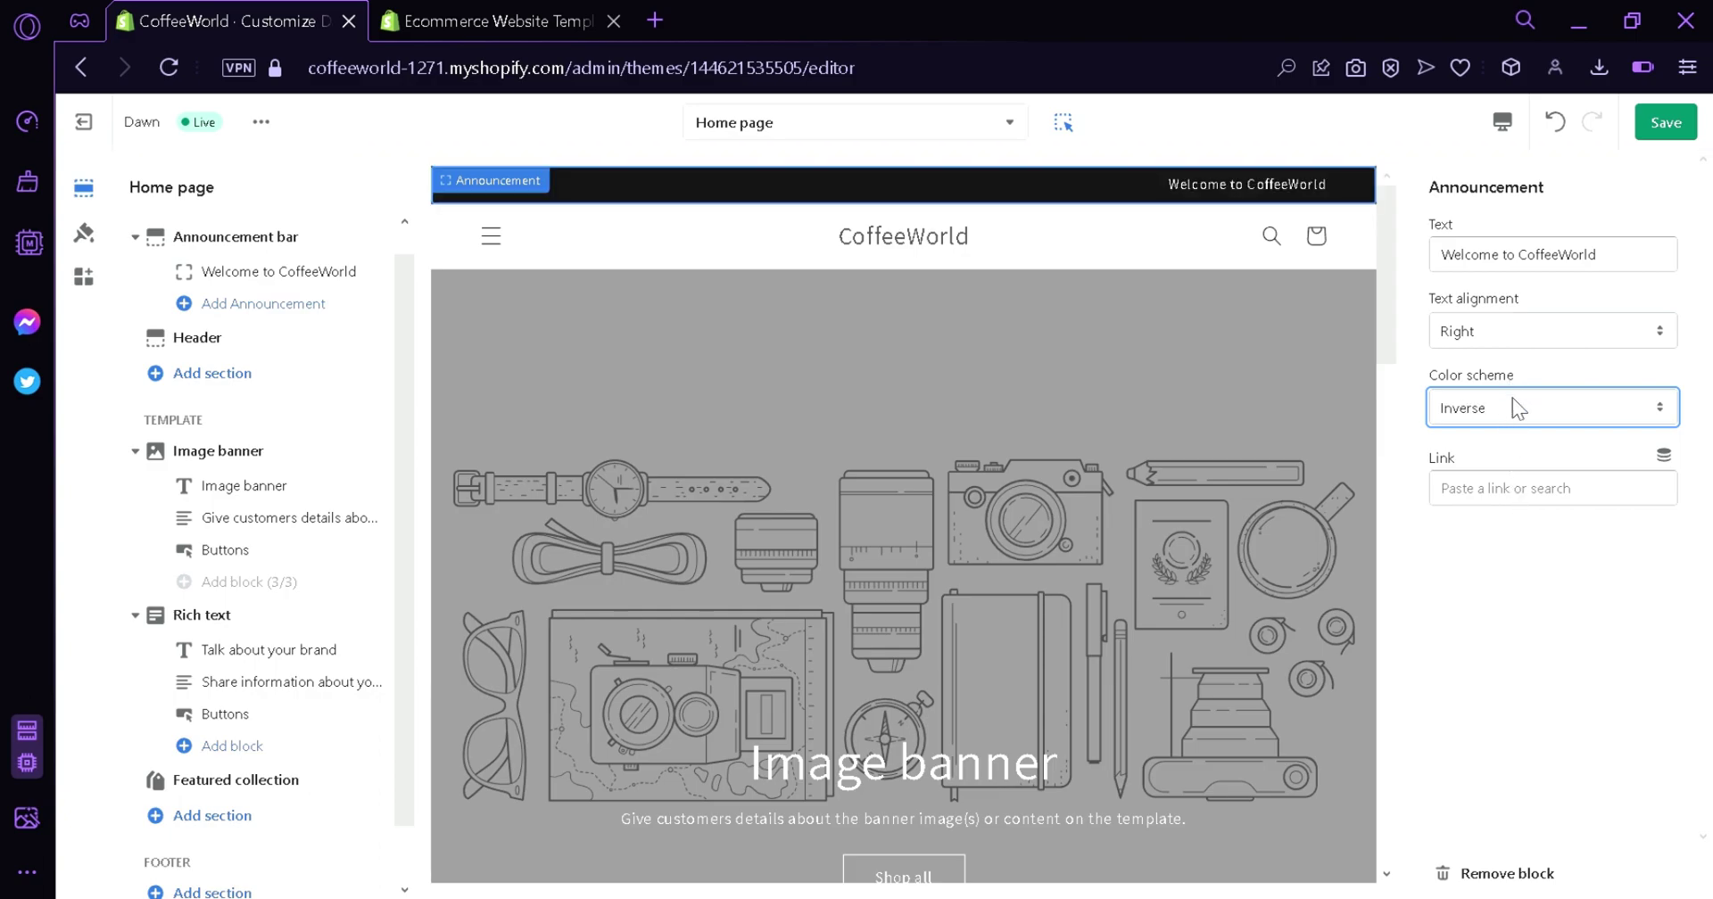
key(Down)
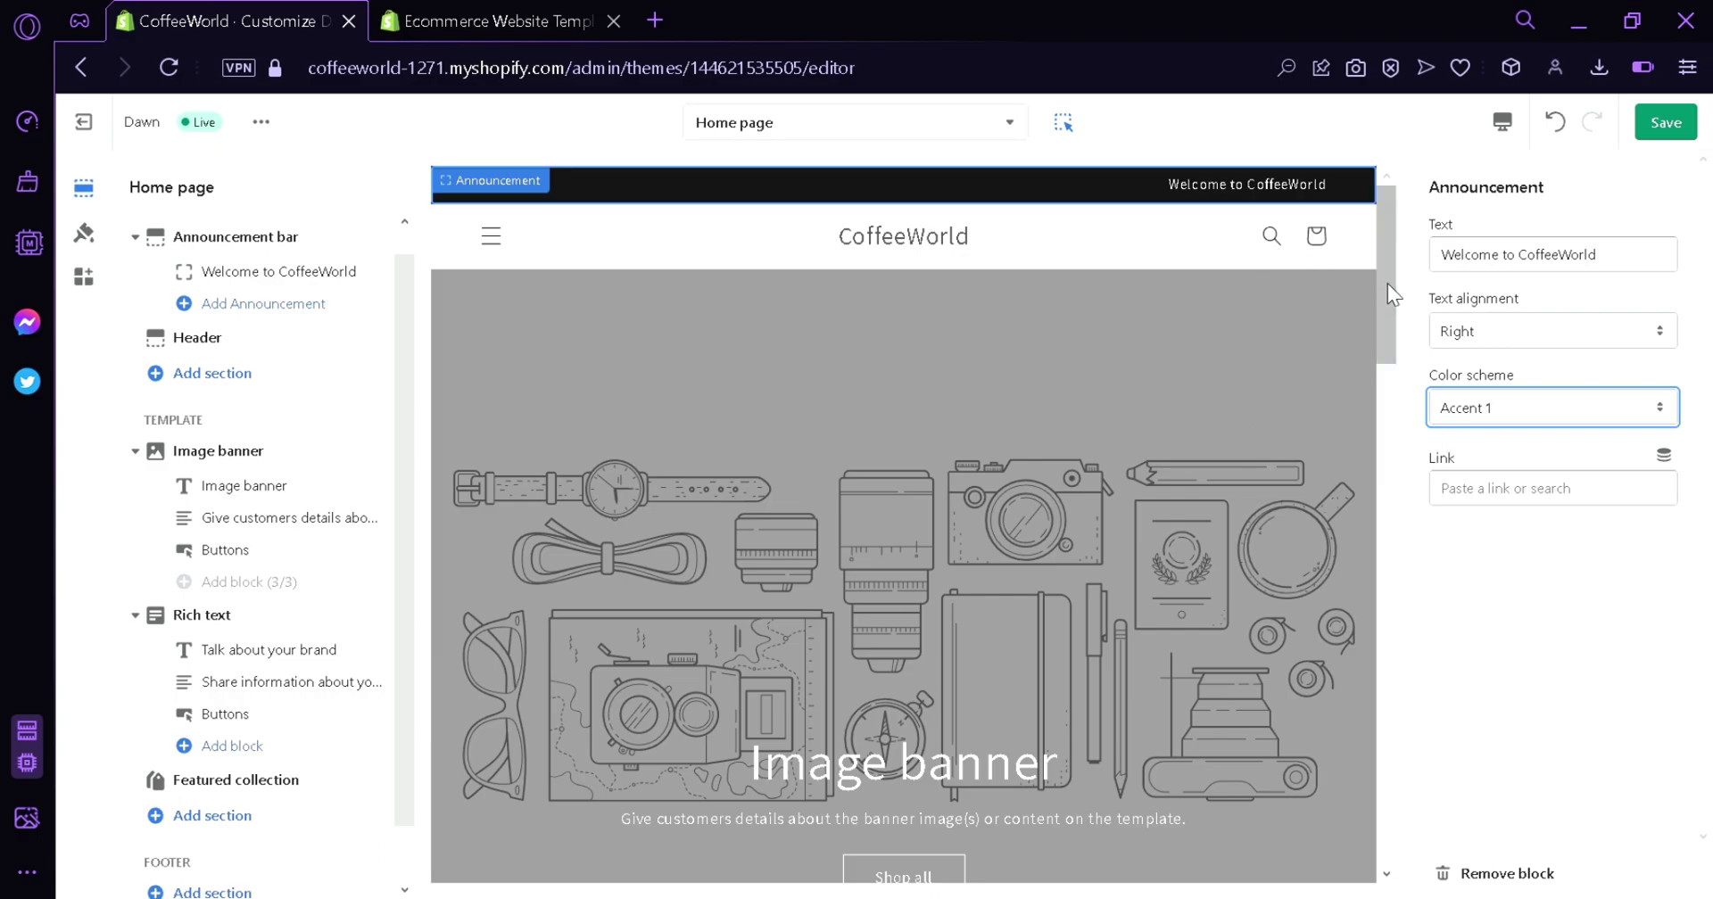
drag(1389, 284, 1422, 483)
drag(1378, 420, 1381, 344)
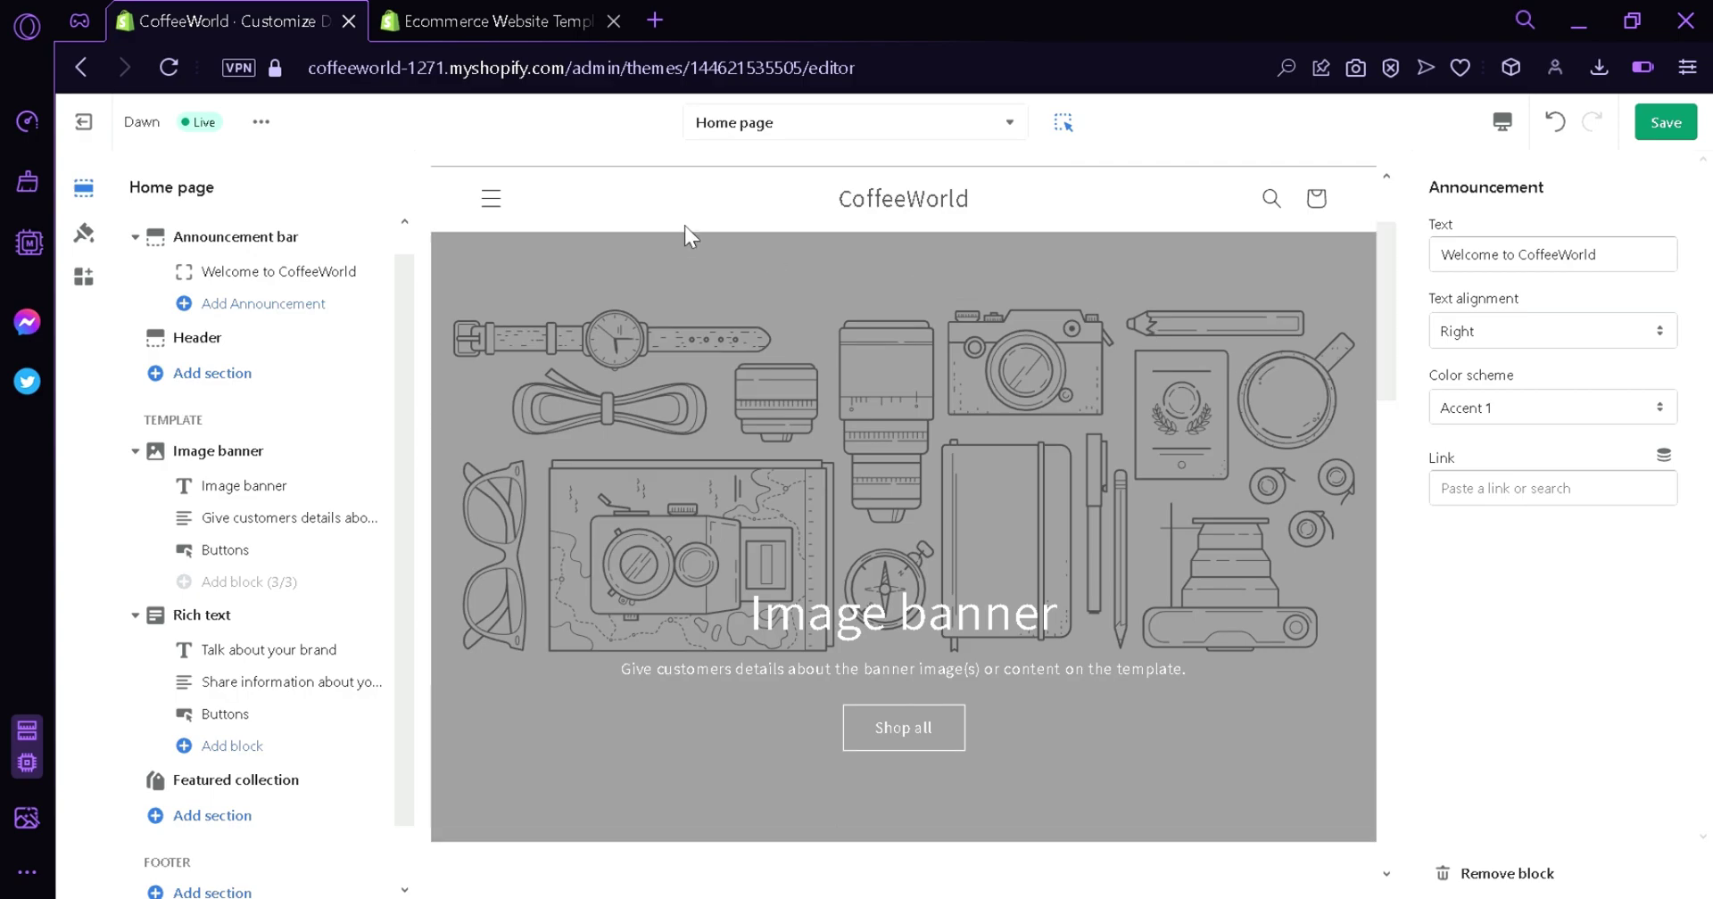
Add a second announcement reading 'Youtube tutorials'.
click(191, 305)
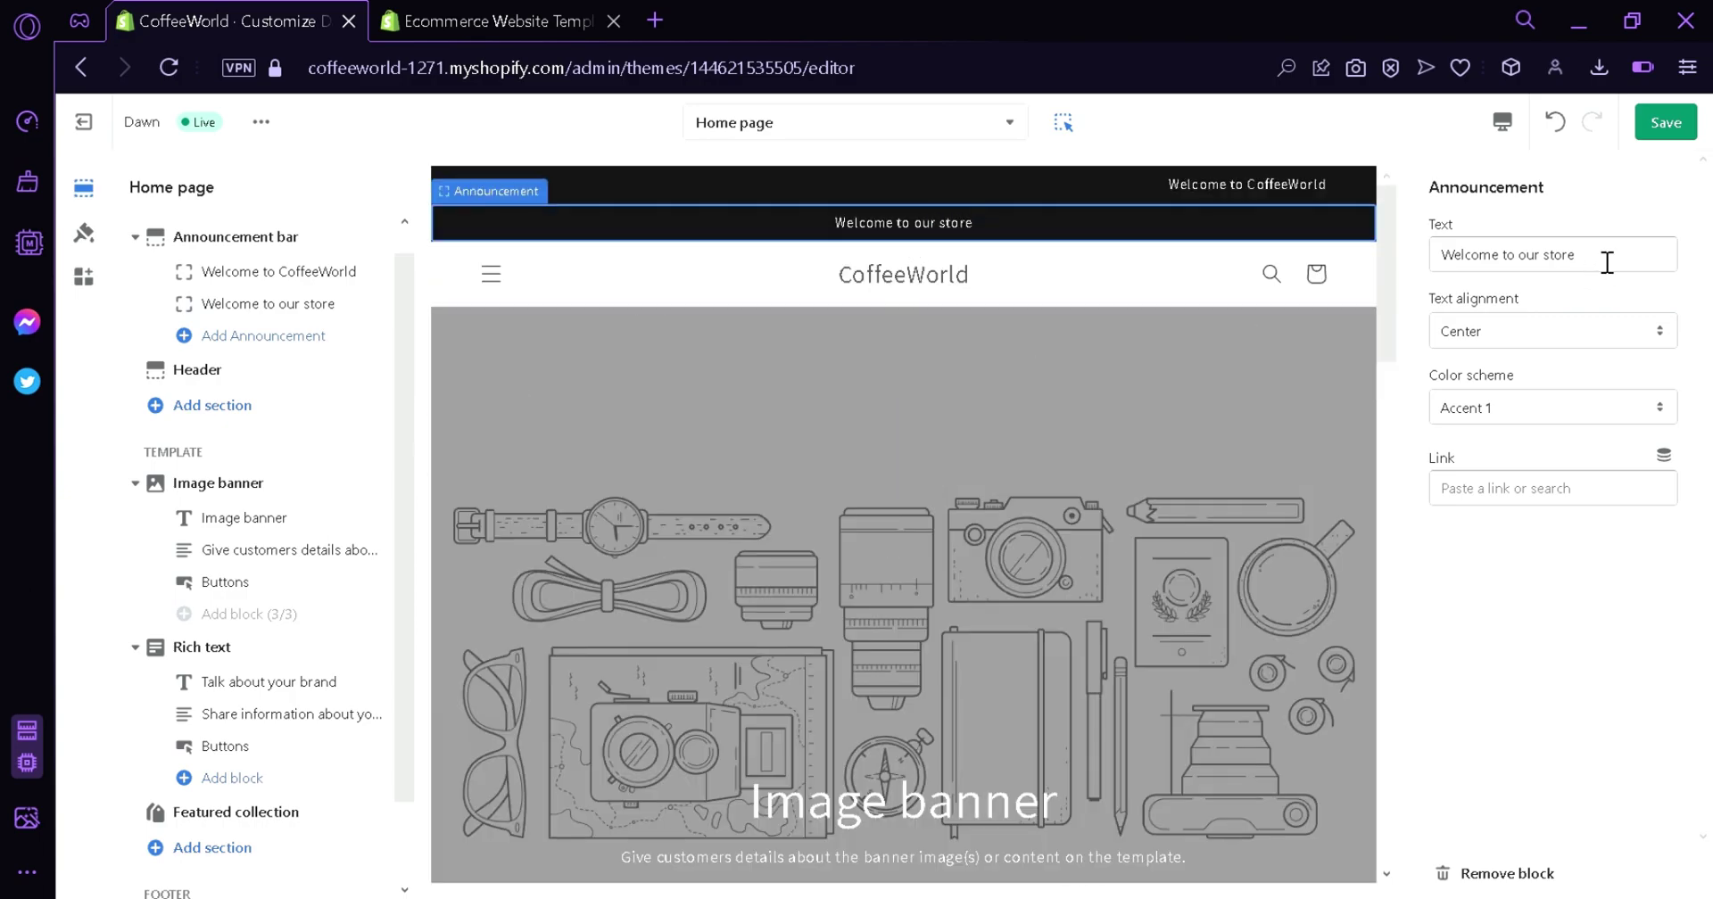
click(1647, 264)
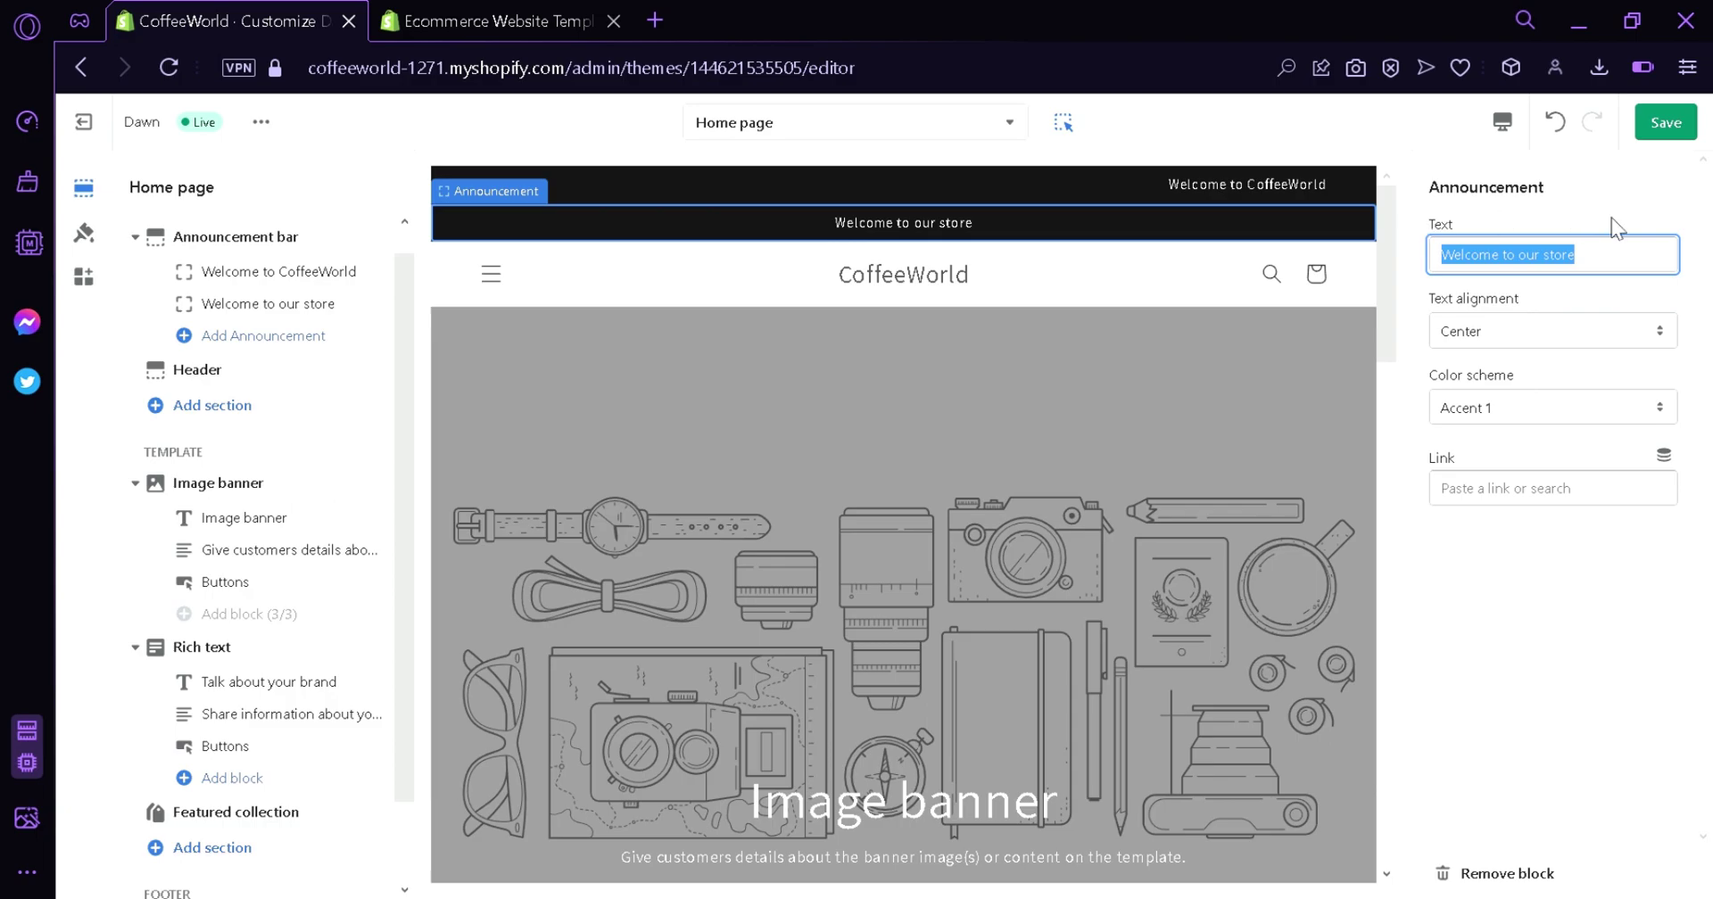
text(Youtube ful)
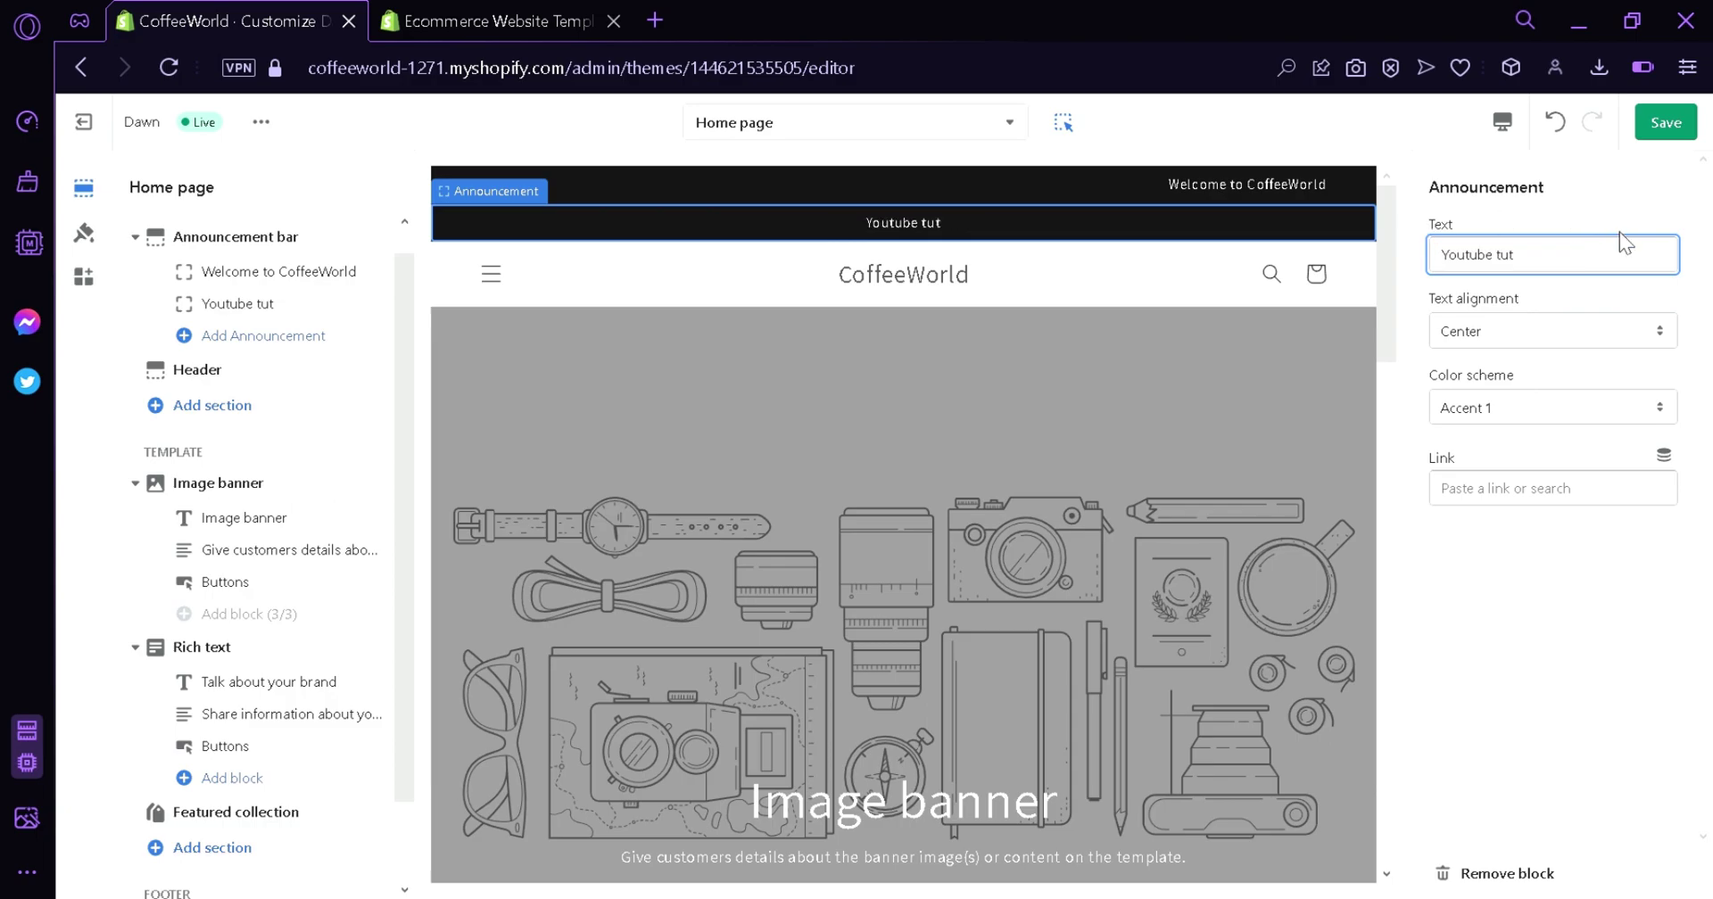
key(BackSpace)
key(BackSpace)
key(BackSpace)
key(BackSpace)
key(BackSpace)
key(BackSpace)
key(BackSpace)
key(BackSpace)
key(BackSpace)
key(BackSpace)
key(BackSpace)
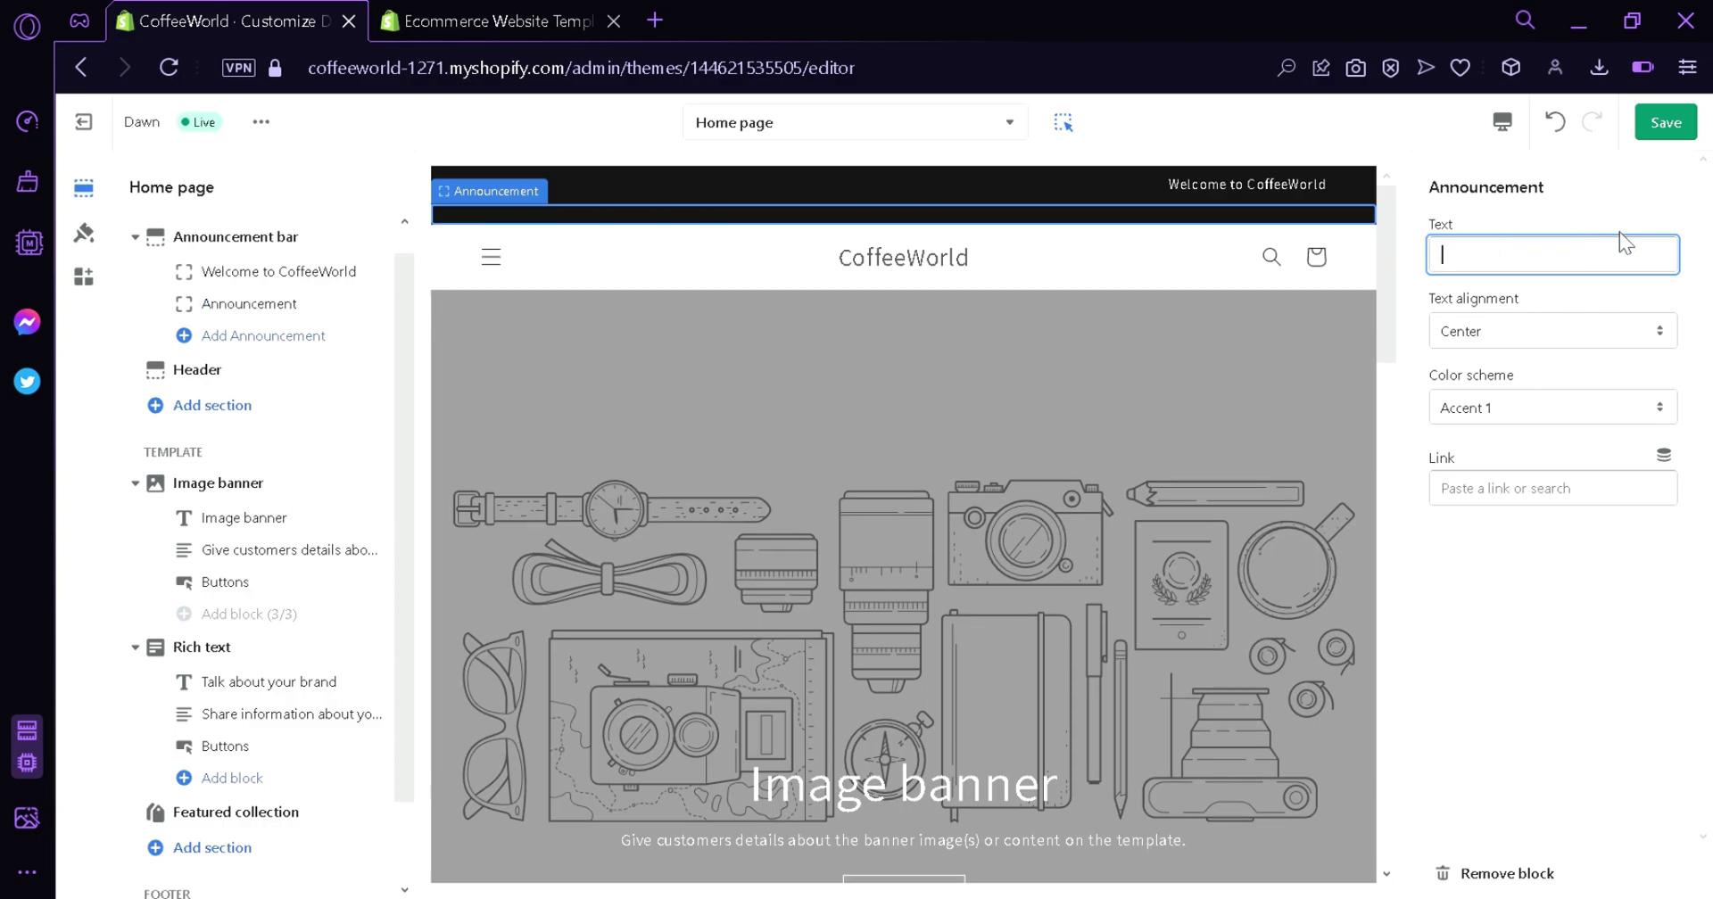
text(Youtube tutorials)
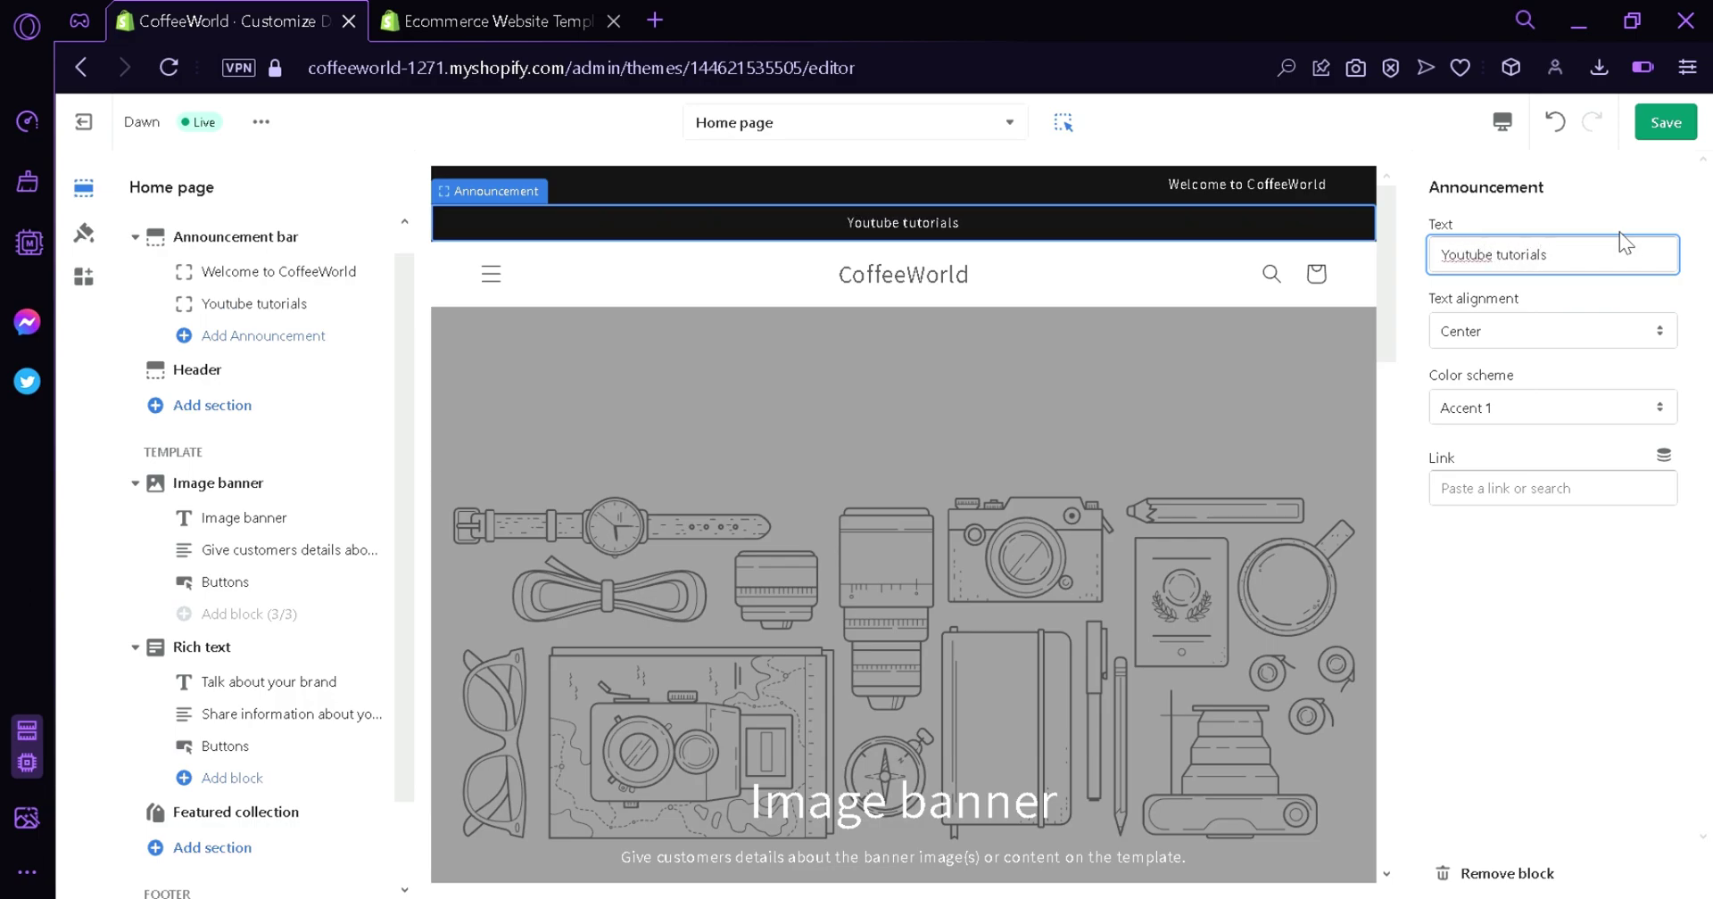
Right-align the Youtube tutorials announcement with Background 1, then remove the block.
click(1580, 328)
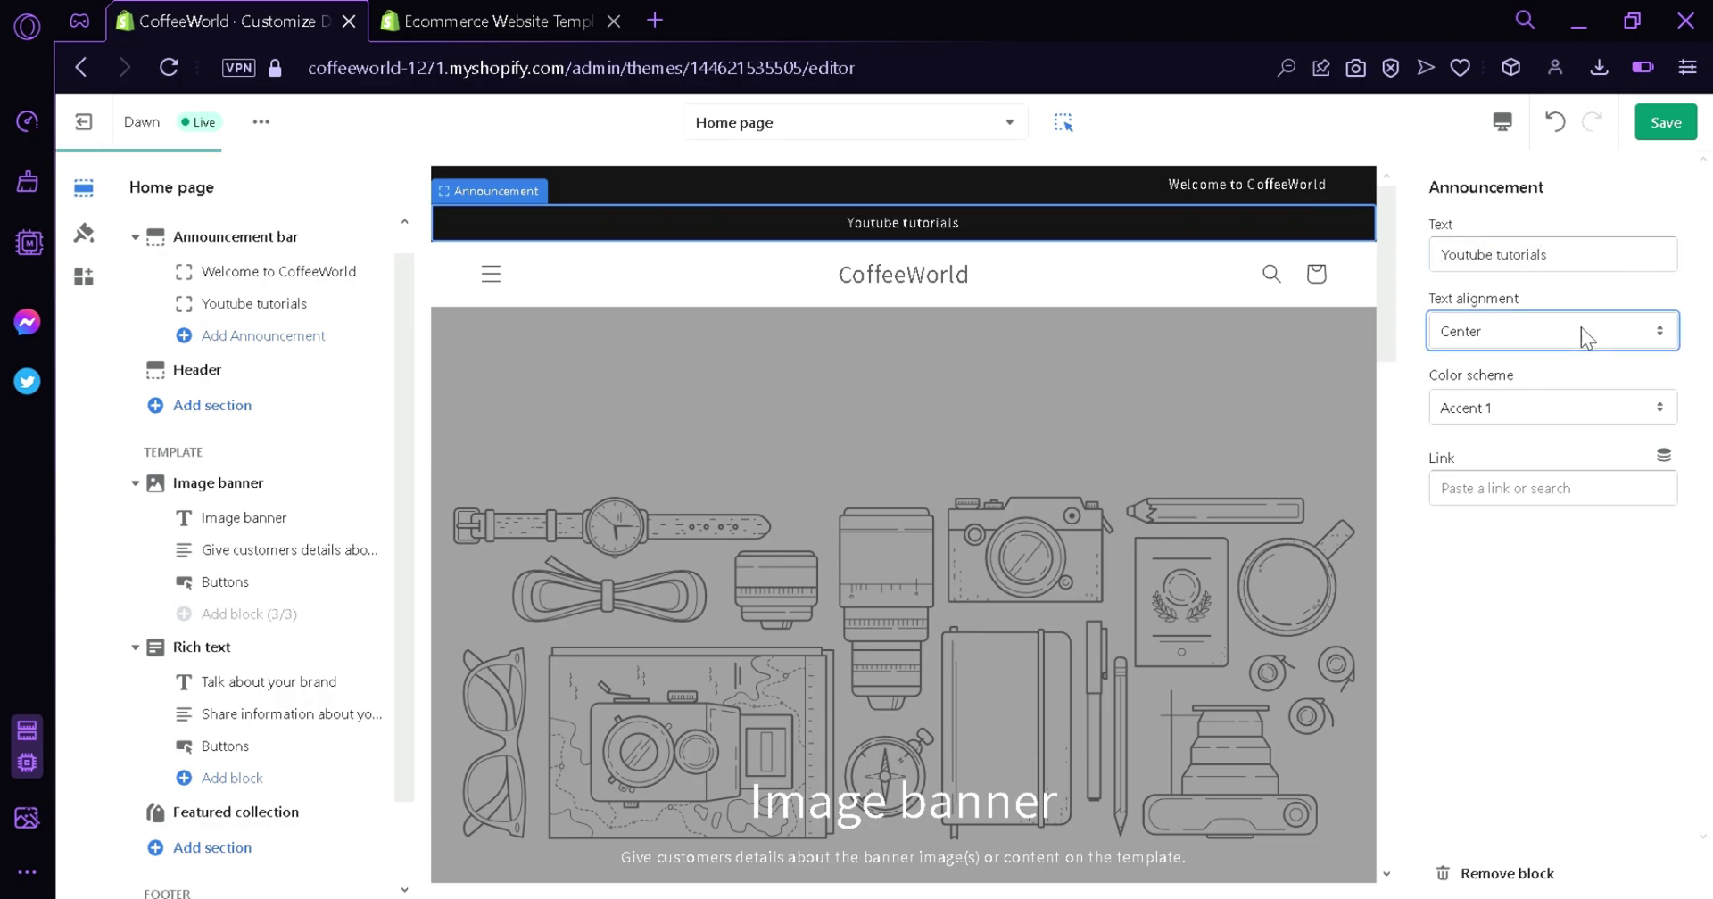
click(1531, 389)
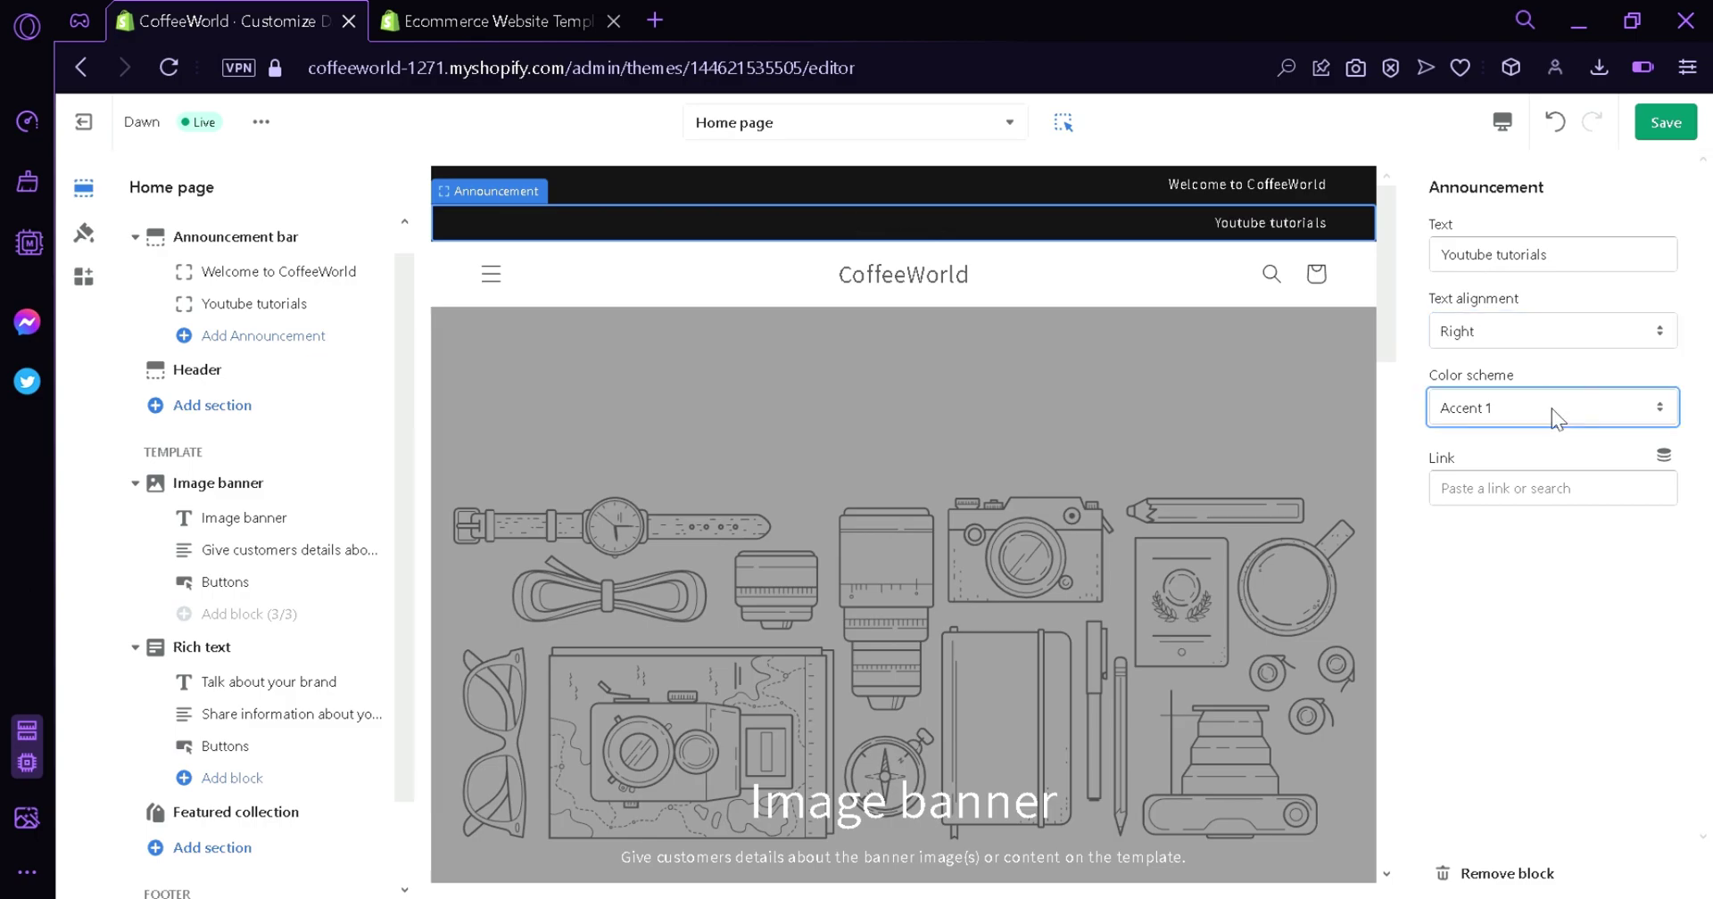
click(1531, 477)
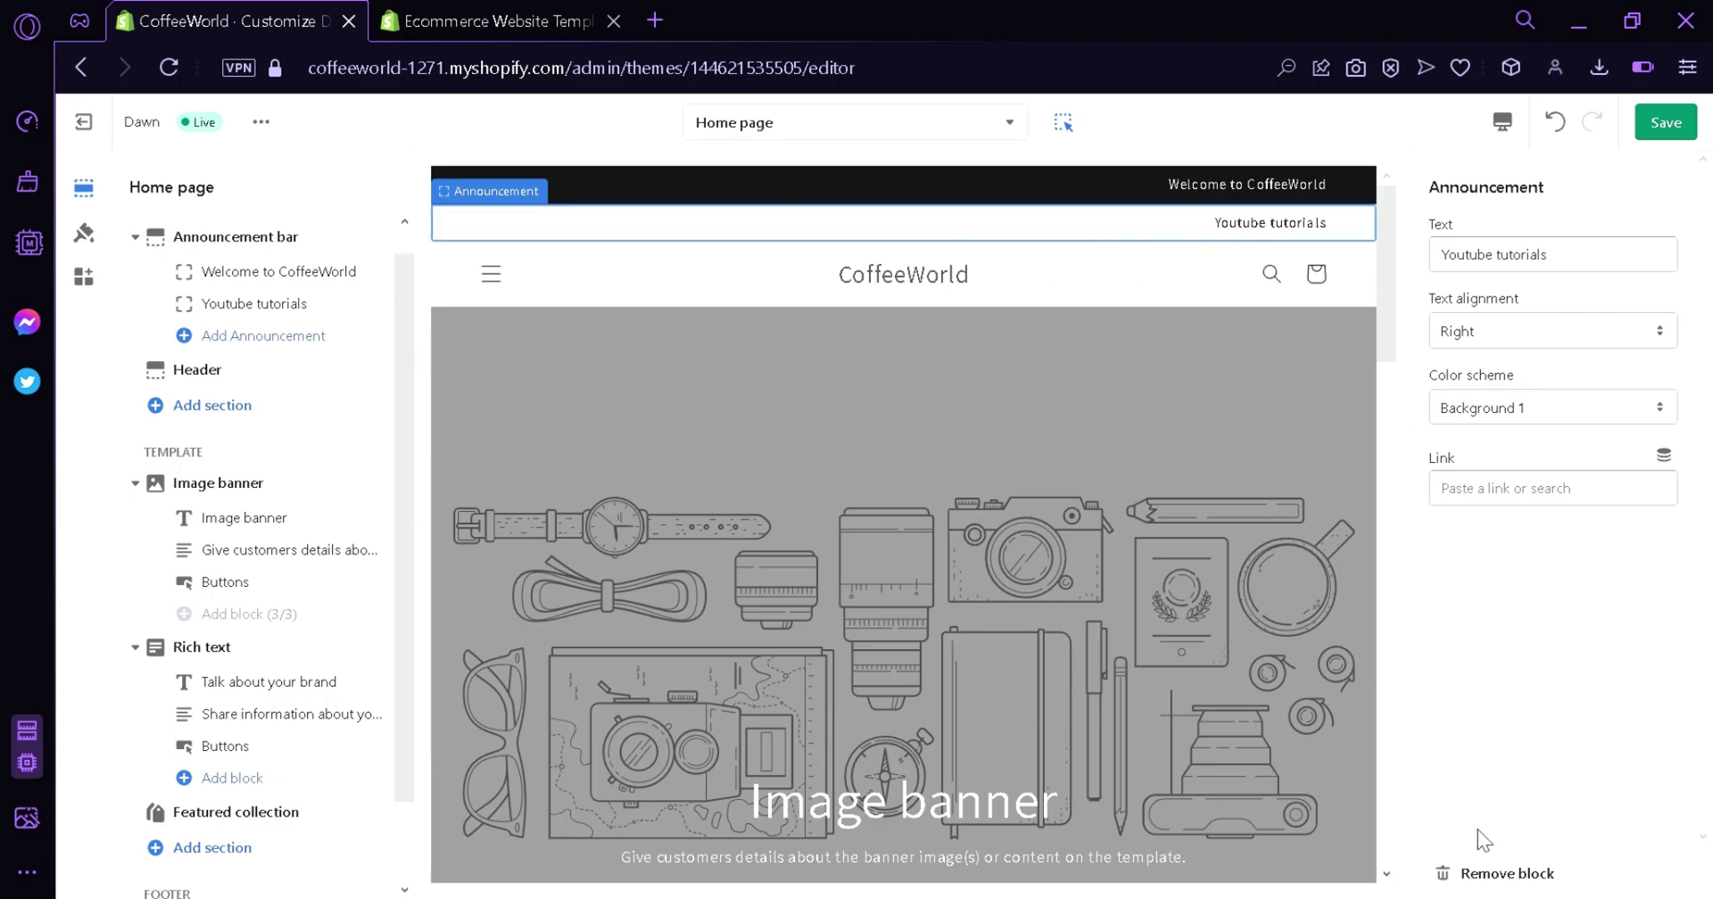
click(1494, 874)
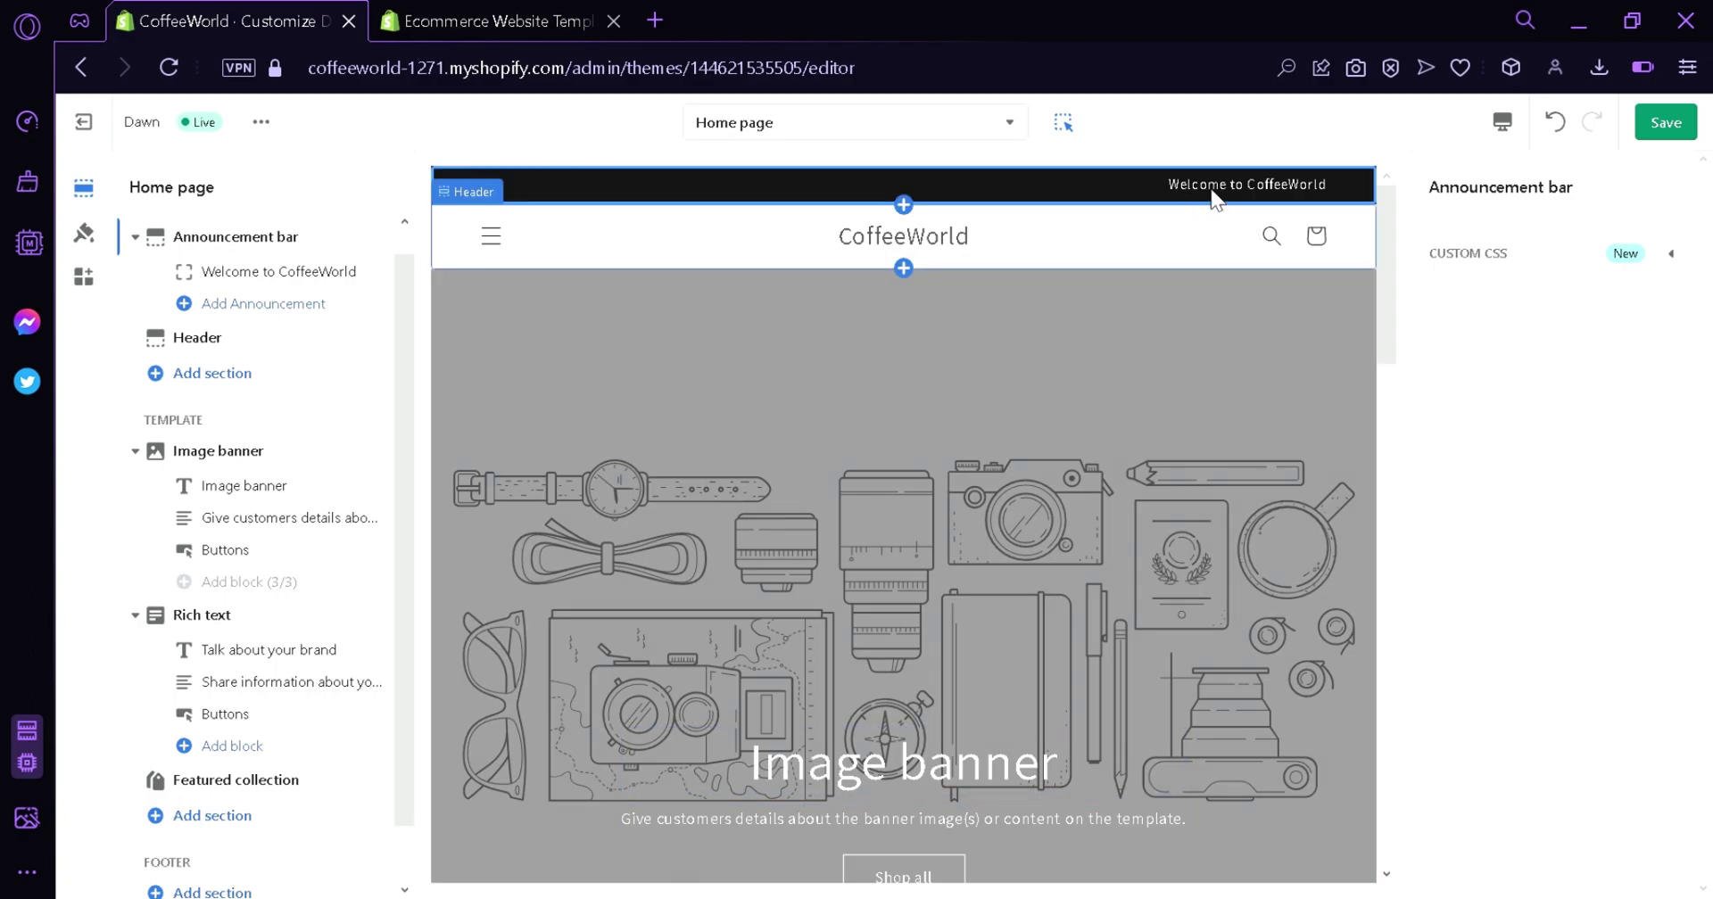
From the Header section, jump to the Logo group of Theme settings.
click(198, 340)
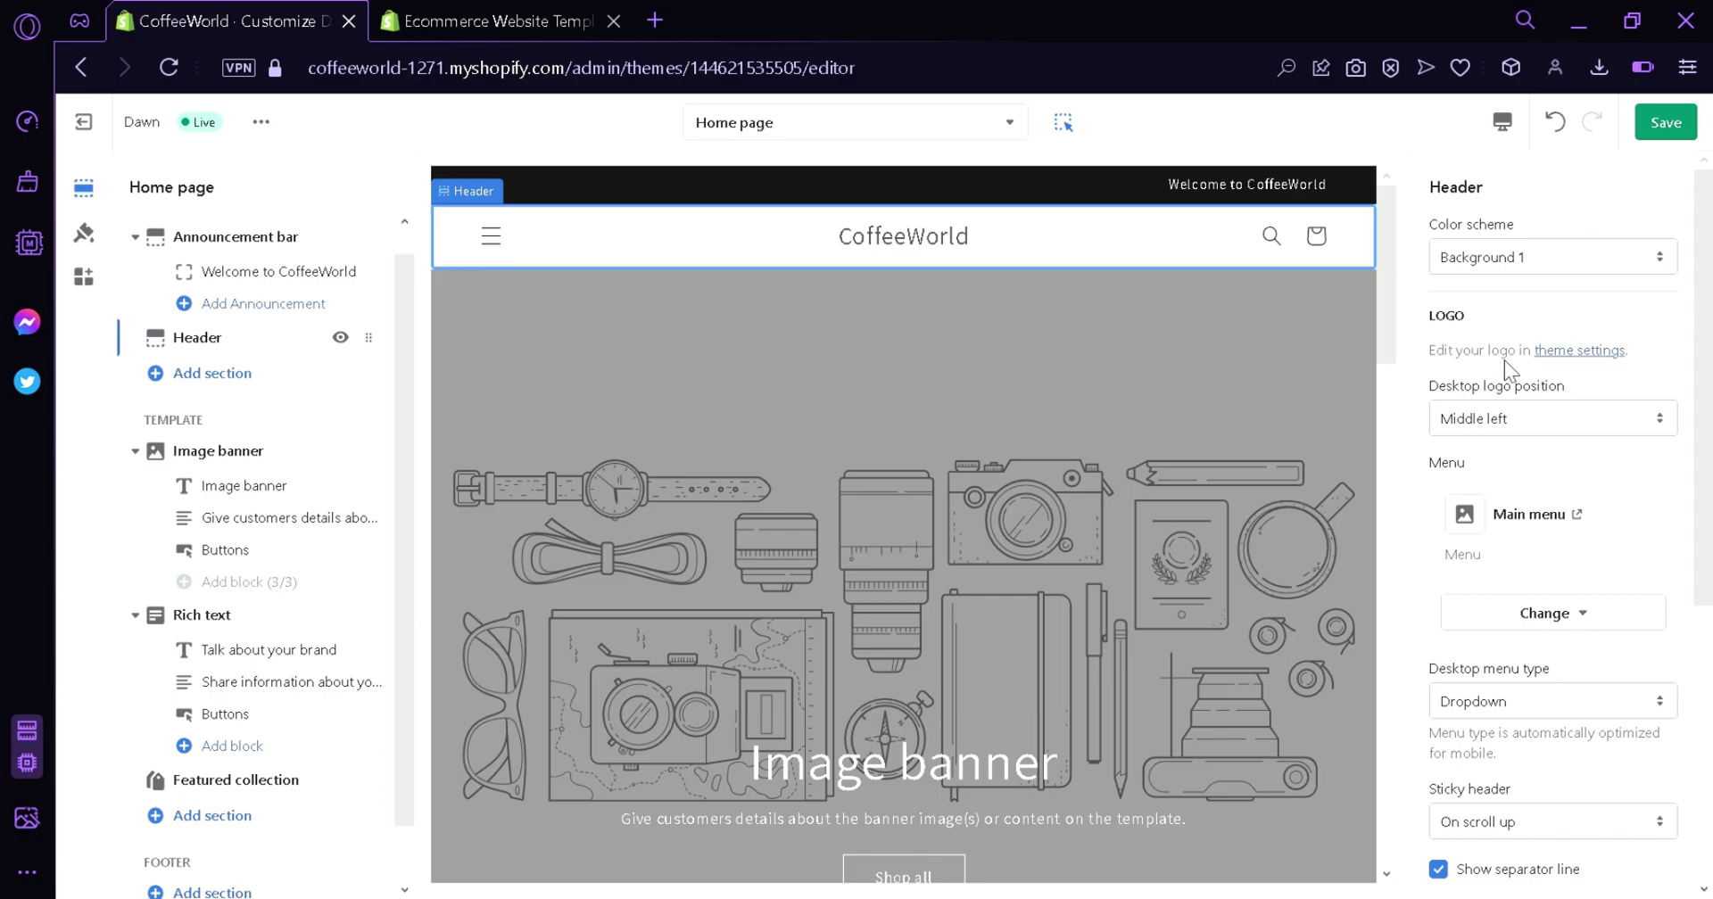
click(1588, 352)
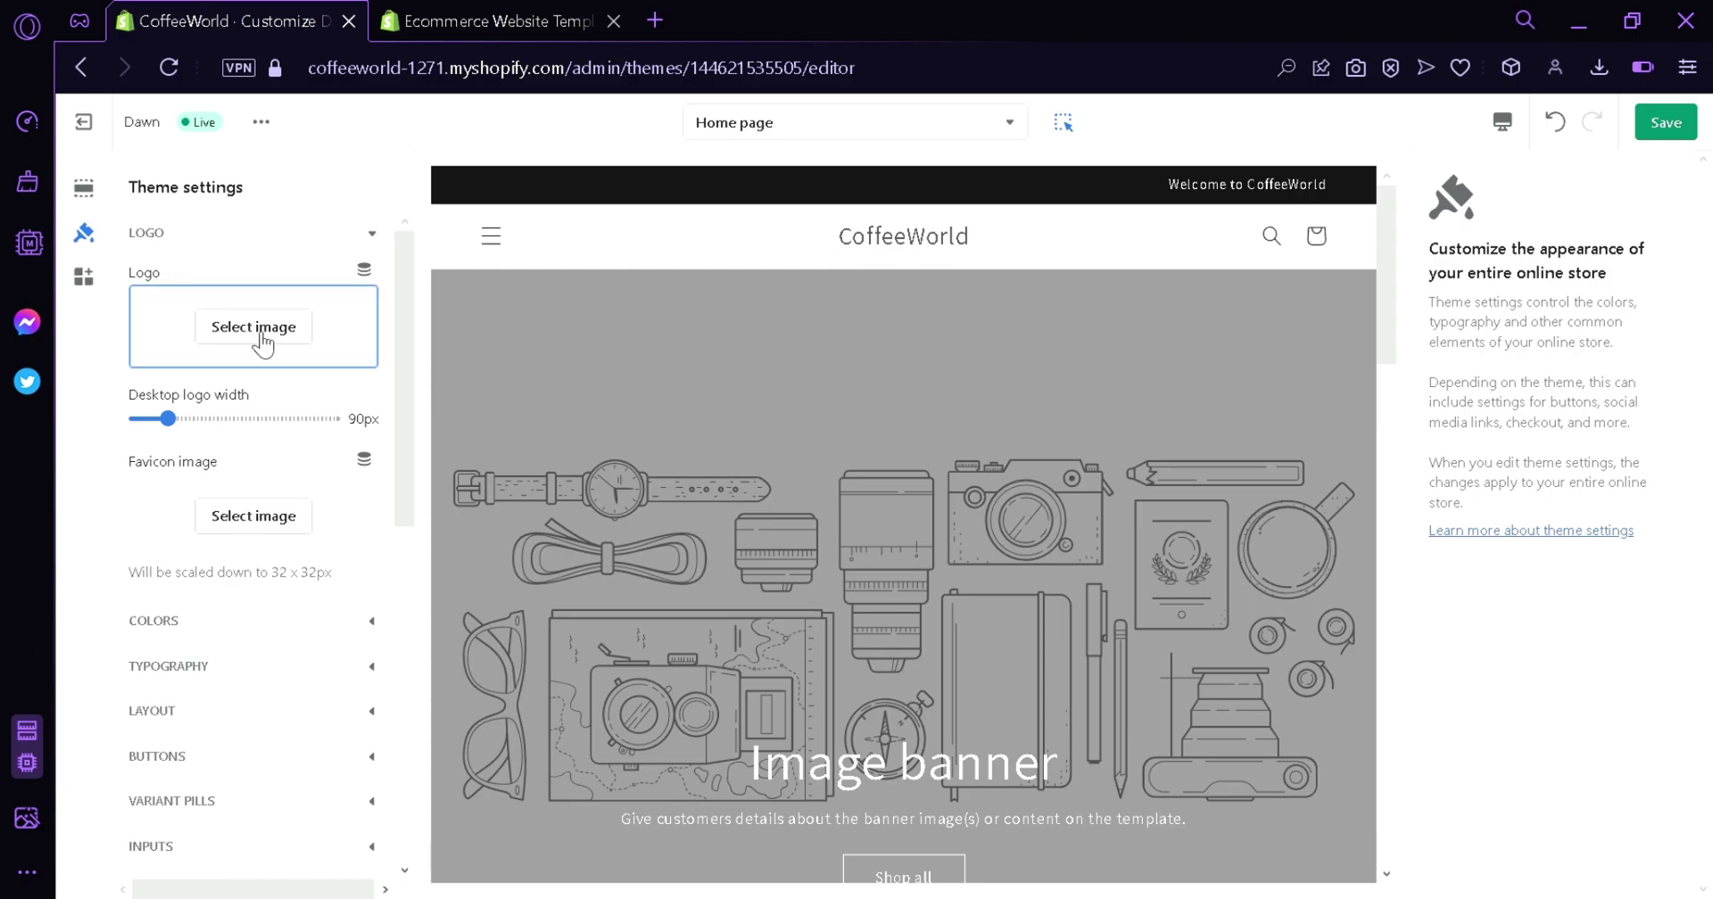
Pick the coffee image from the store's library as the logo, after browsing free images.
click(254, 327)
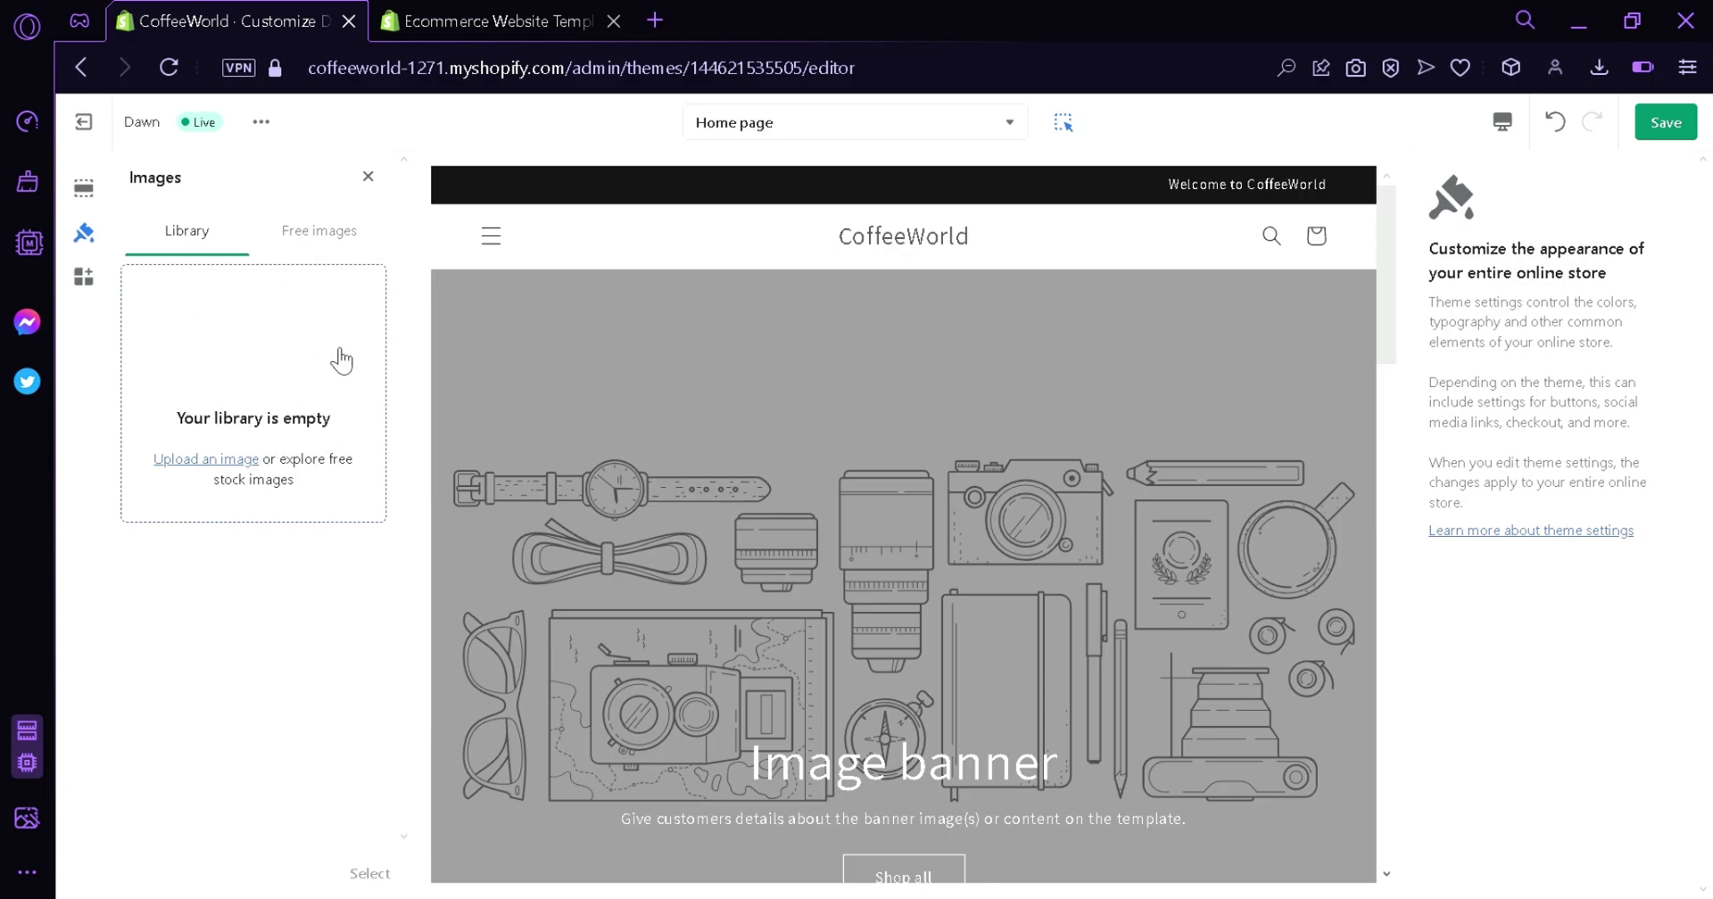
click(320, 237)
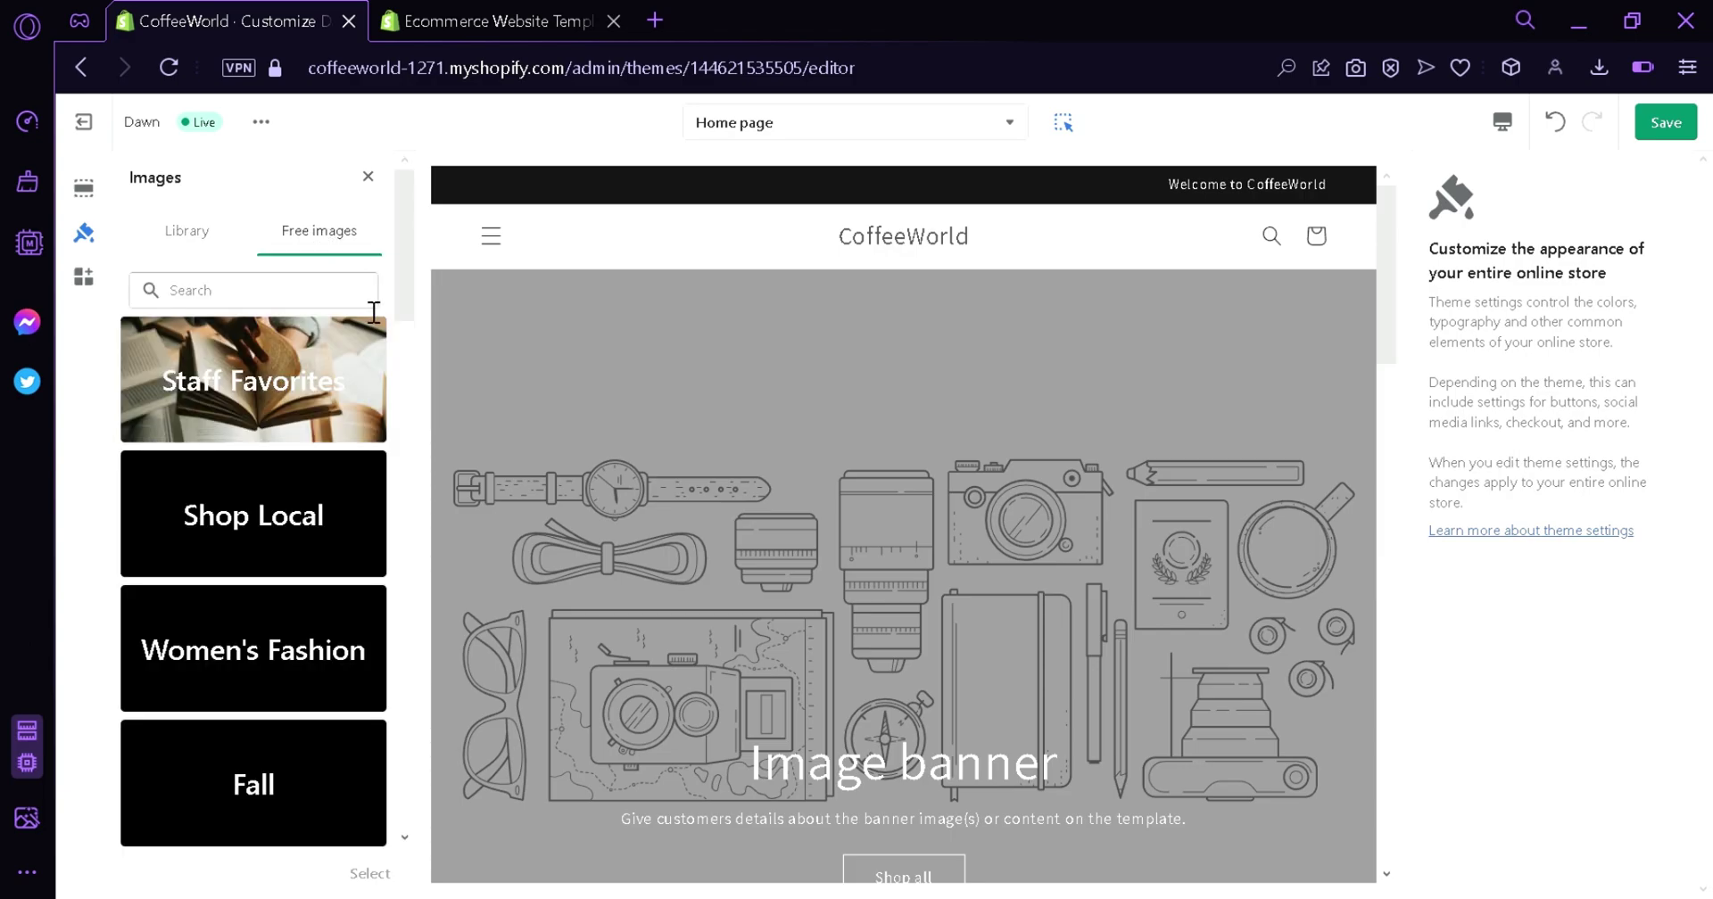
scroll(394, 242, down, 3)
scroll(393, 259, up, 2)
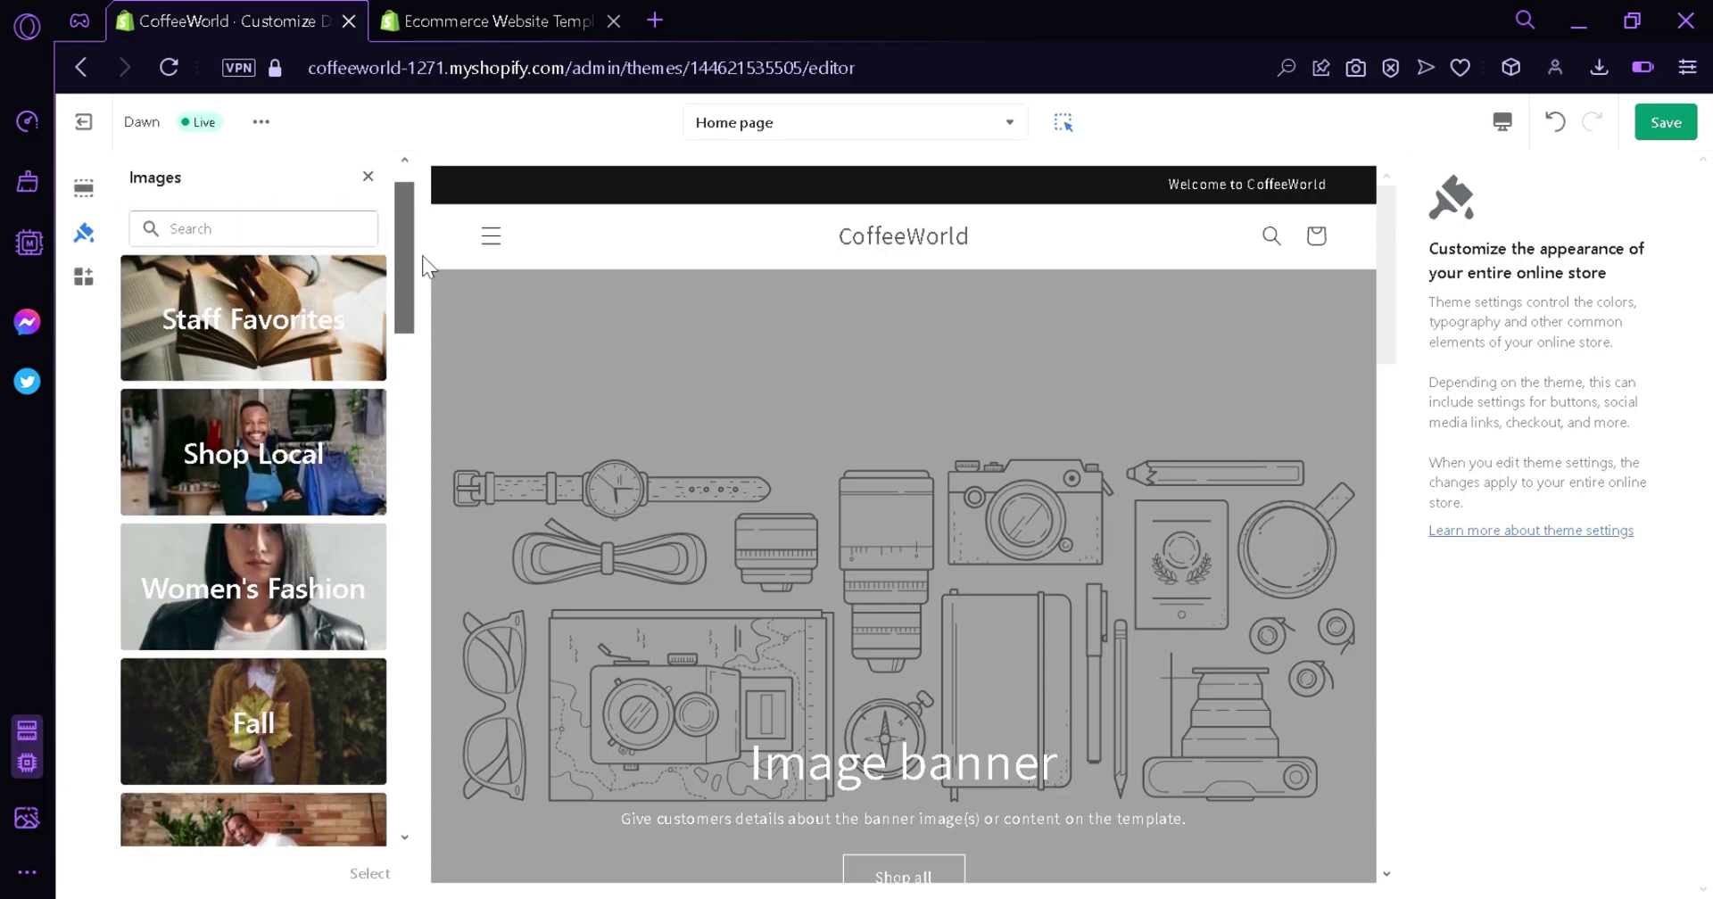
scroll(390, 264, down, 3)
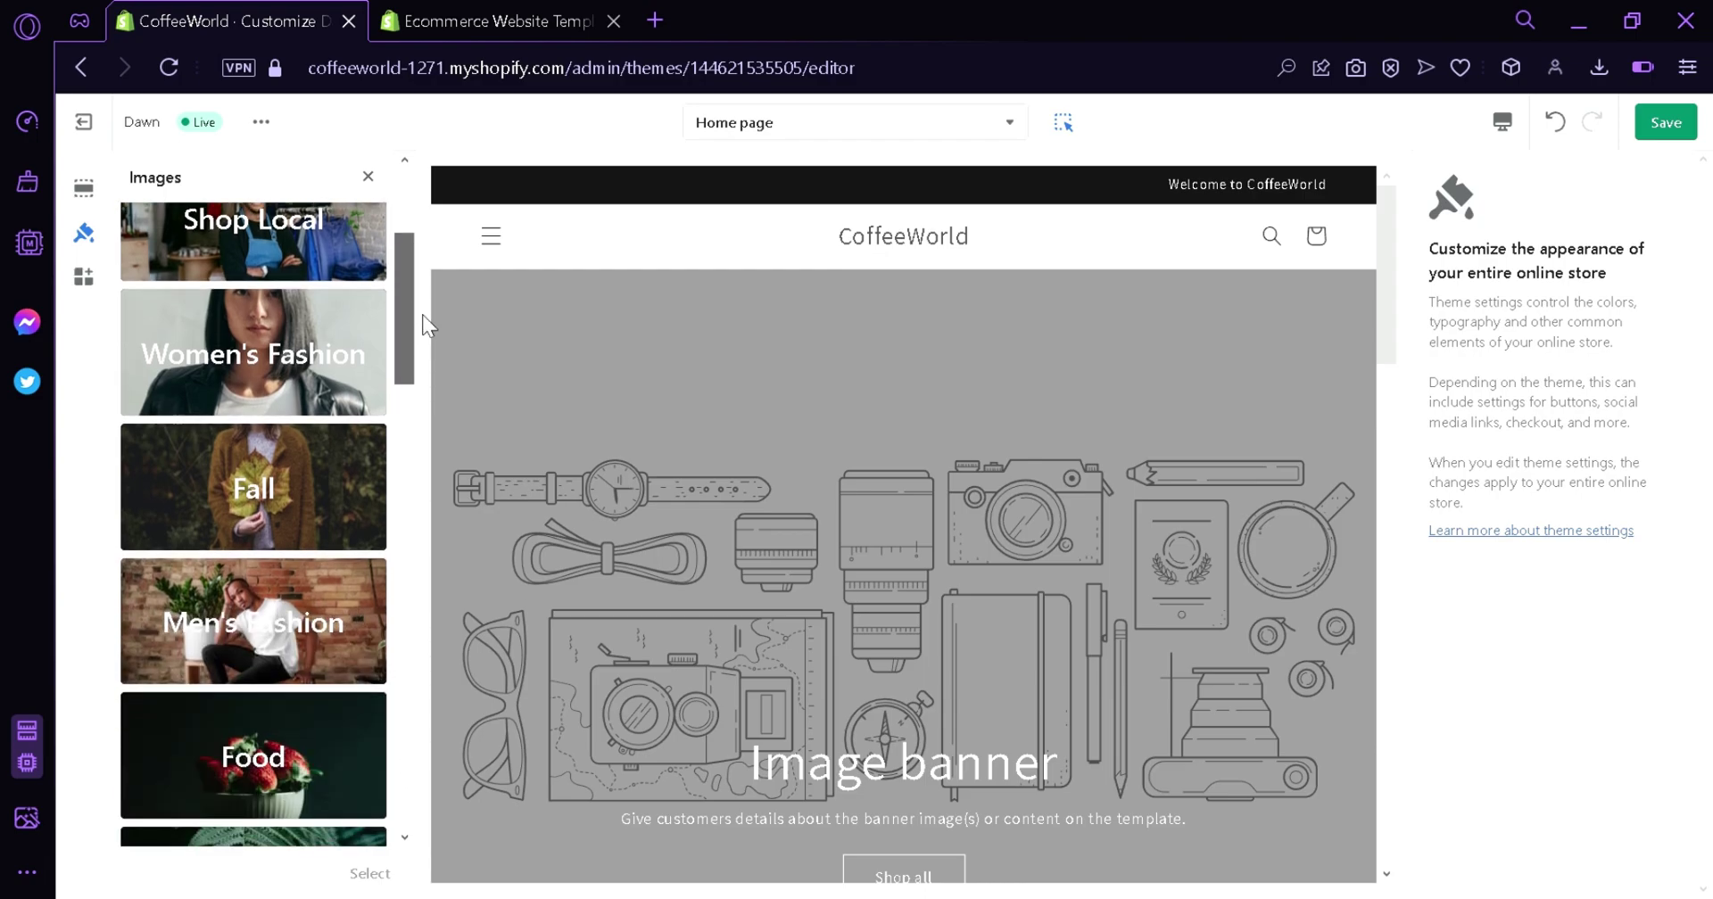
scroll(421, 321, down, 2)
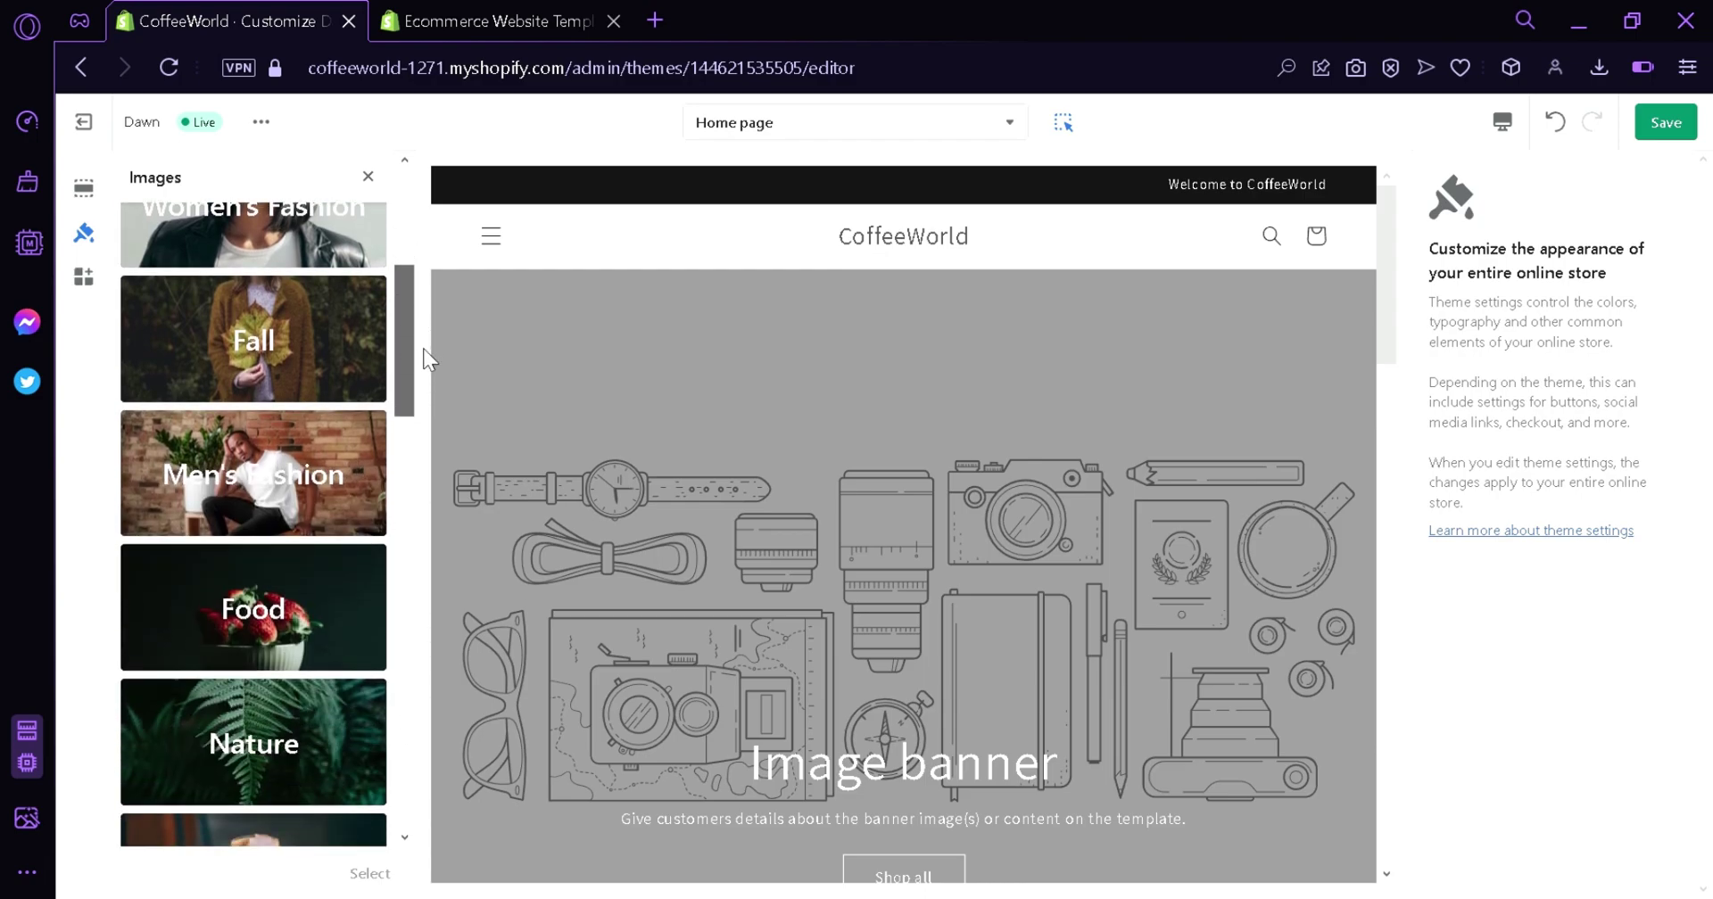
scroll(425, 357, down, 3)
scroll(421, 322, up, 5)
scroll(415, 263, up, 2)
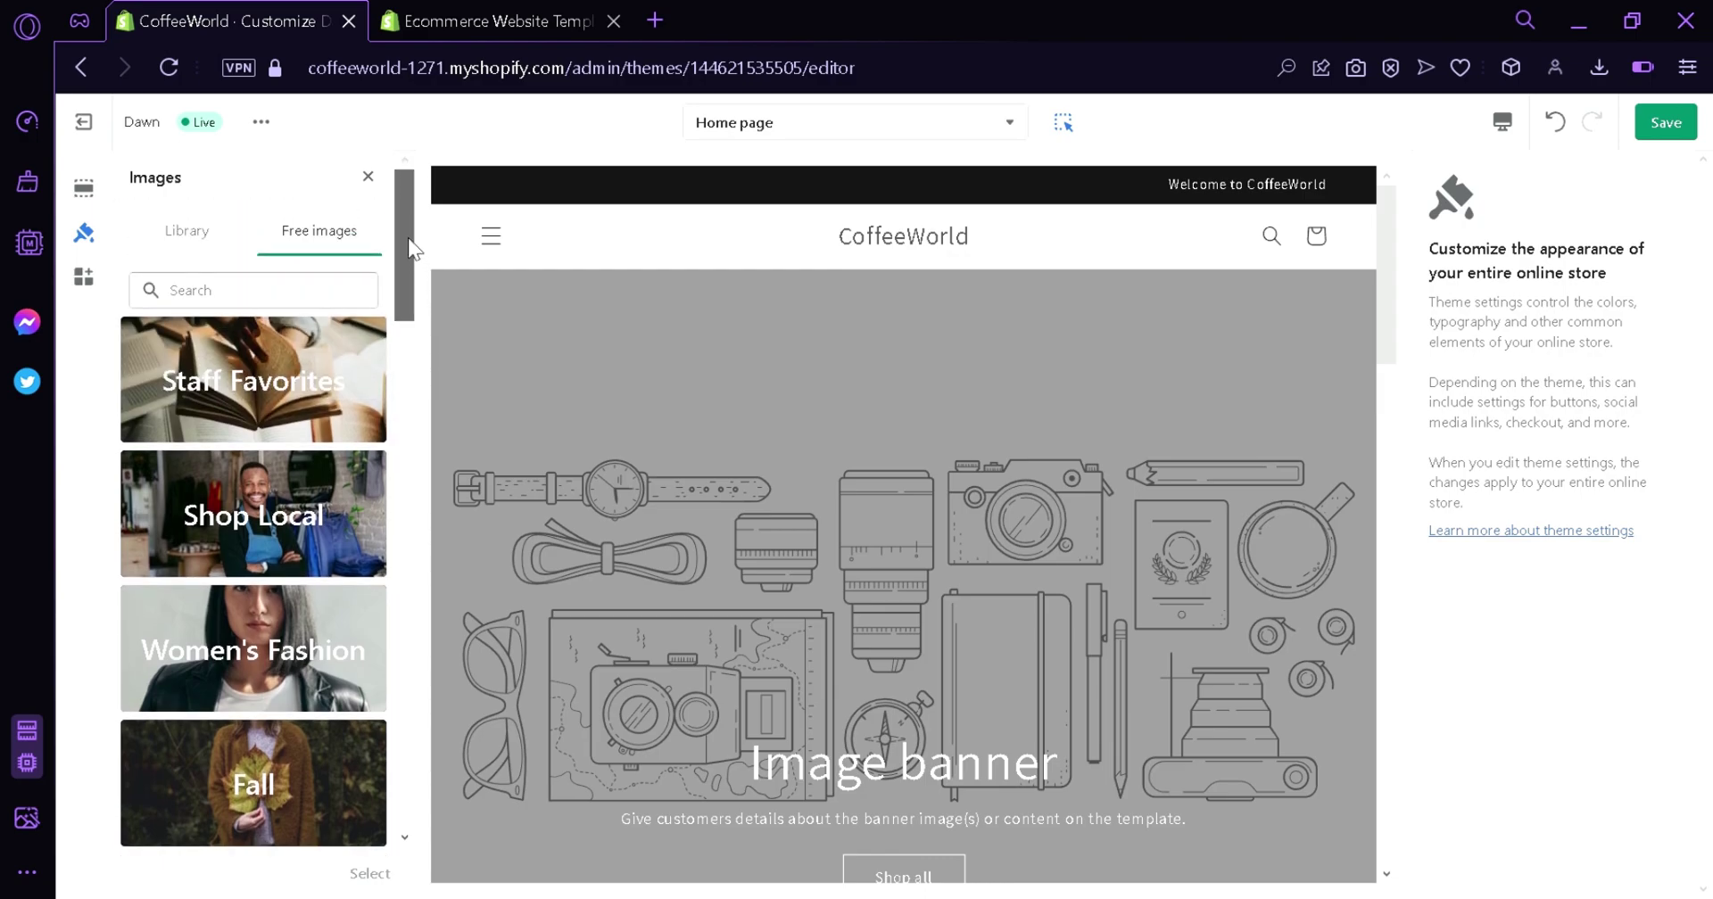
click(215, 239)
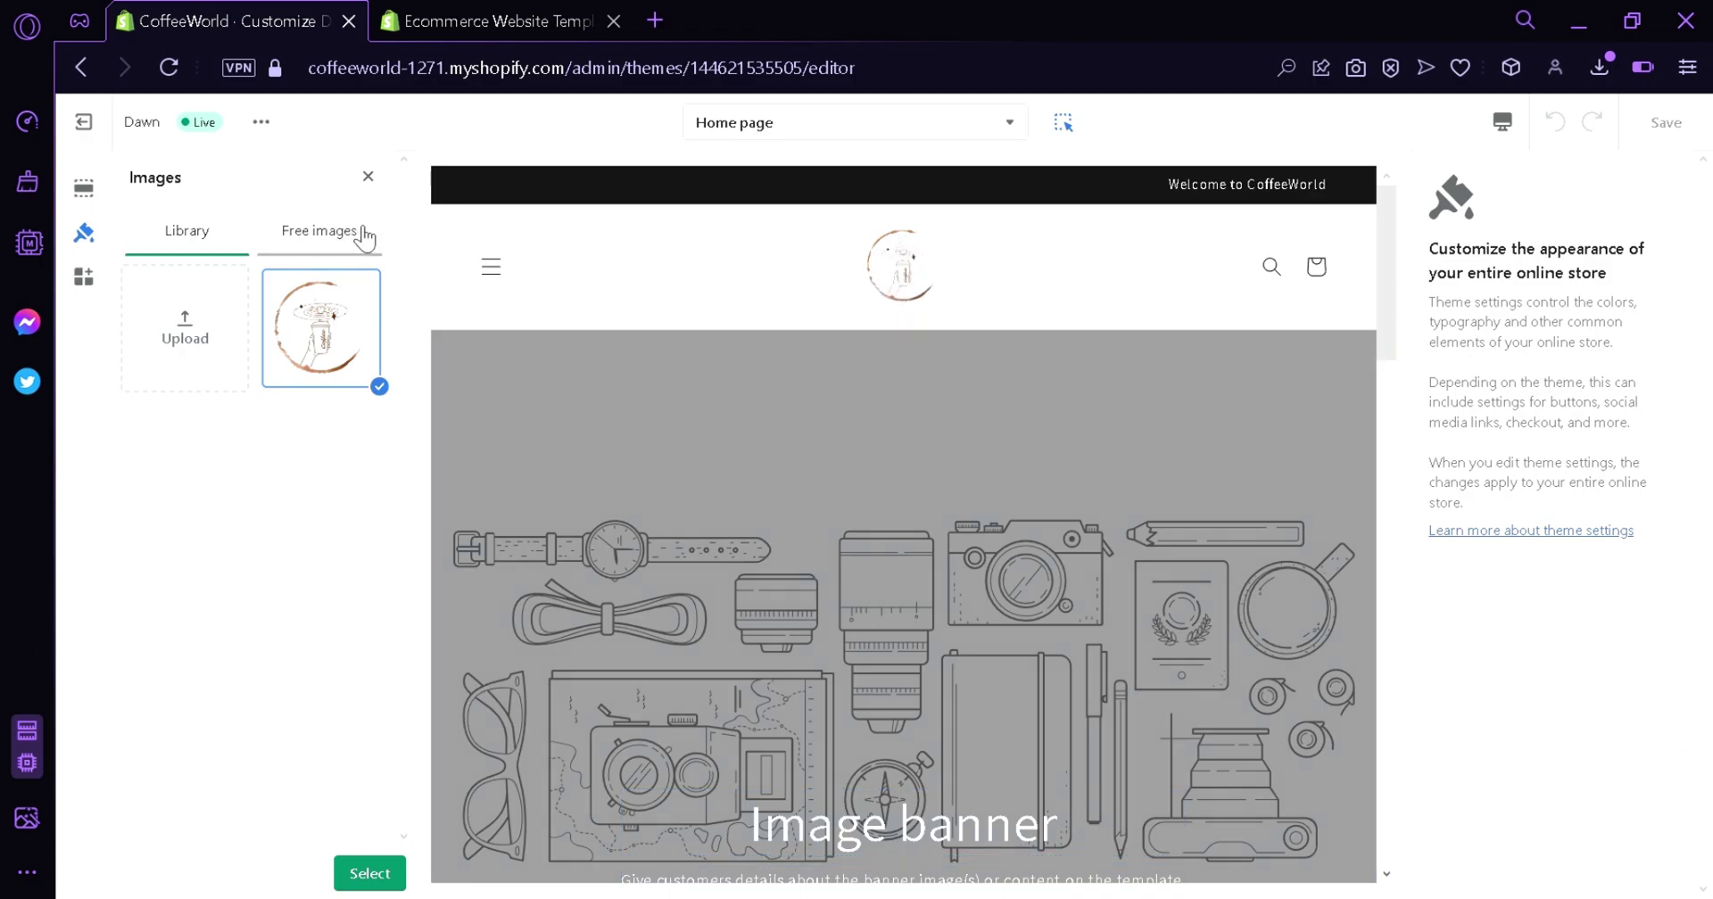
click(368, 176)
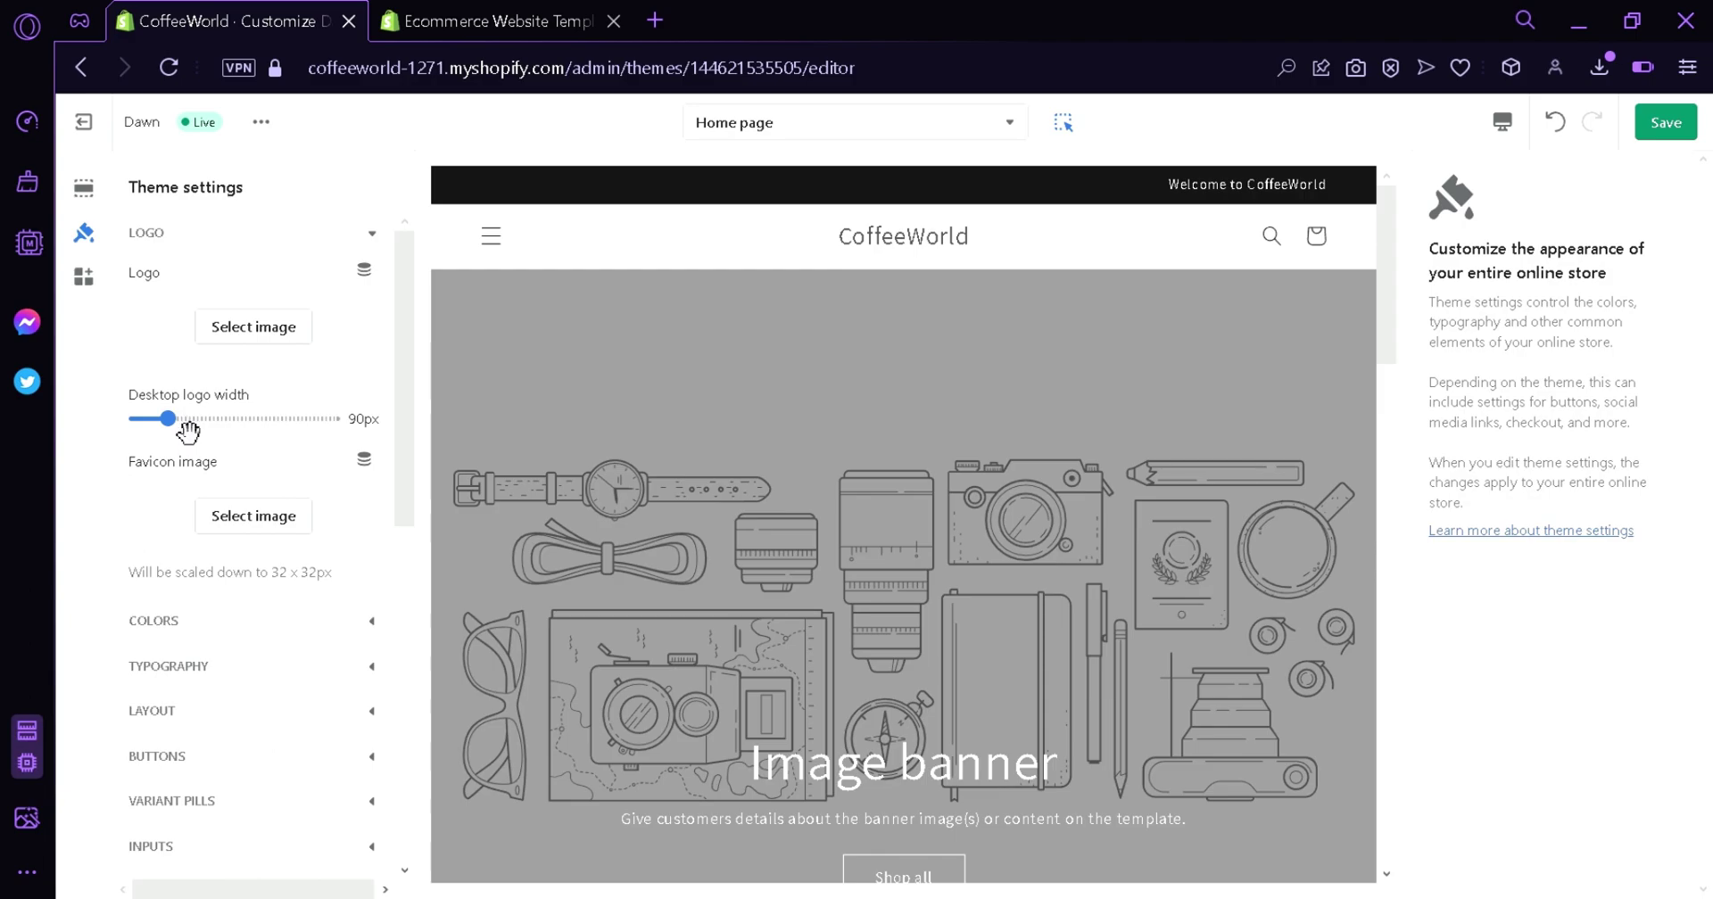
drag(187, 431, 222, 432)
scroll(602, 446, down, 3)
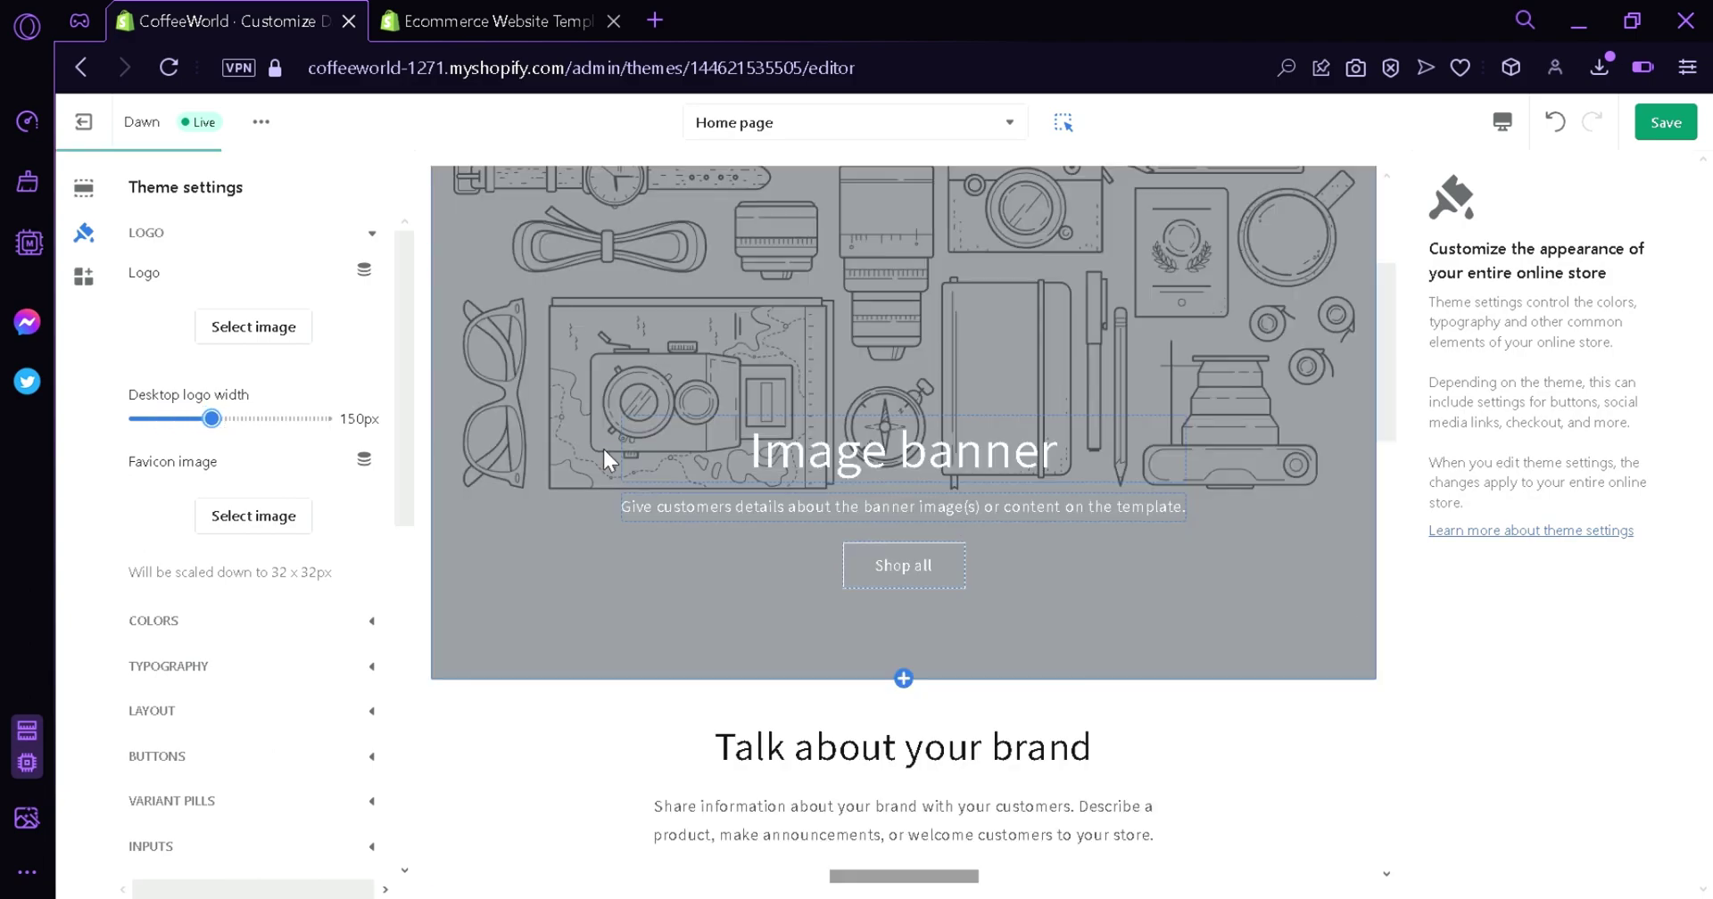
scroll(602, 446, down, 2)
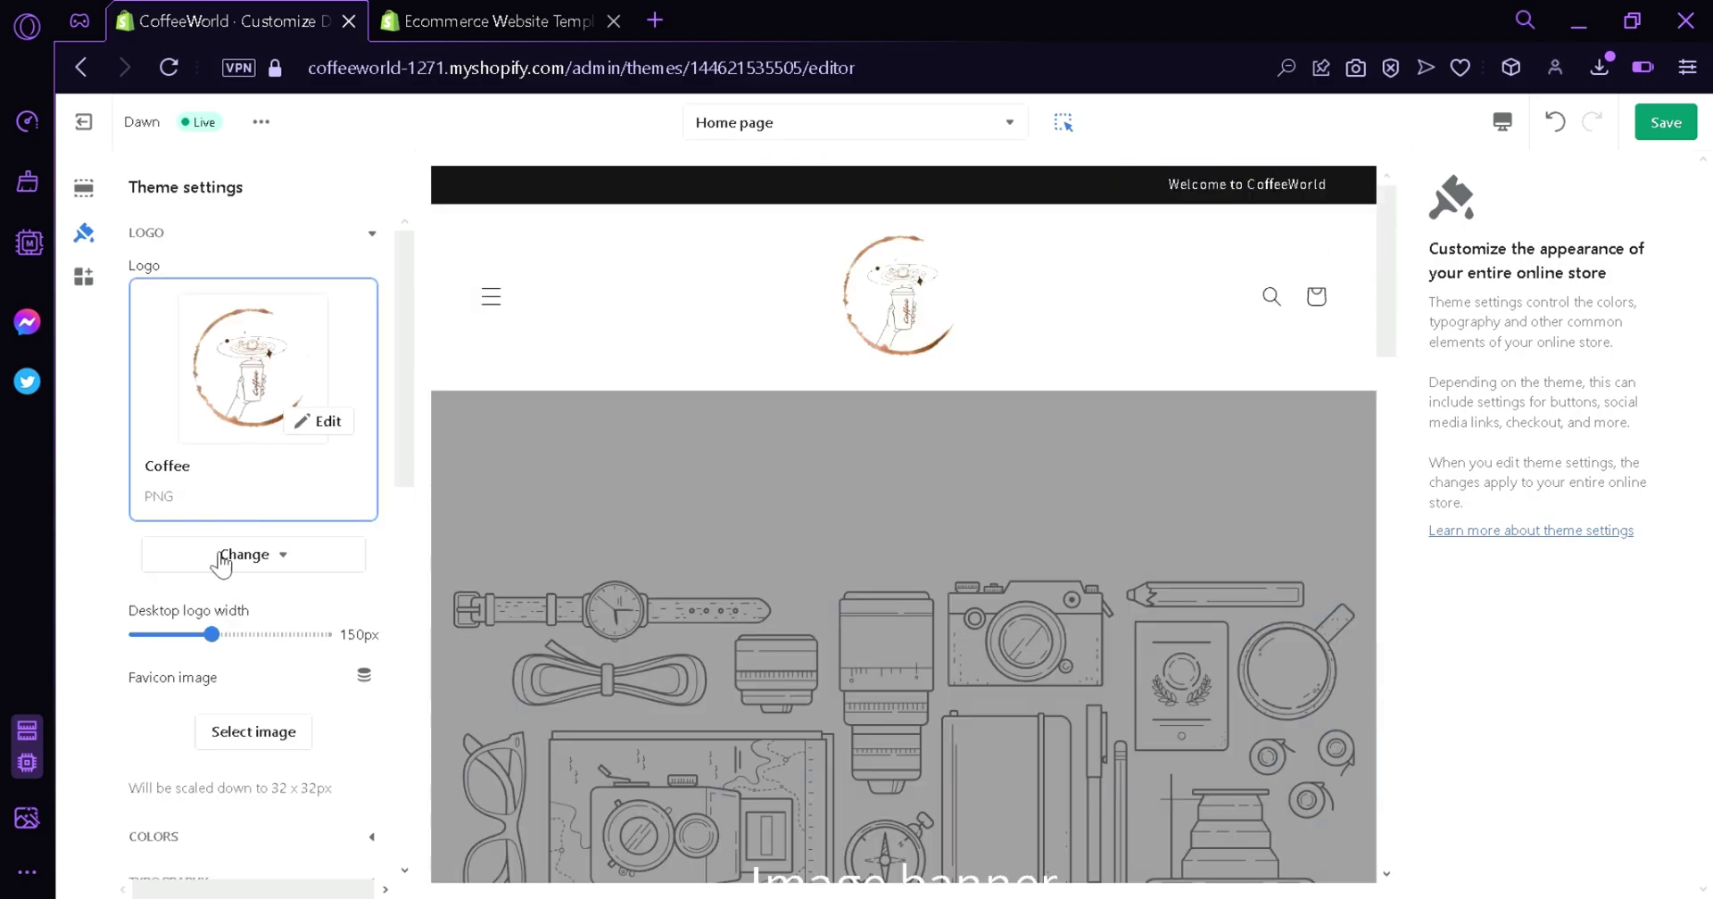
drag(214, 636, 287, 636)
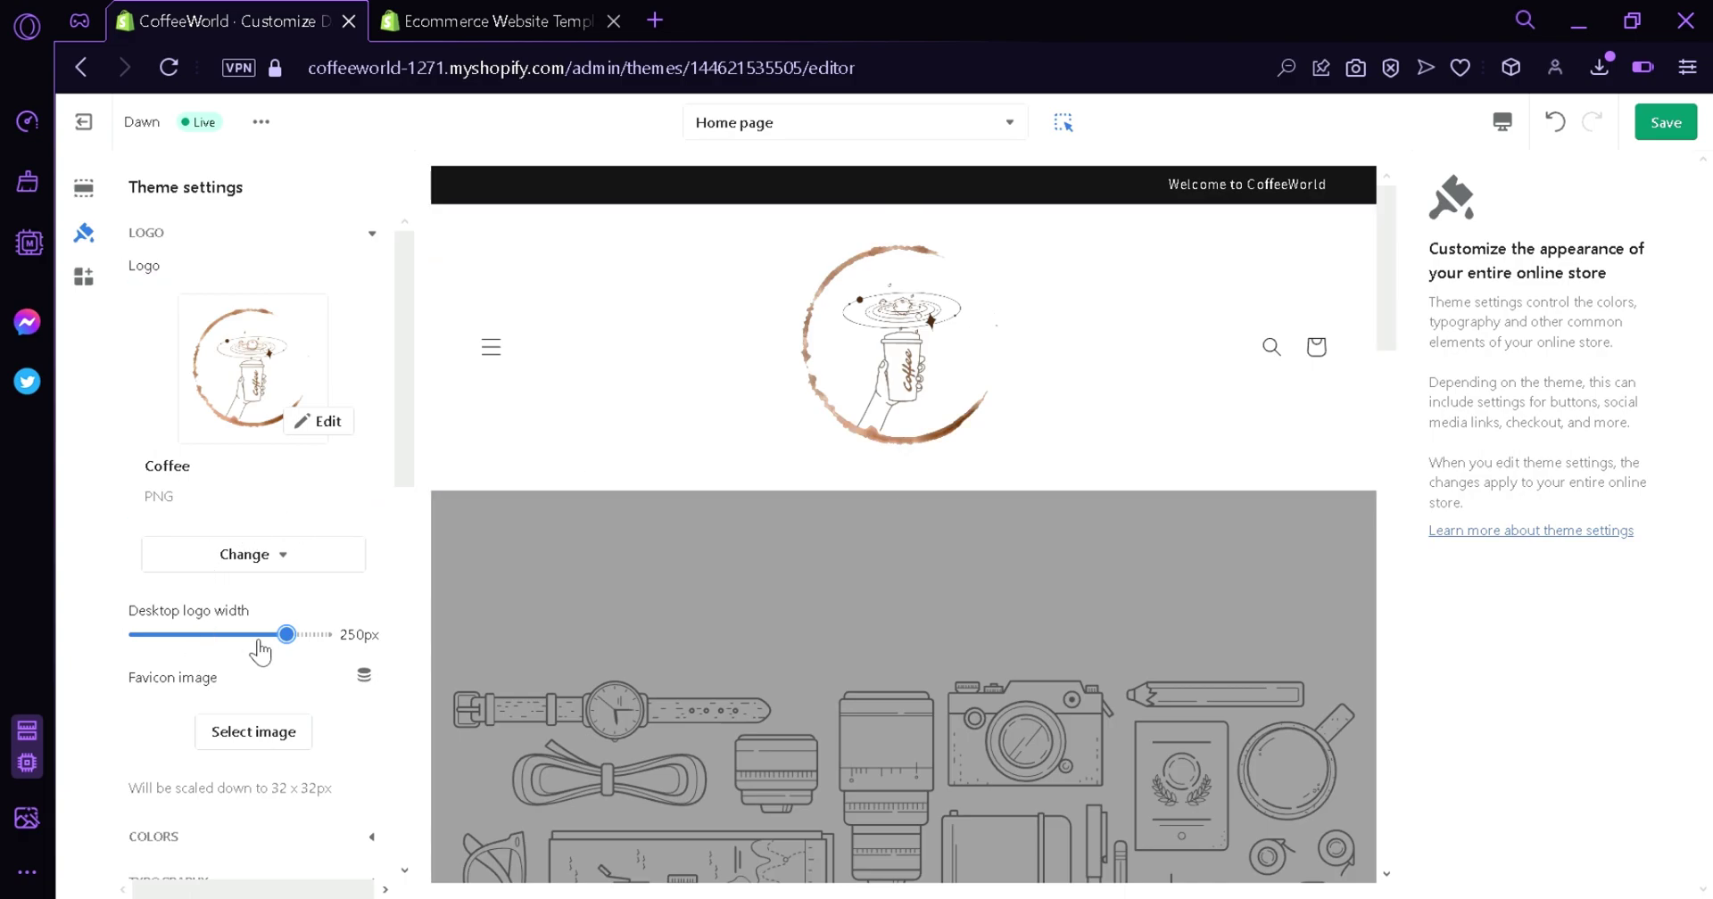
drag(286, 637, 186, 665)
scroll(182, 665, down, 2)
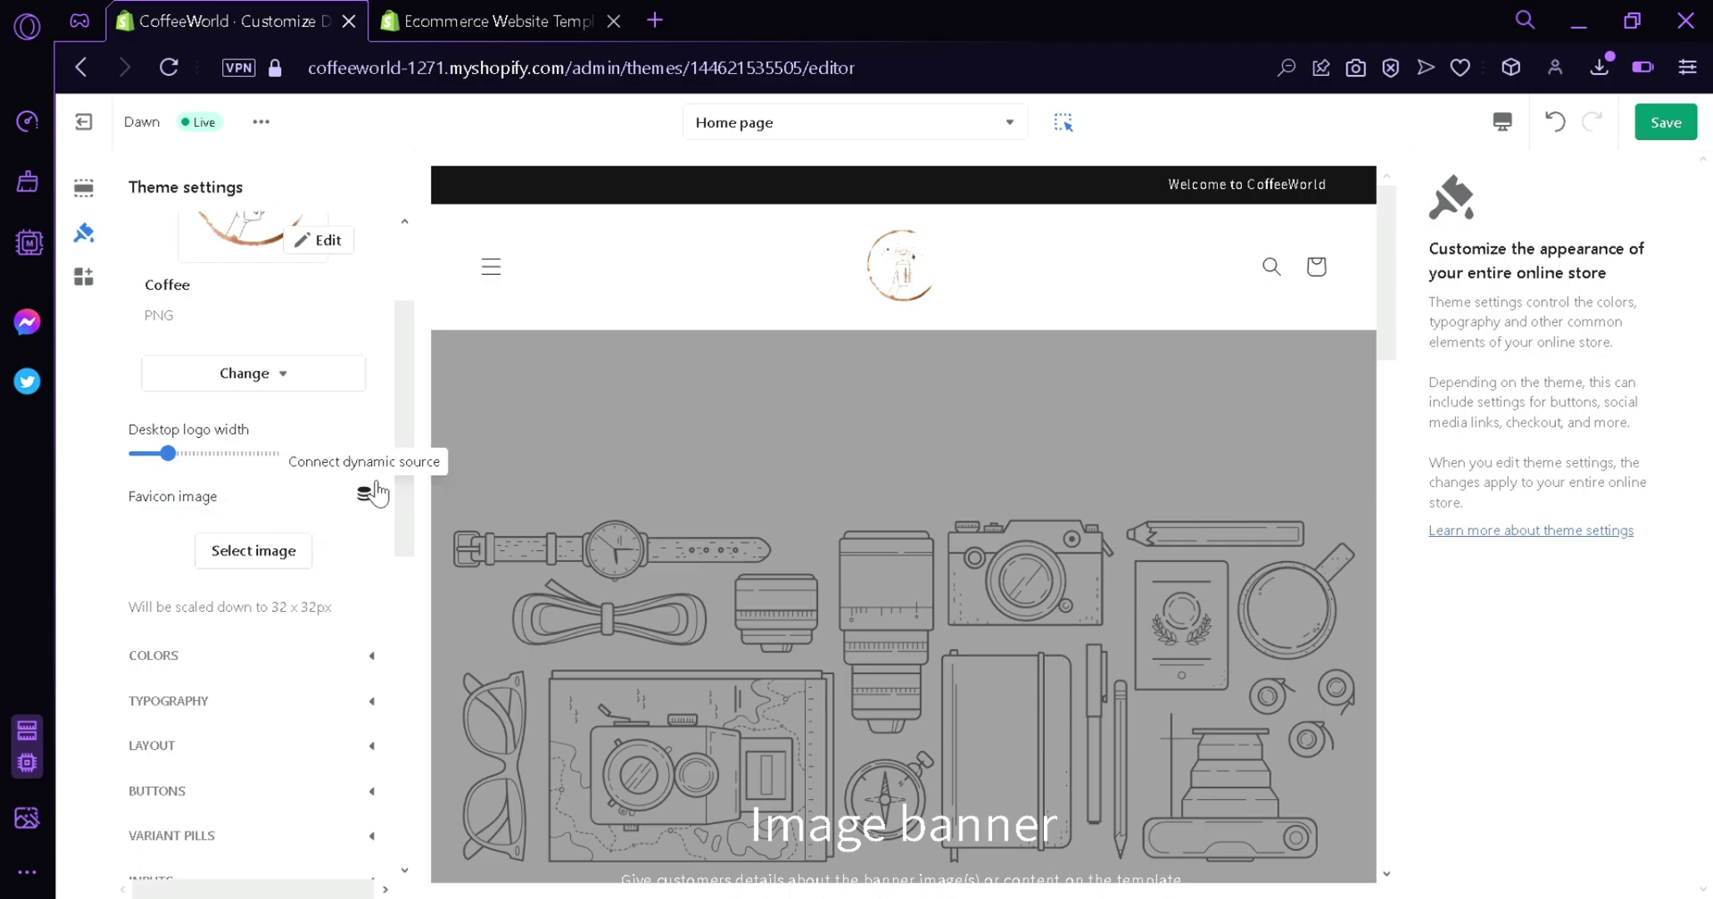
scroll(408, 513, down, 1)
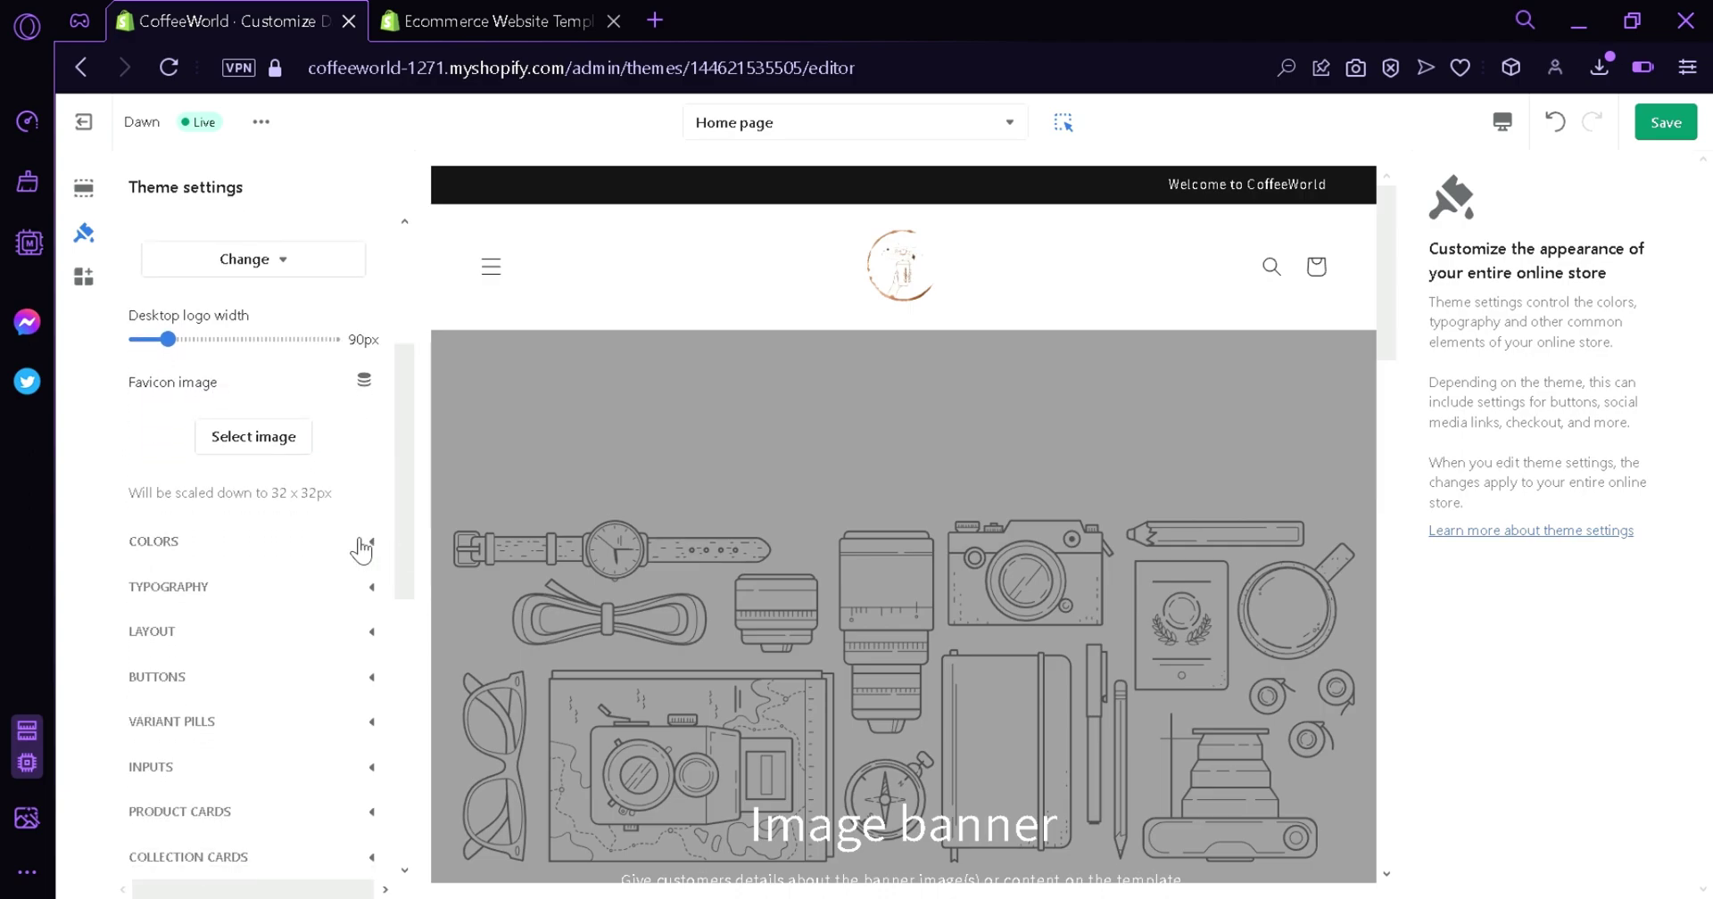
Expand the Colors theme settings, select the Header, then open the Image banner section.
click(366, 540)
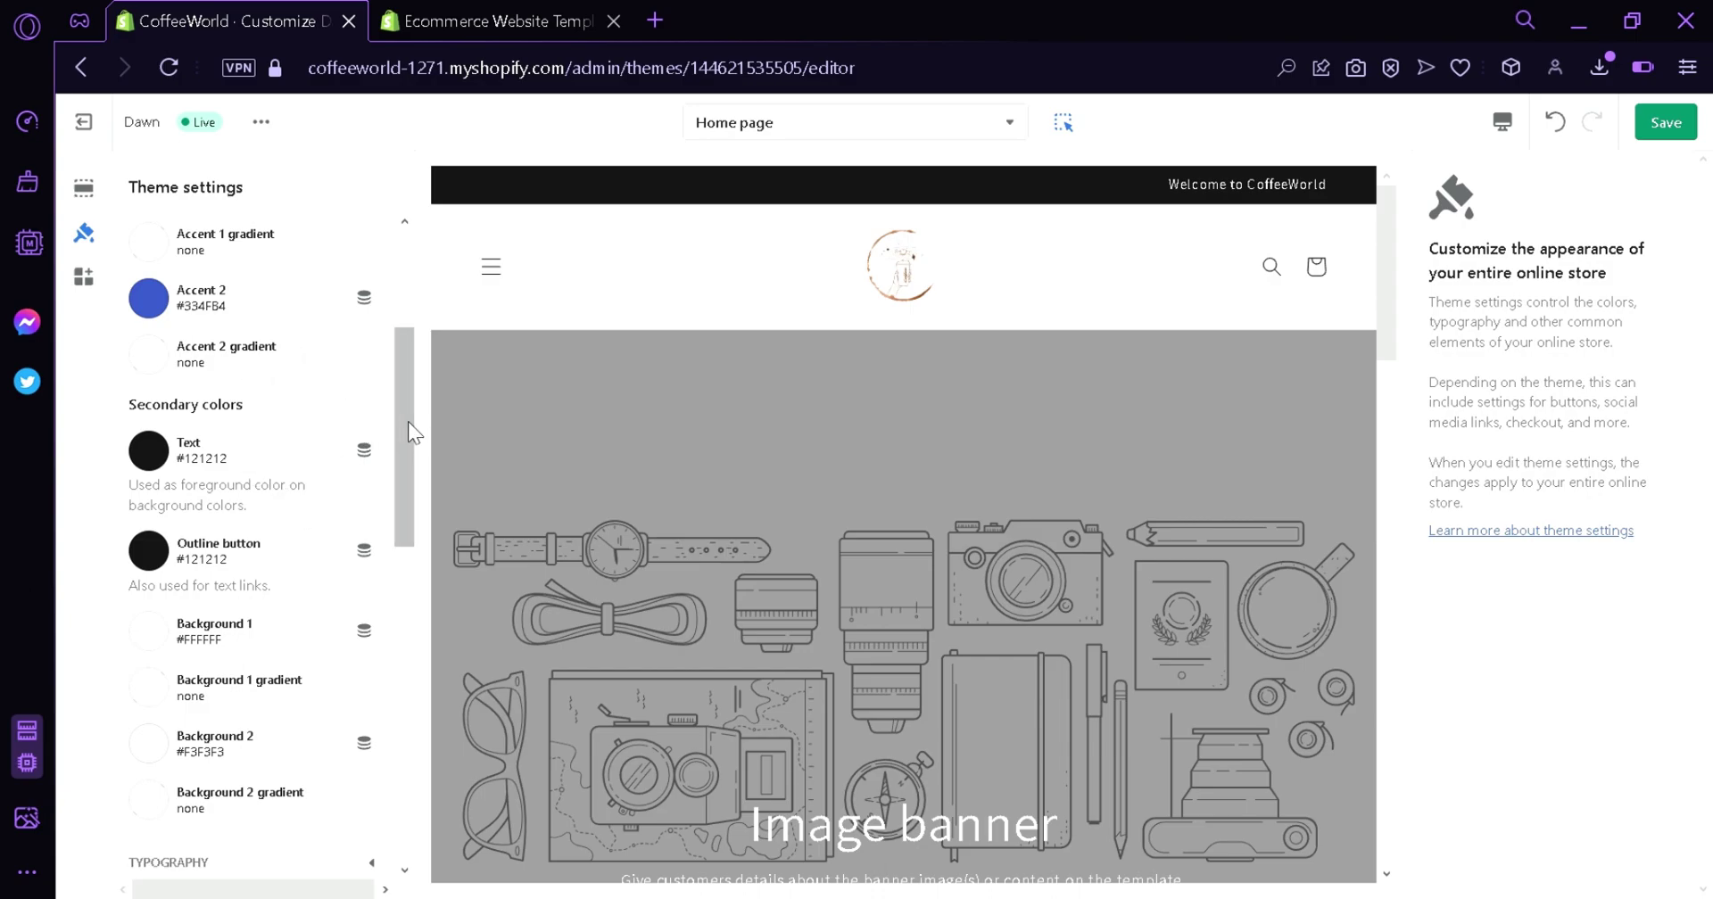
drag(408, 422, 400, 515)
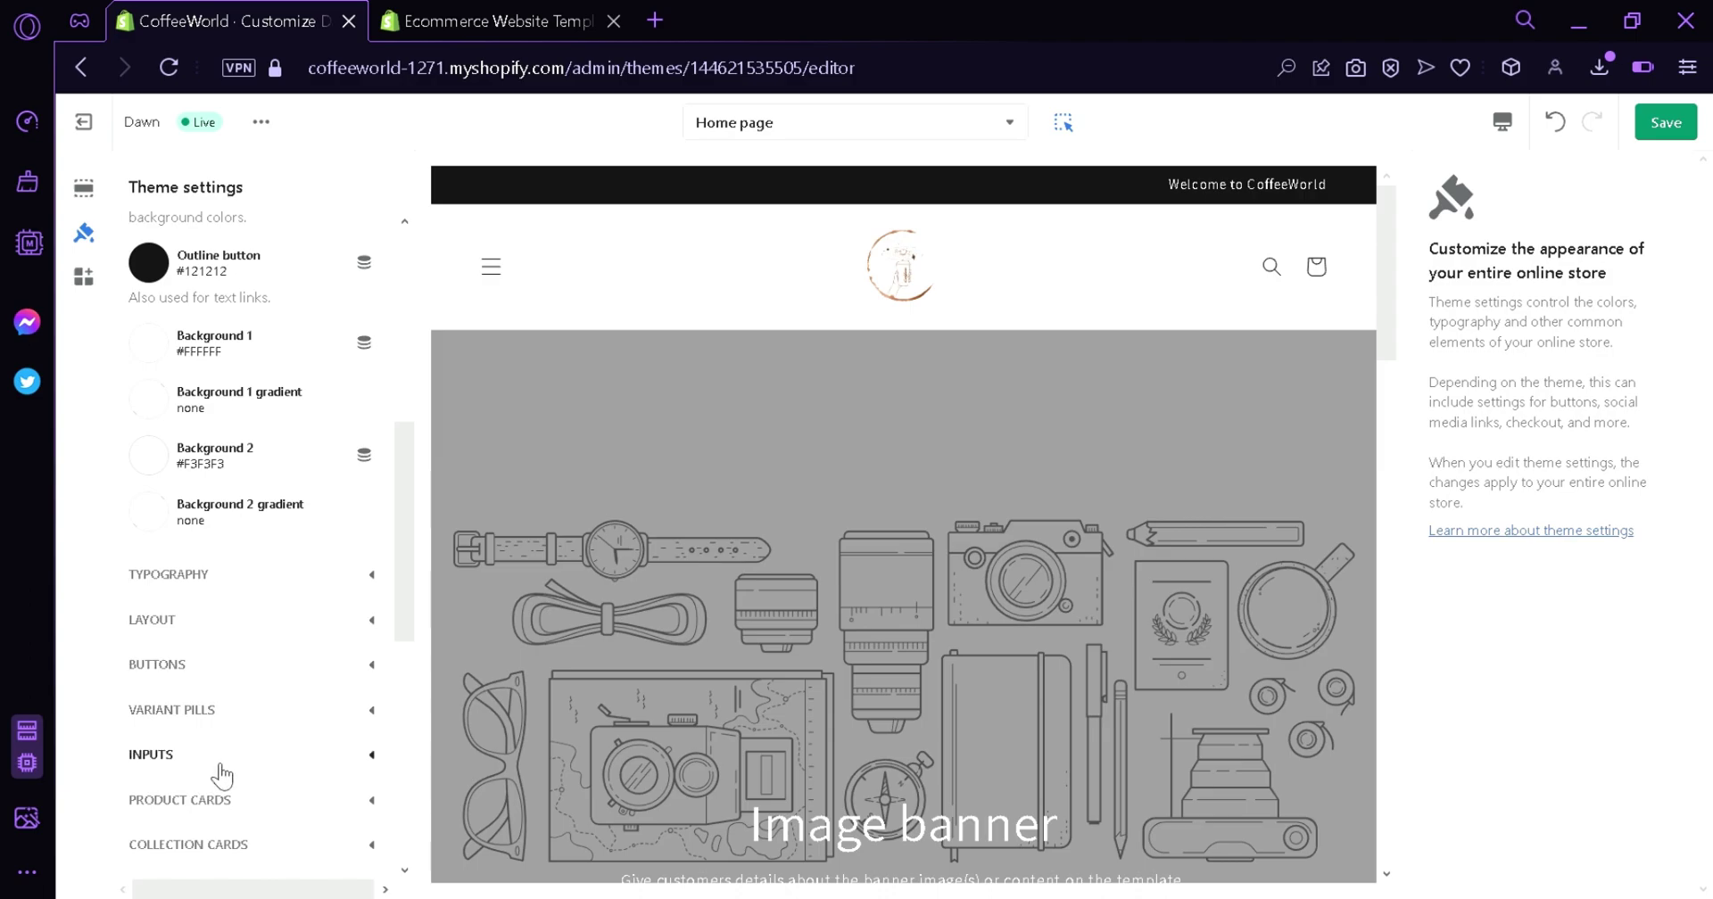
drag(398, 603, 397, 517)
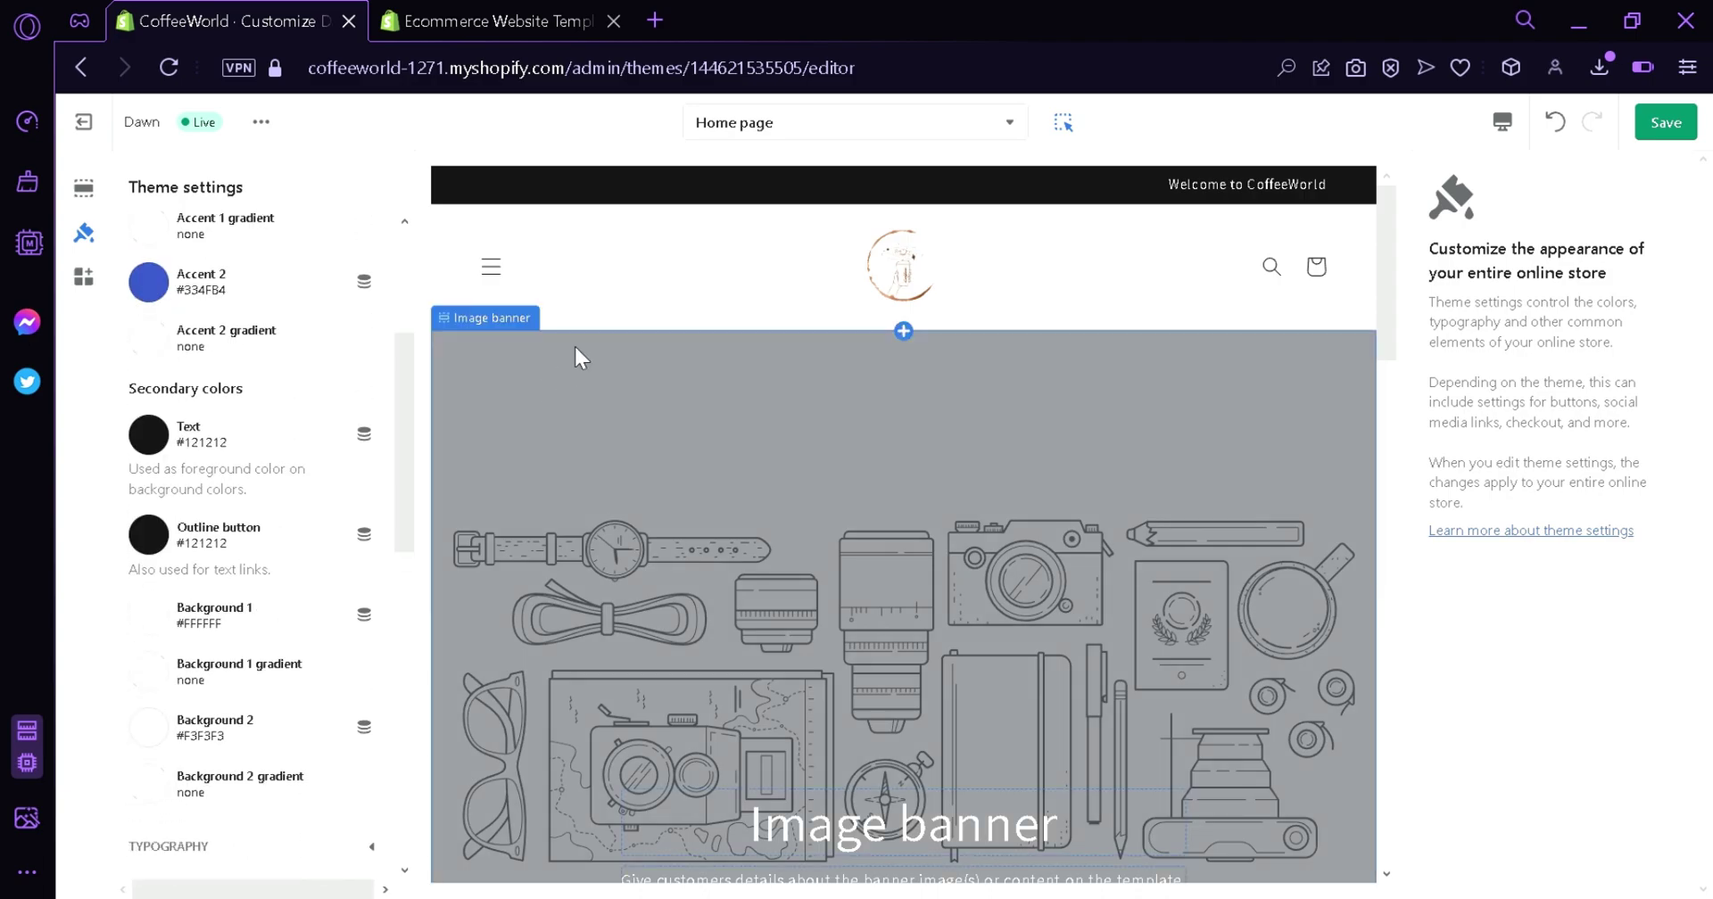
click(582, 297)
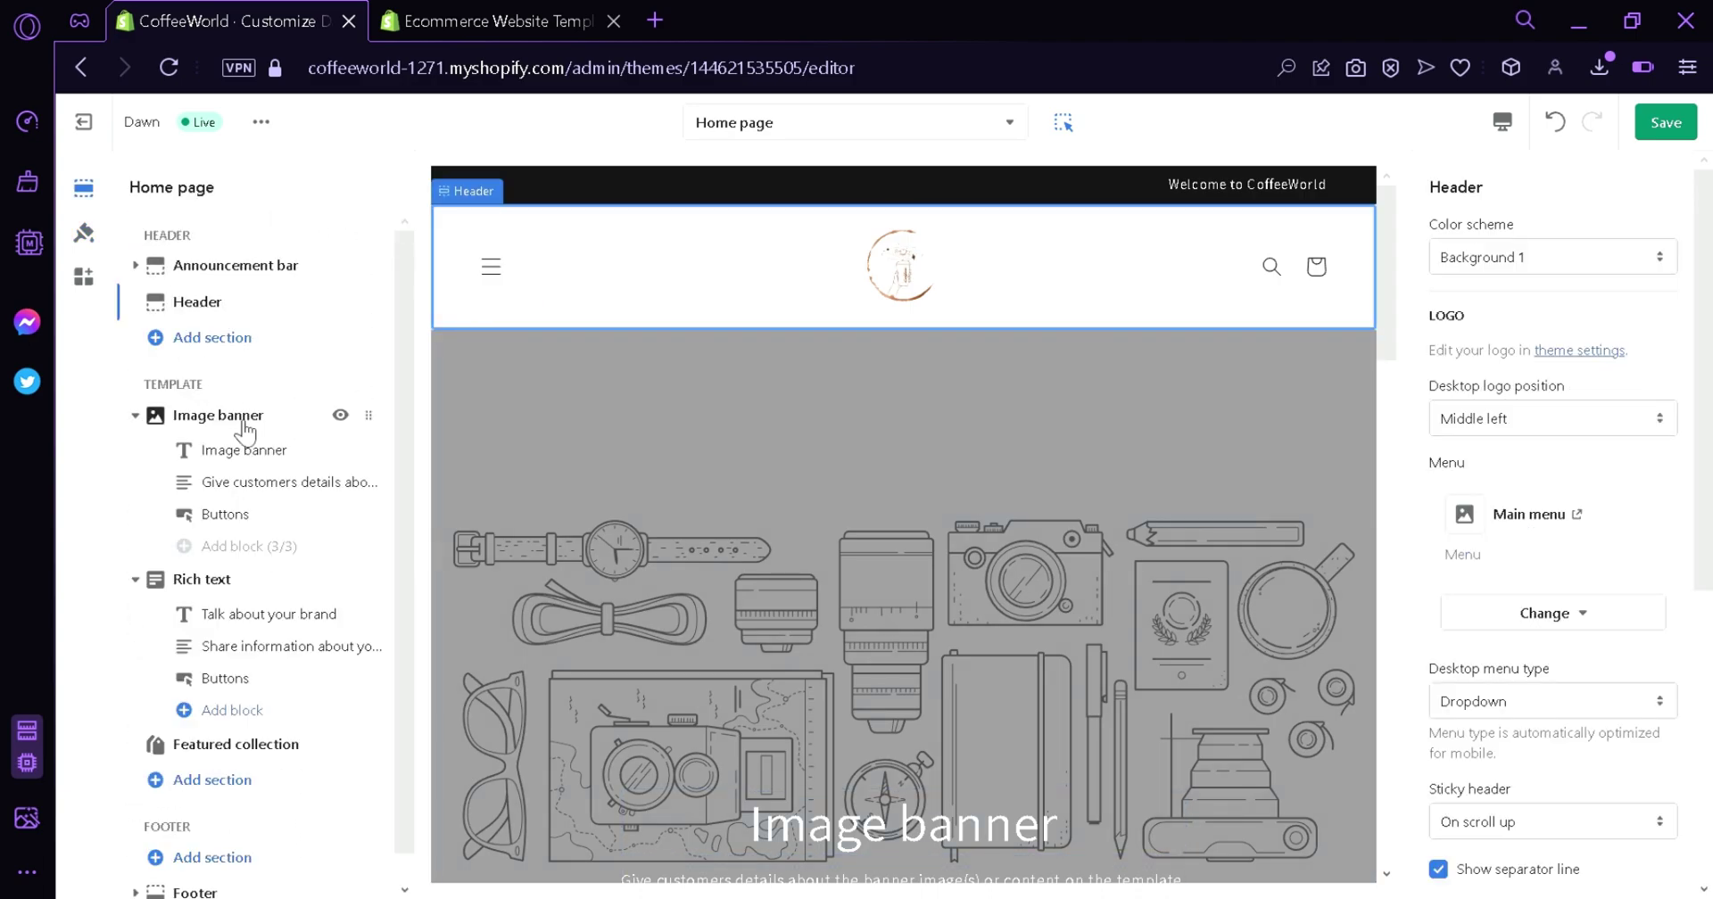
mouse_move(236, 420)
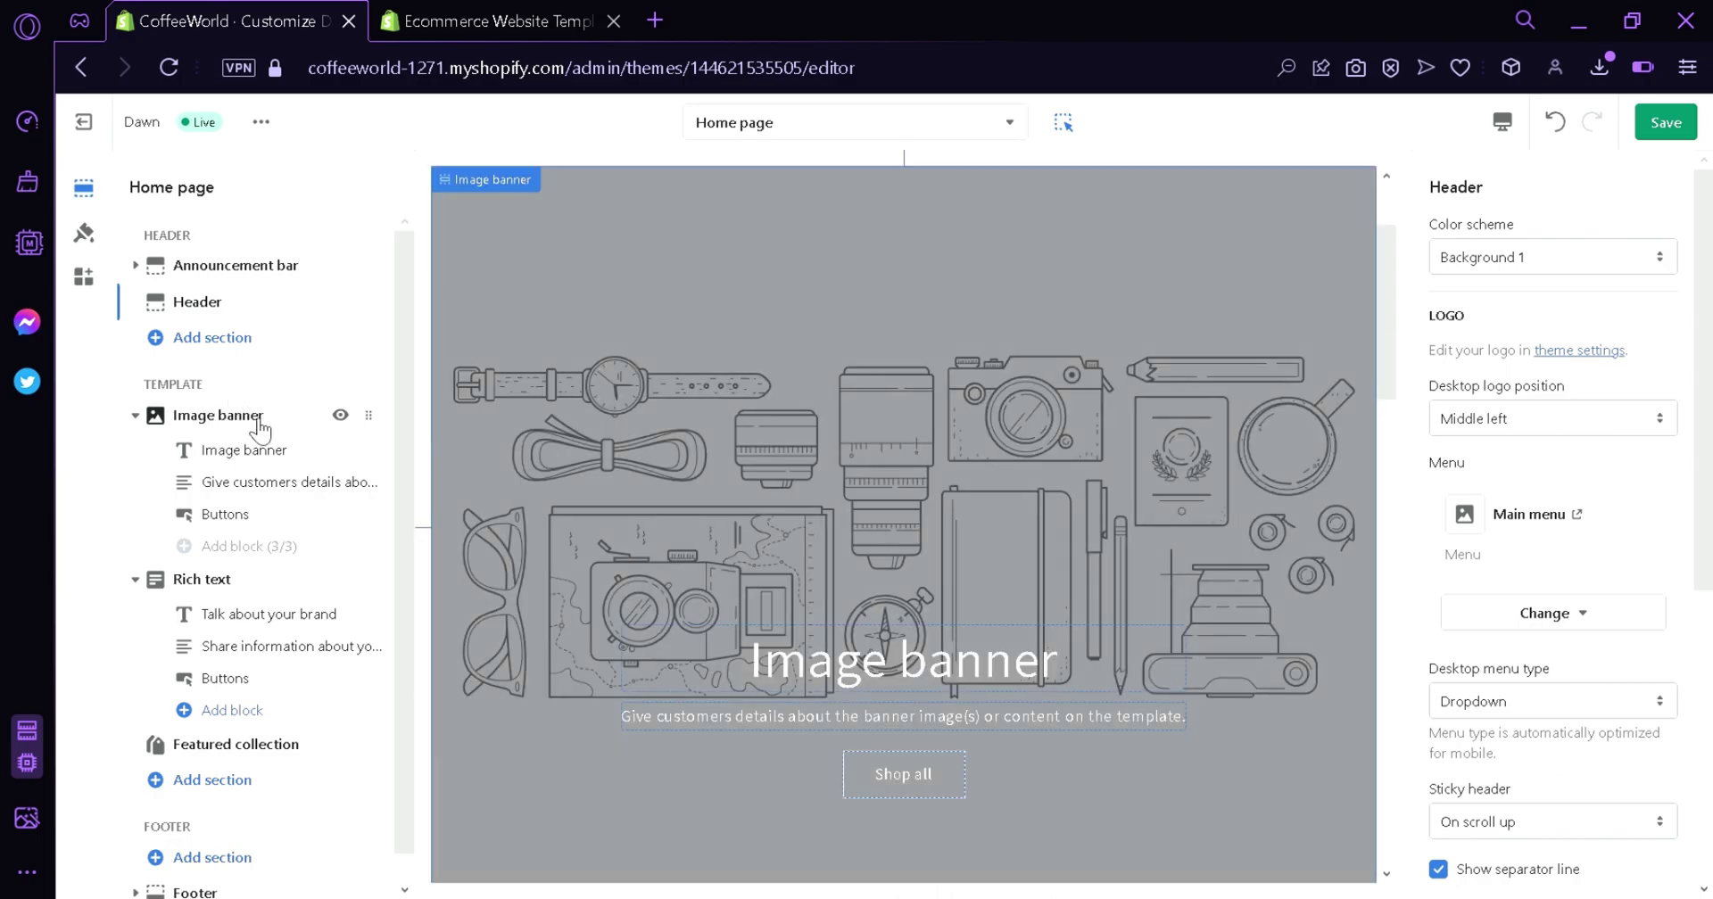
click(258, 421)
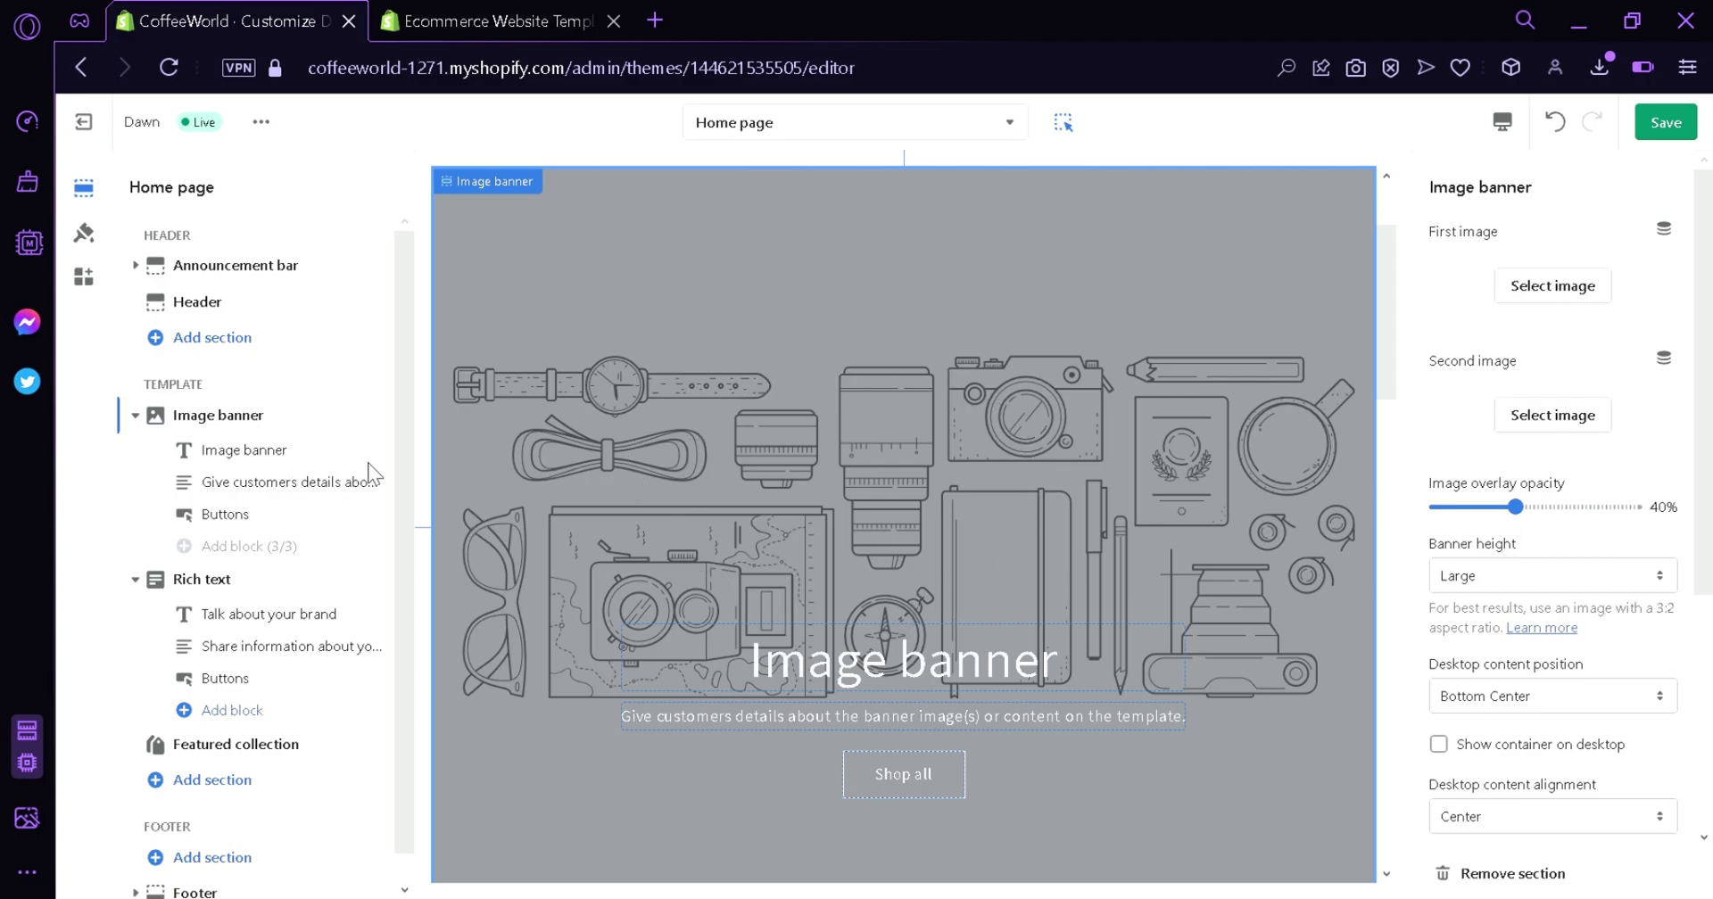
Set the banner image to the coffee picture.
click(1536, 287)
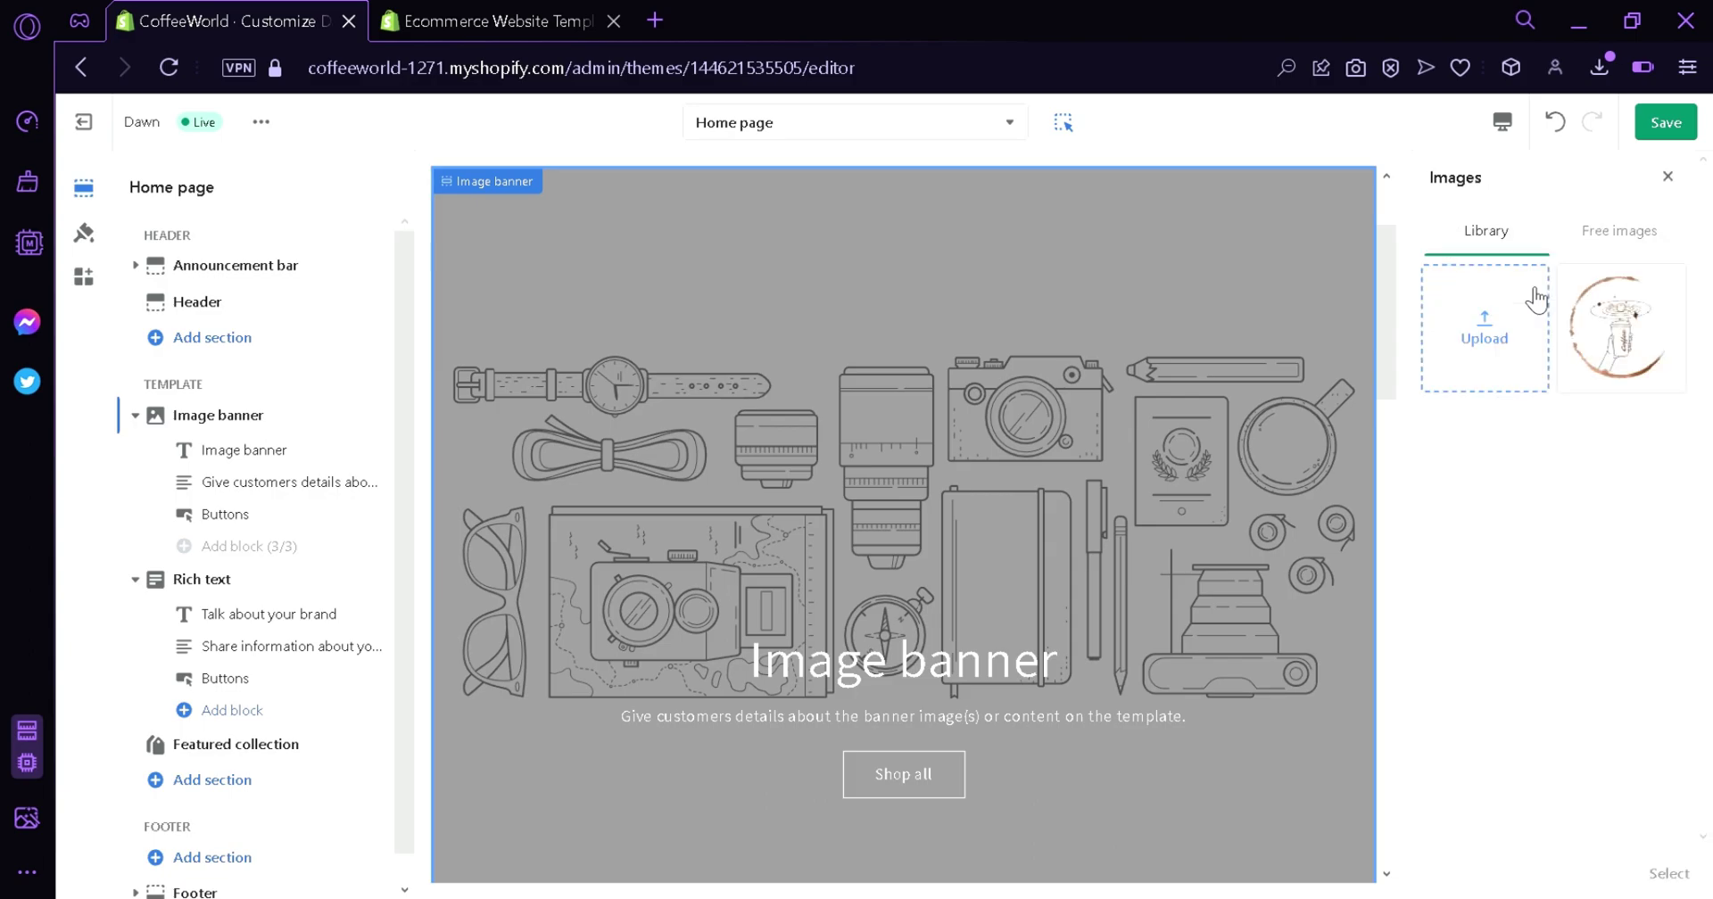
click(1638, 344)
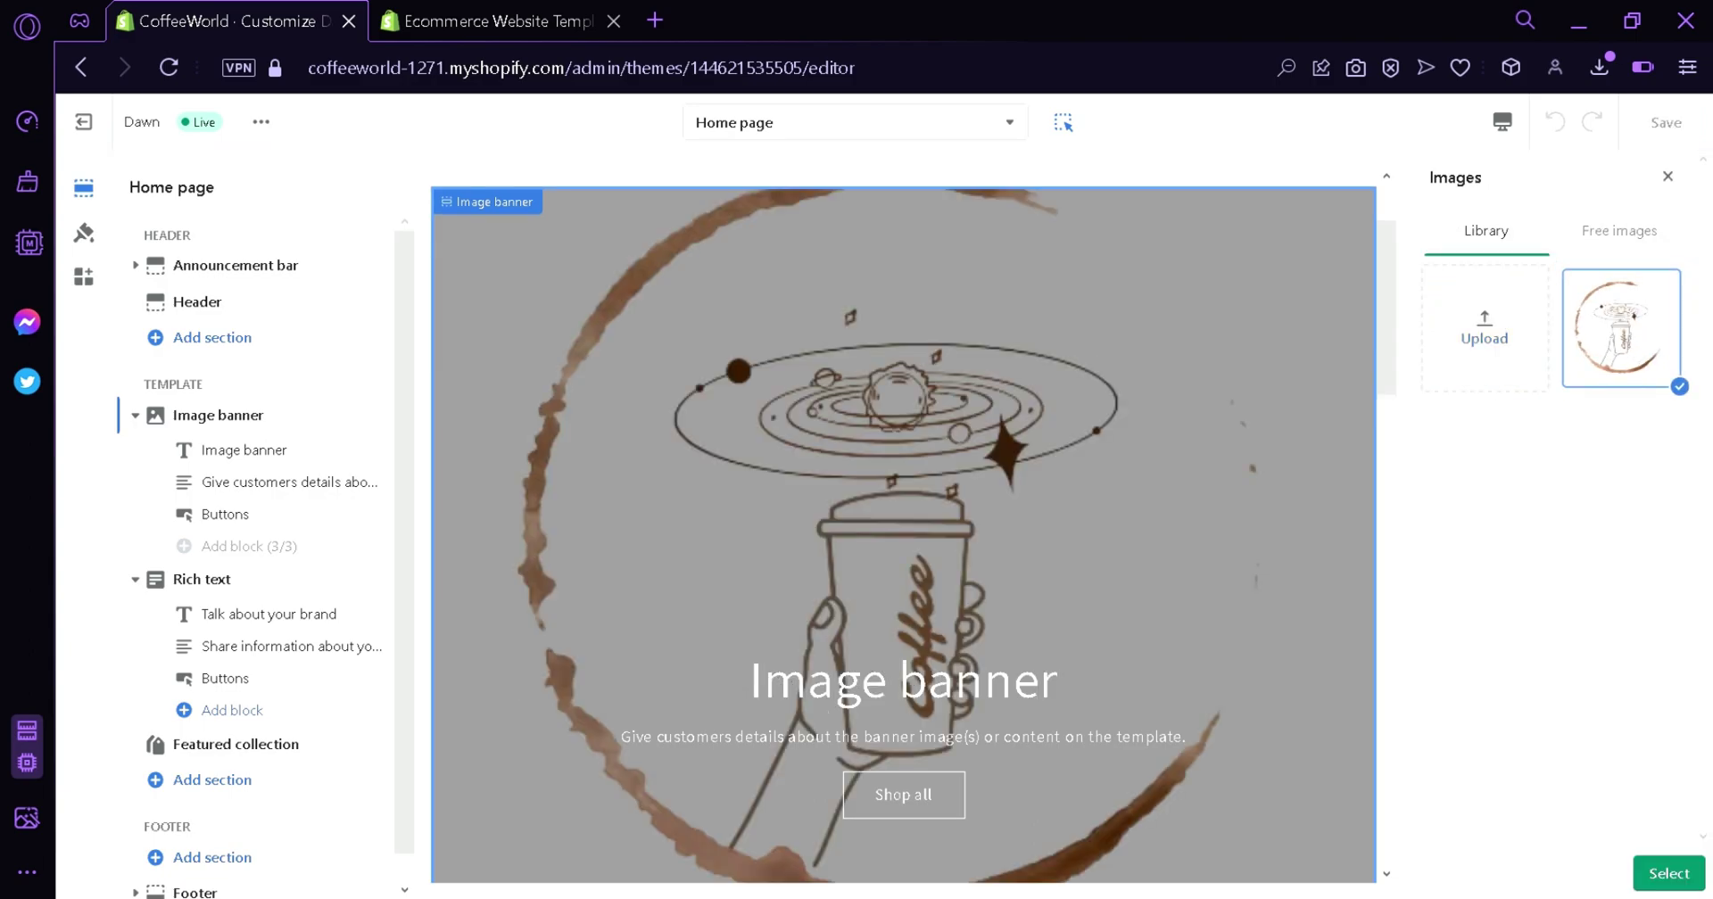
click(1668, 873)
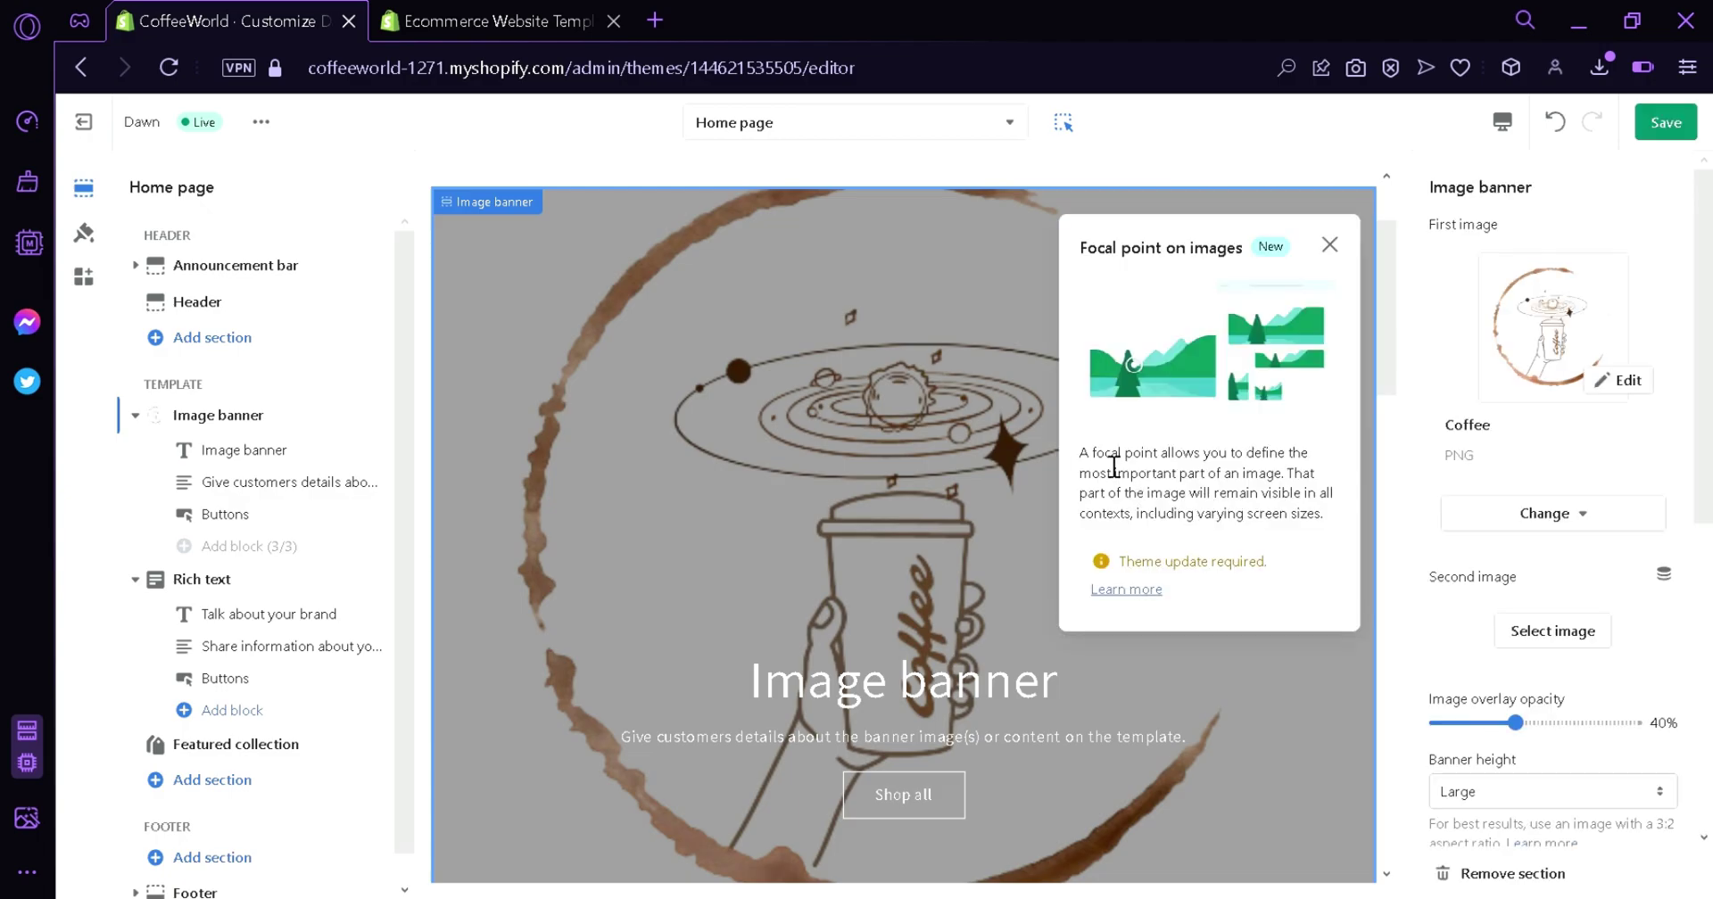
click(1329, 250)
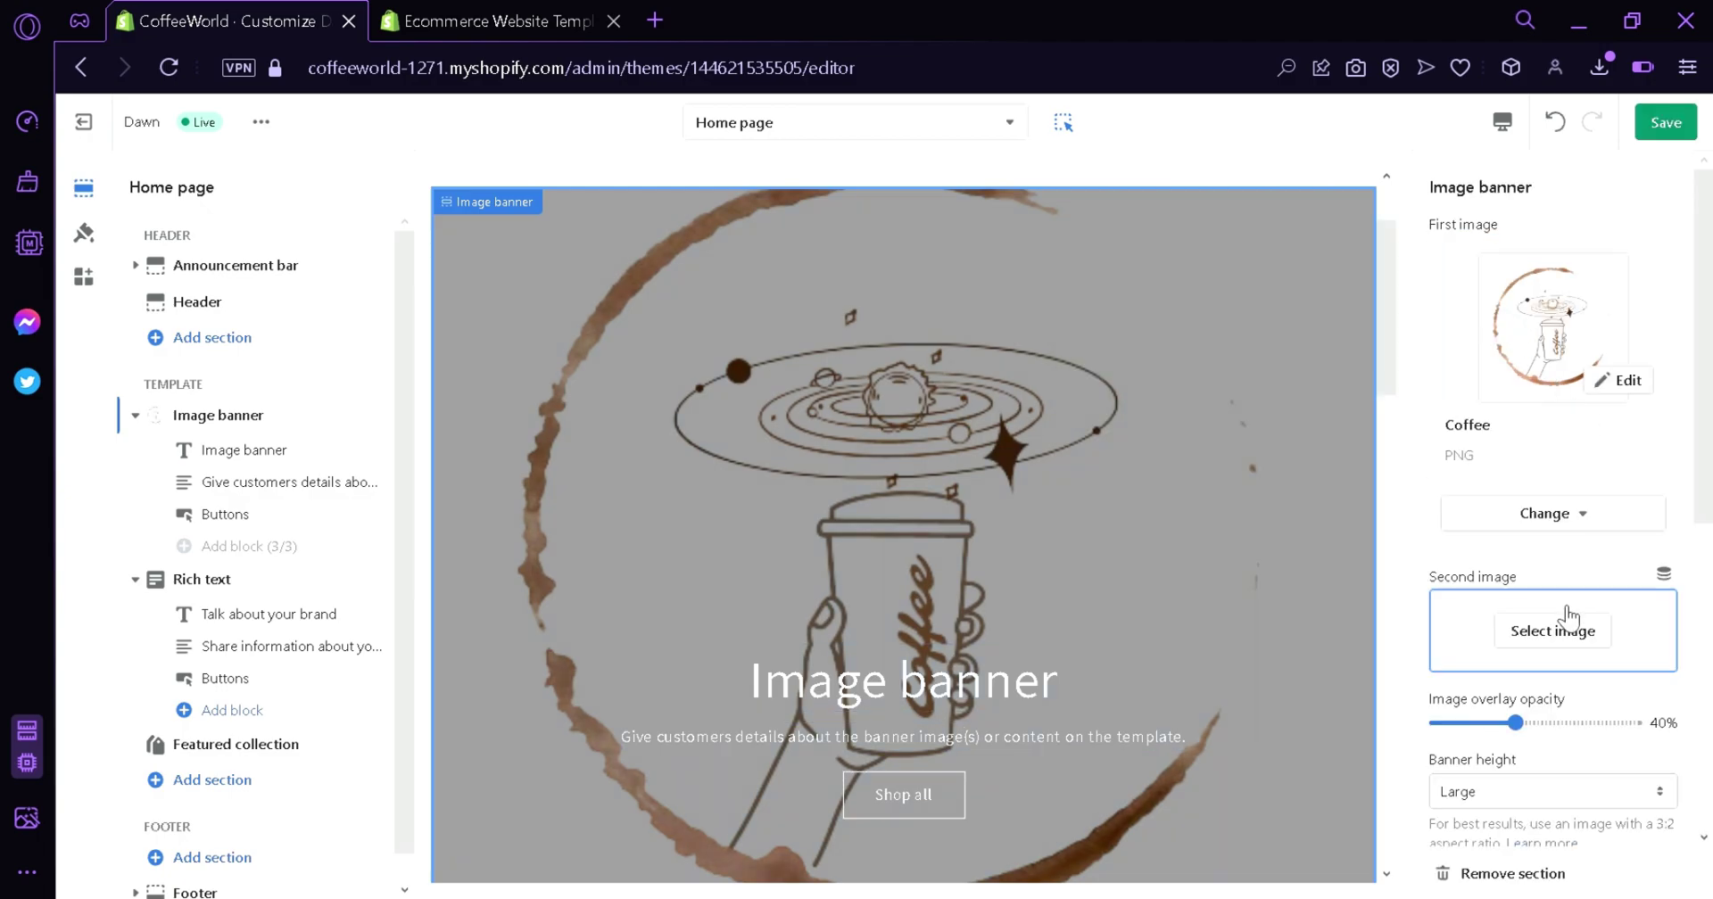
Lower the banner overlay opacity to 30% and set desktop content to bottom centre.
scroll(1699, 437, down, 2)
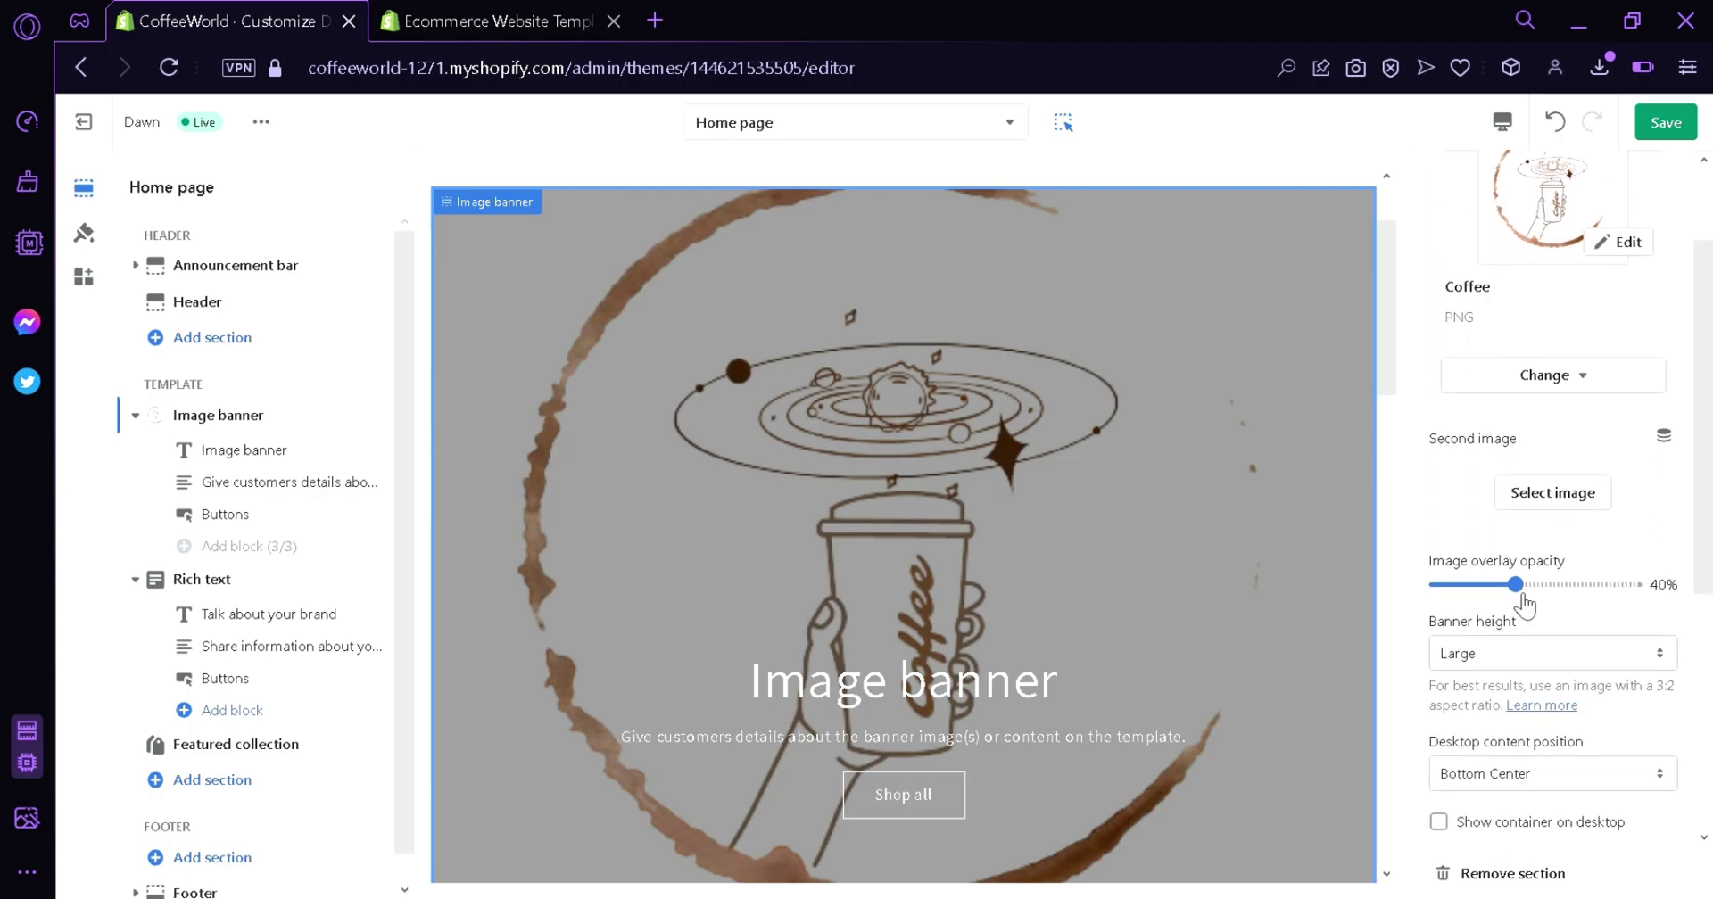
mouse_move(1521, 585)
mouse_down()
mouse_move(1602, 605)
mouse_move(1606, 587)
mouse_move(1422, 598)
mouse_move(1496, 585)
mouse_up()
scroll(1707, 535, down, 2)
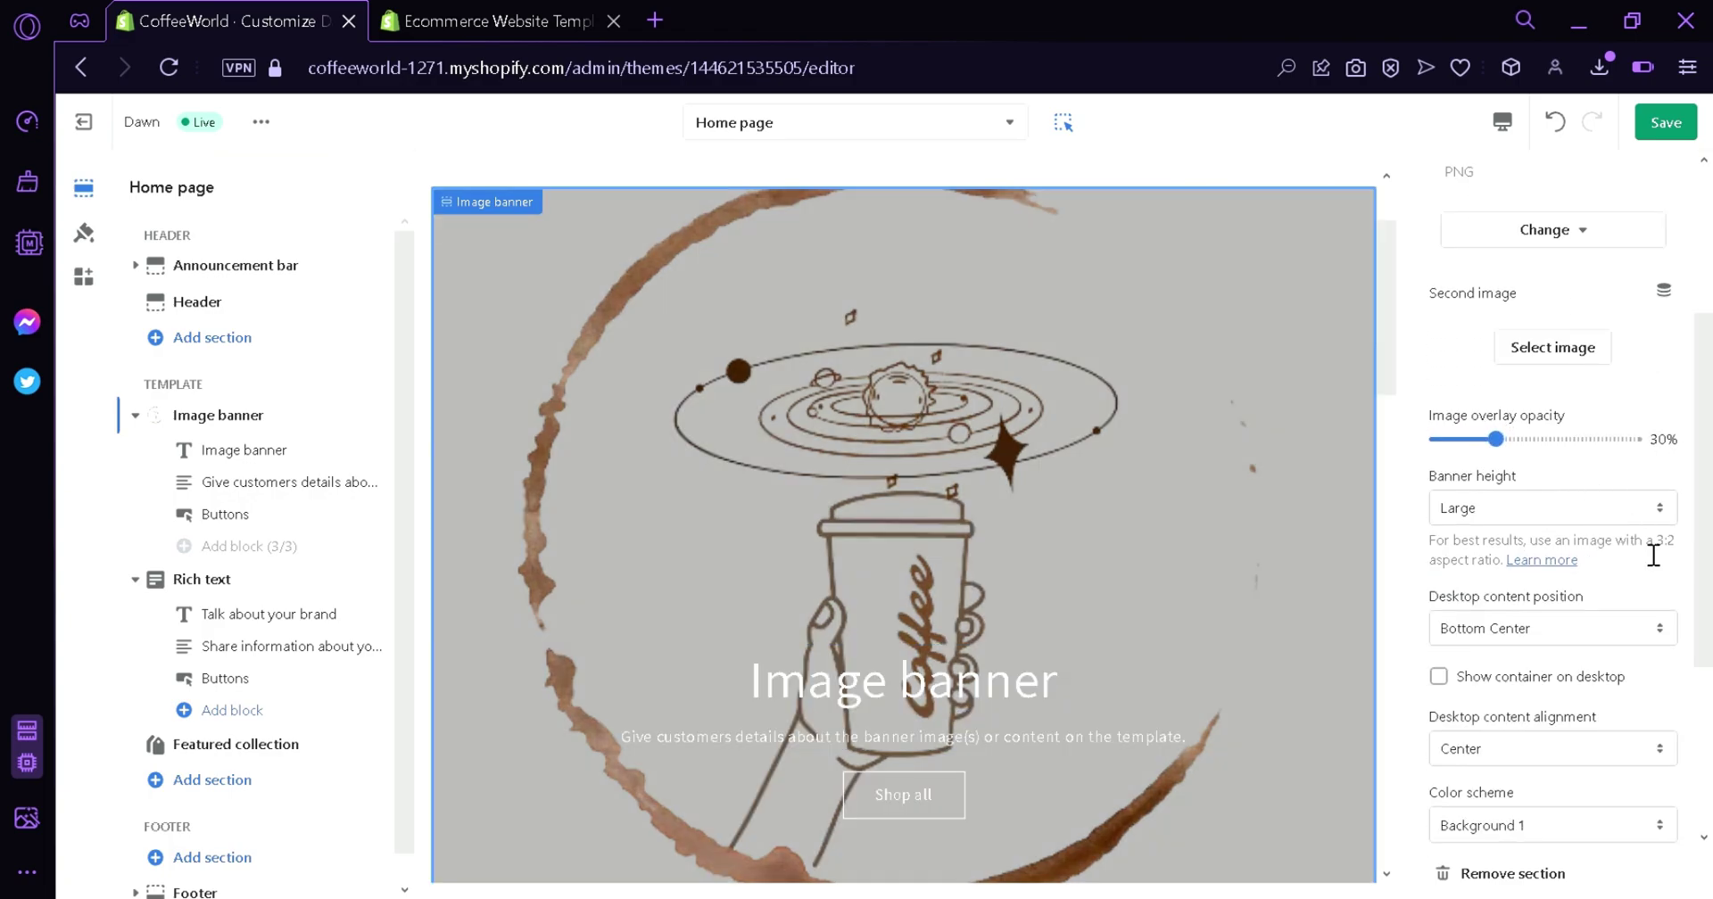
scroll(1653, 555, down, 2)
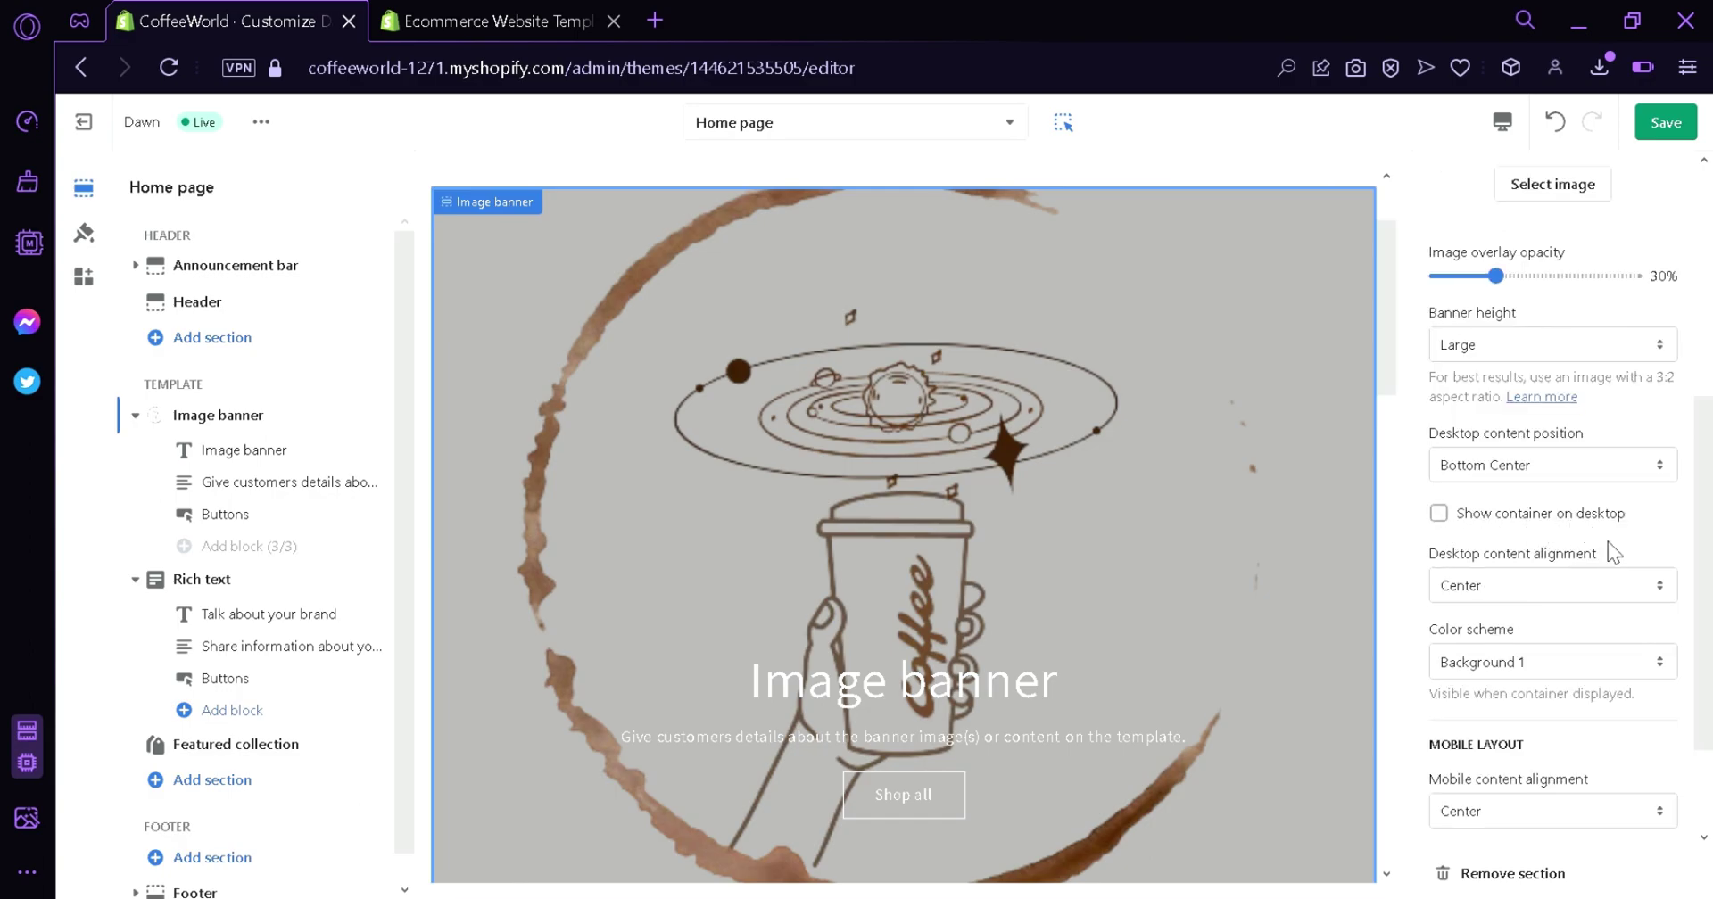
click(1634, 573)
scroll(1703, 625, down, 2)
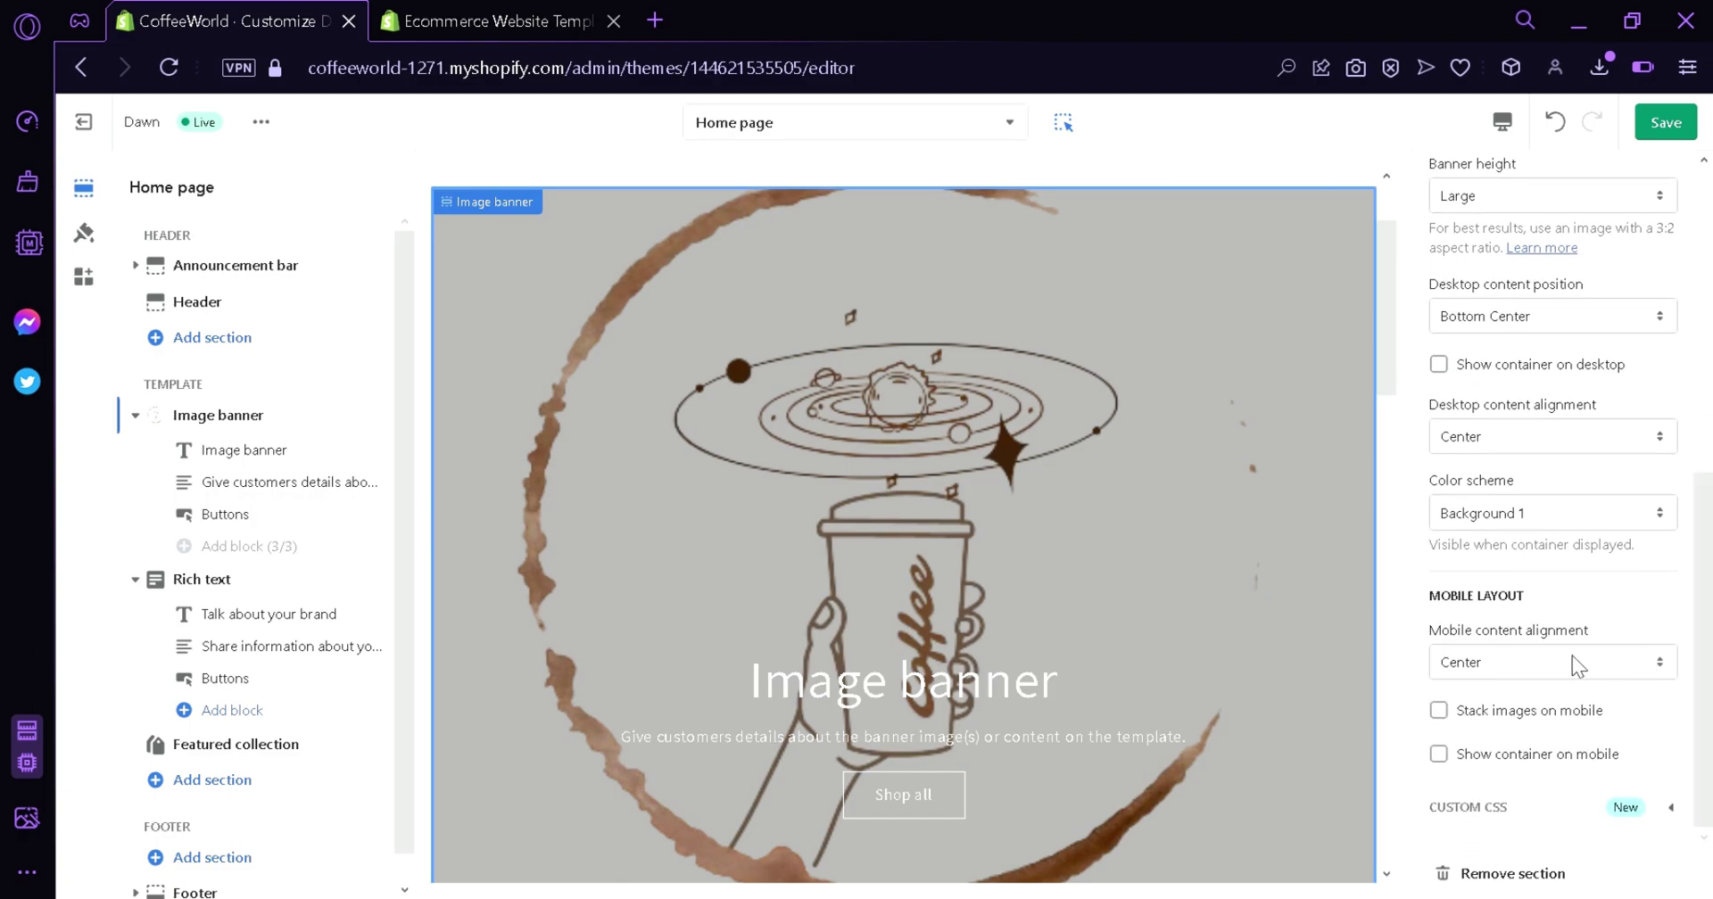
scroll(1692, 624, up, 4)
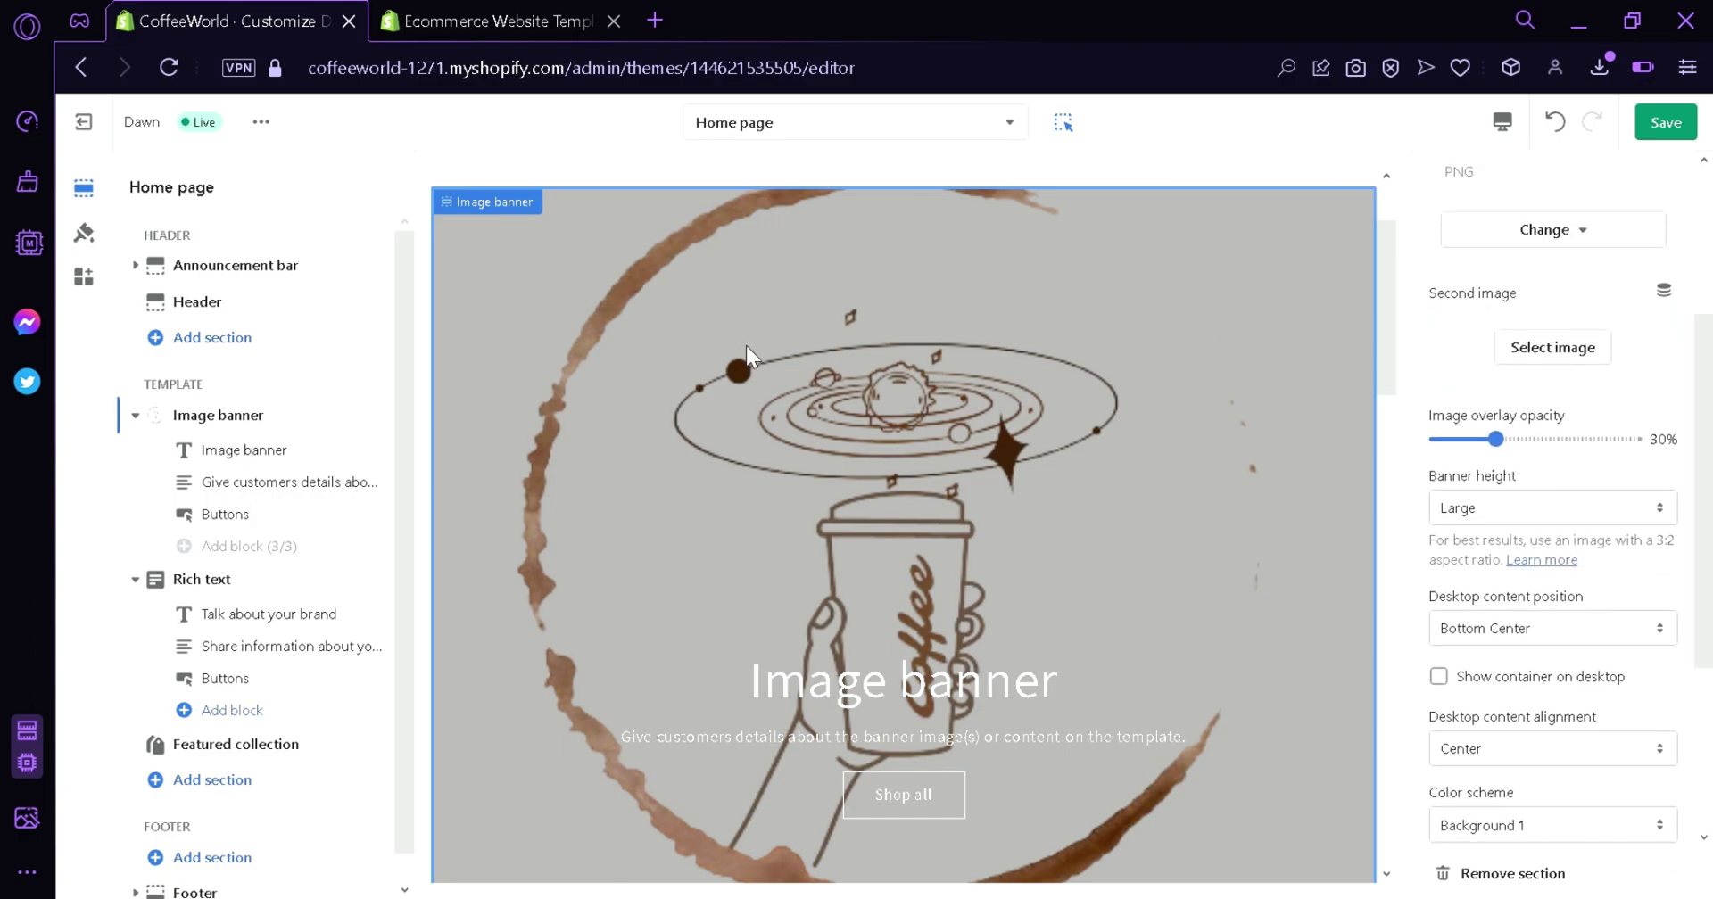
Change the banner heading text to 'CoffeeWorld'.
click(306, 459)
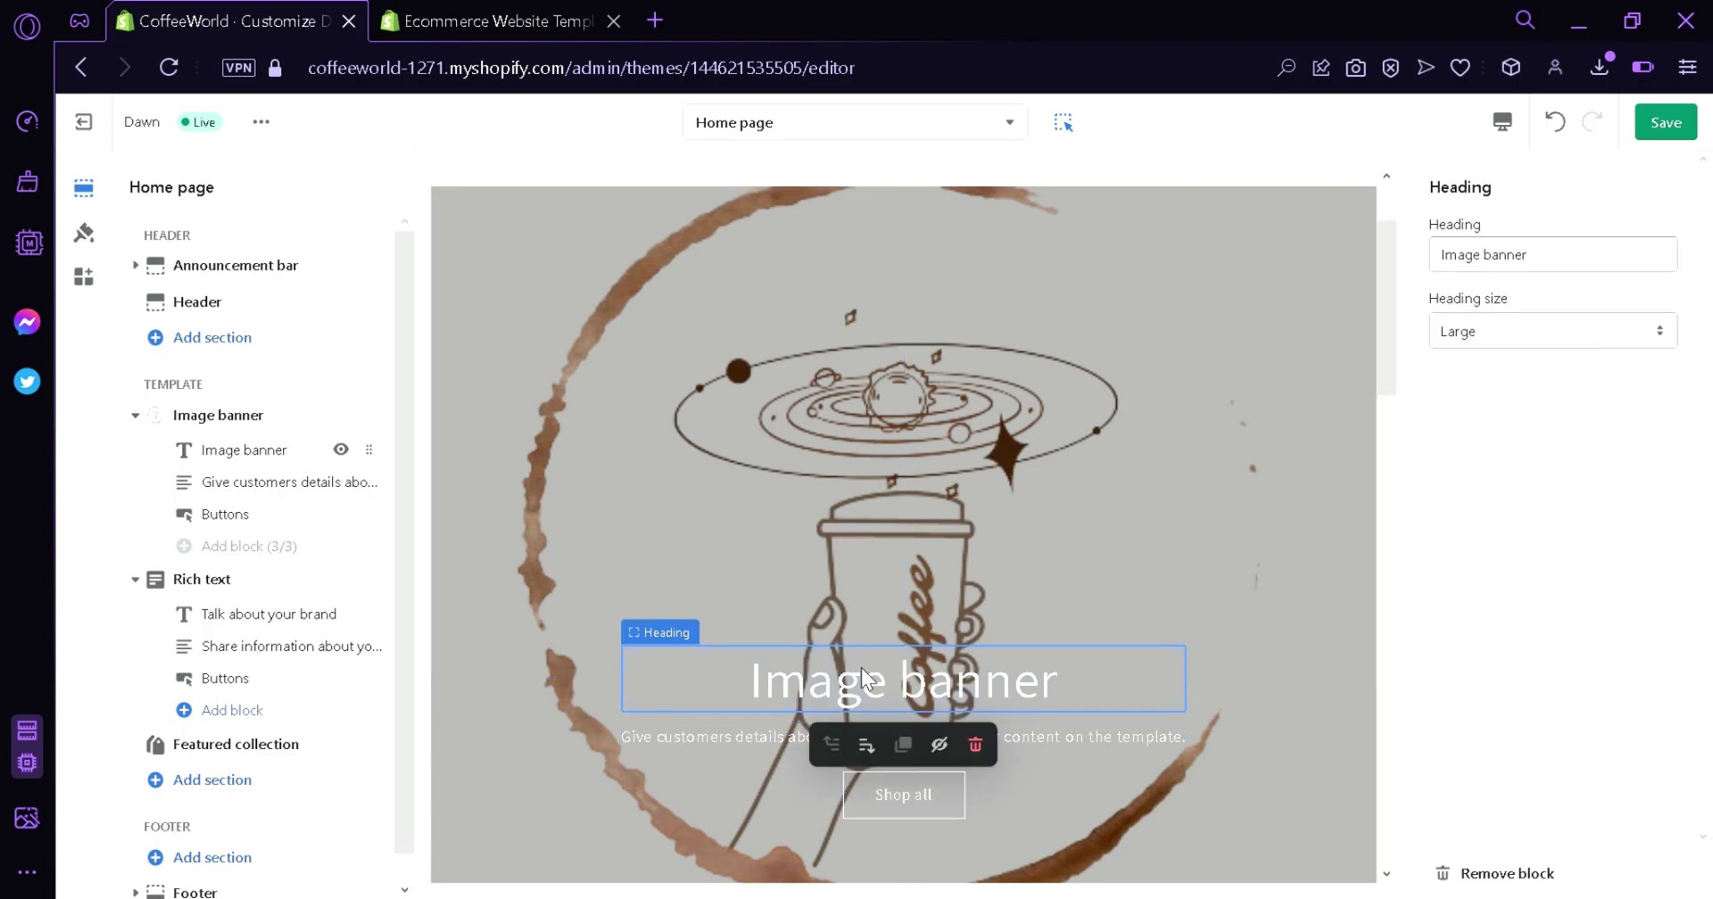
drag(1566, 267, 1410, 275)
text(Co)
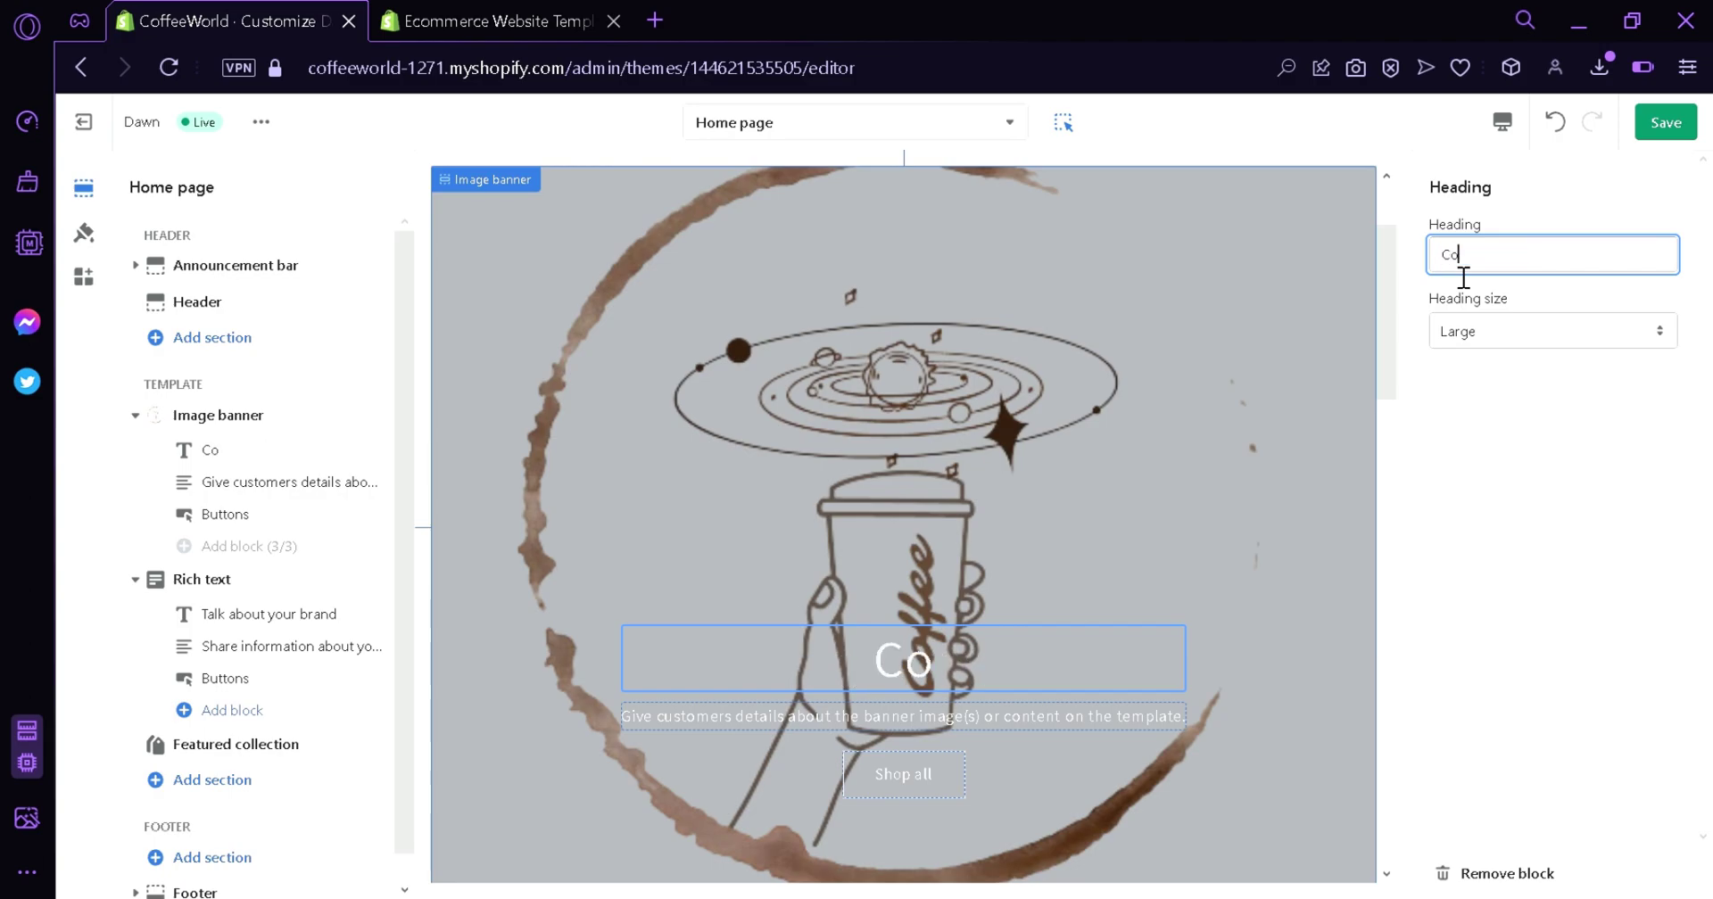
text(ffeeWorld)
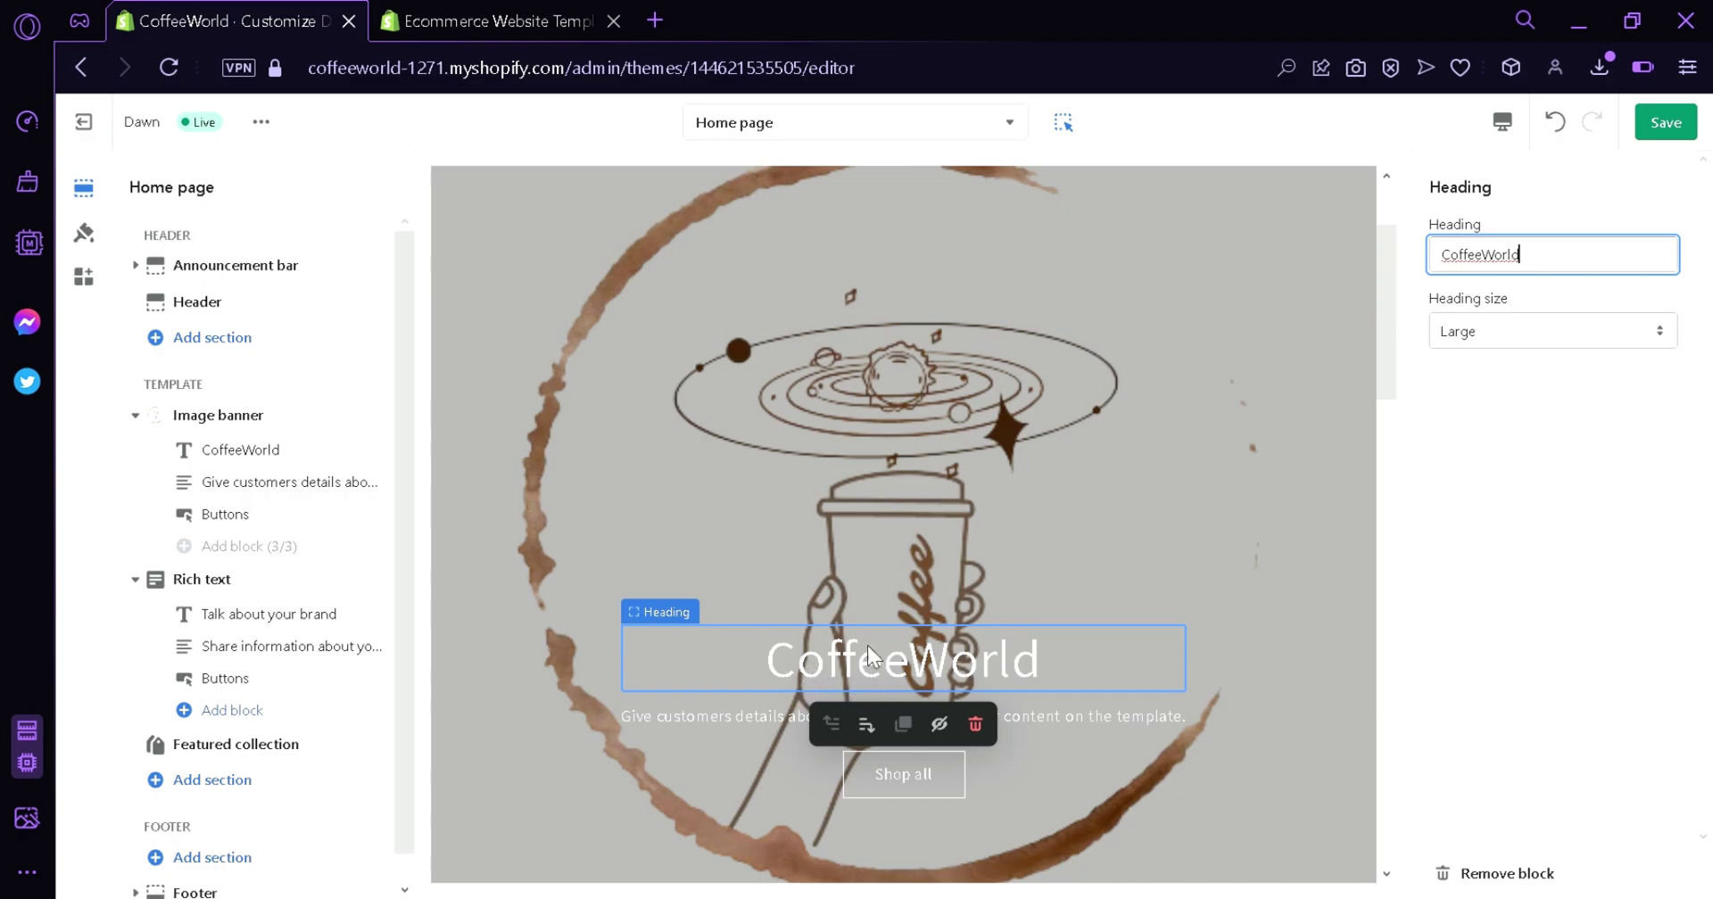
click(1347, 339)
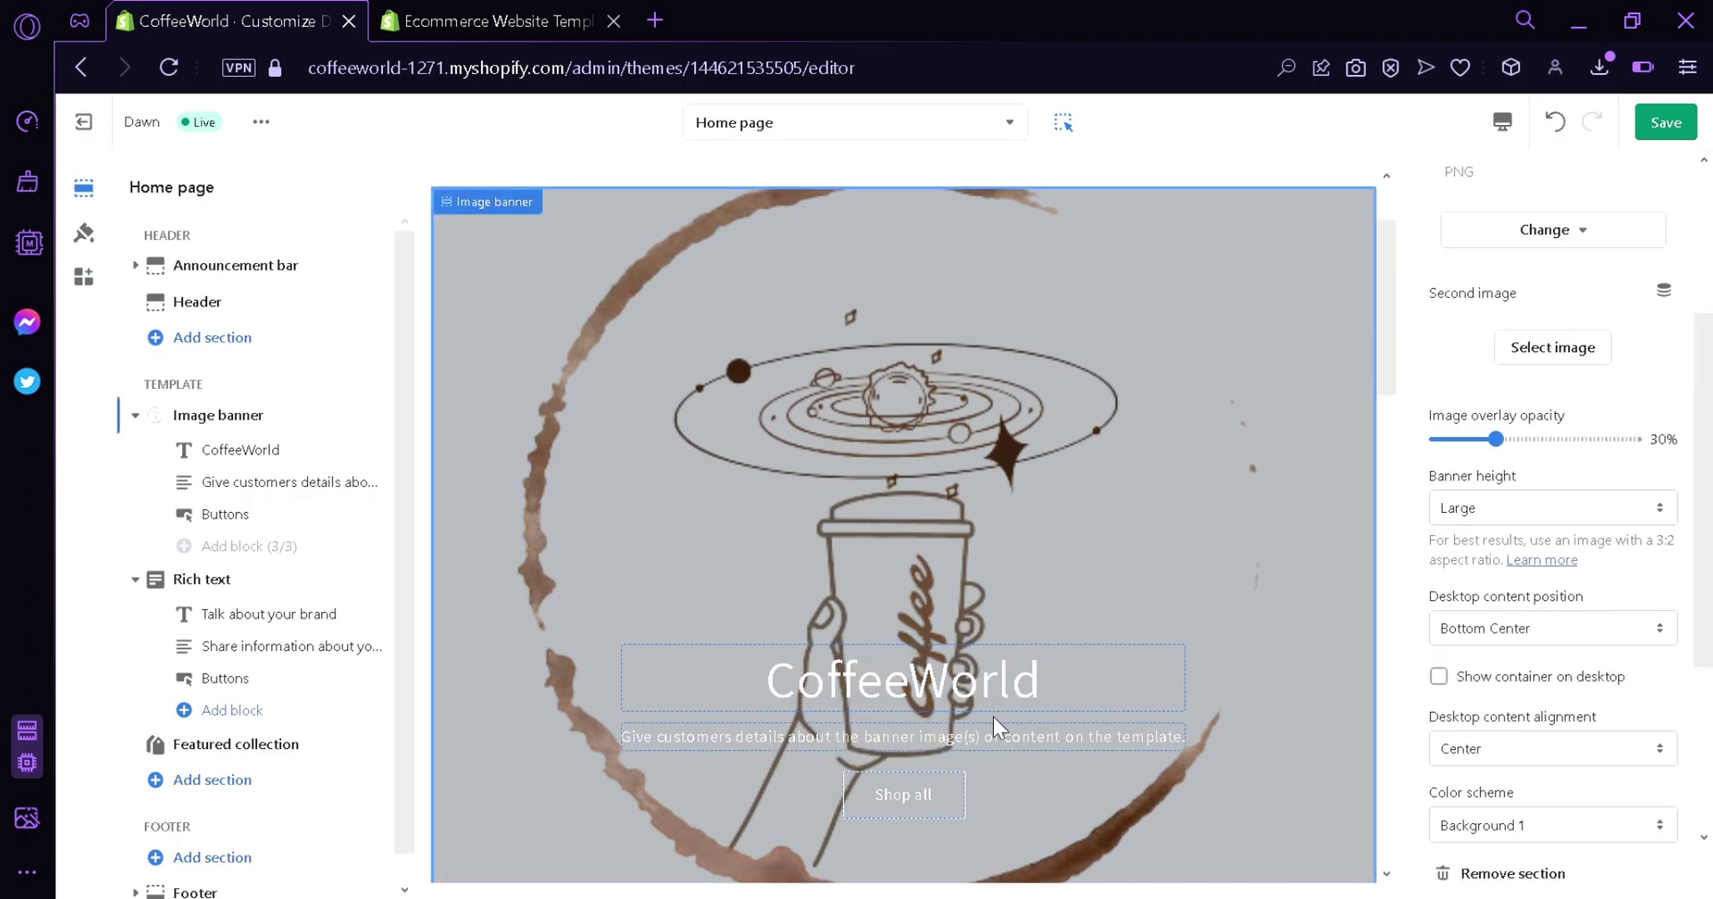
Replace the description with 'Drink coffee for an active daily life' in Body style.
double_click(1024, 730)
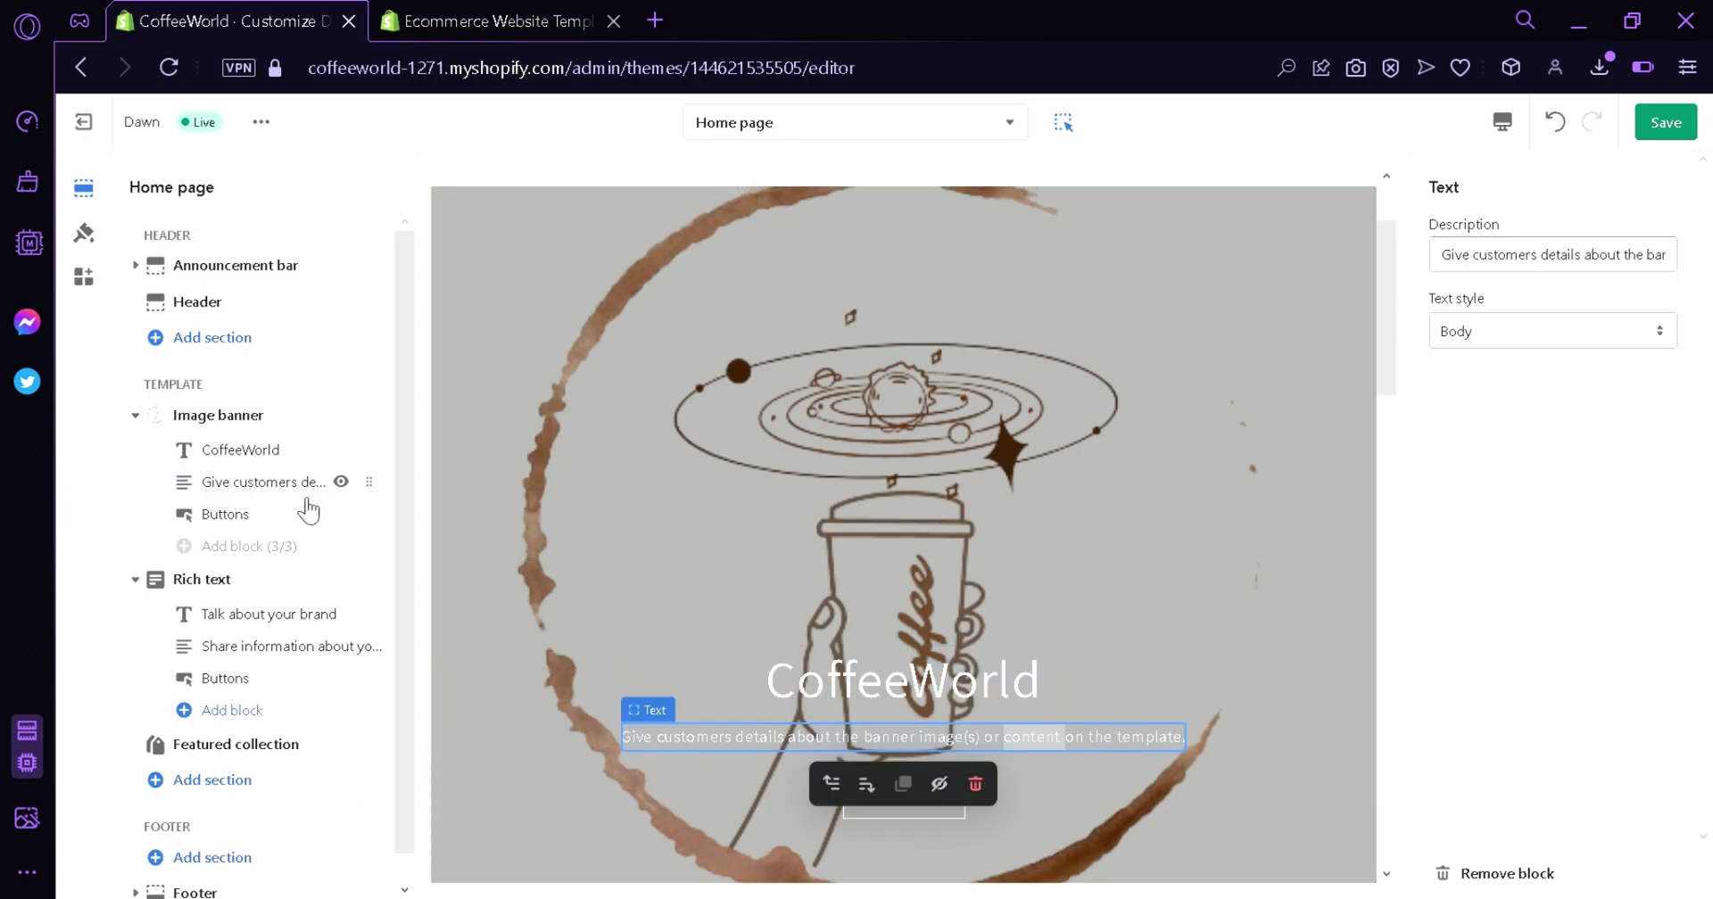
click(1507, 255)
key(ctrl+a)
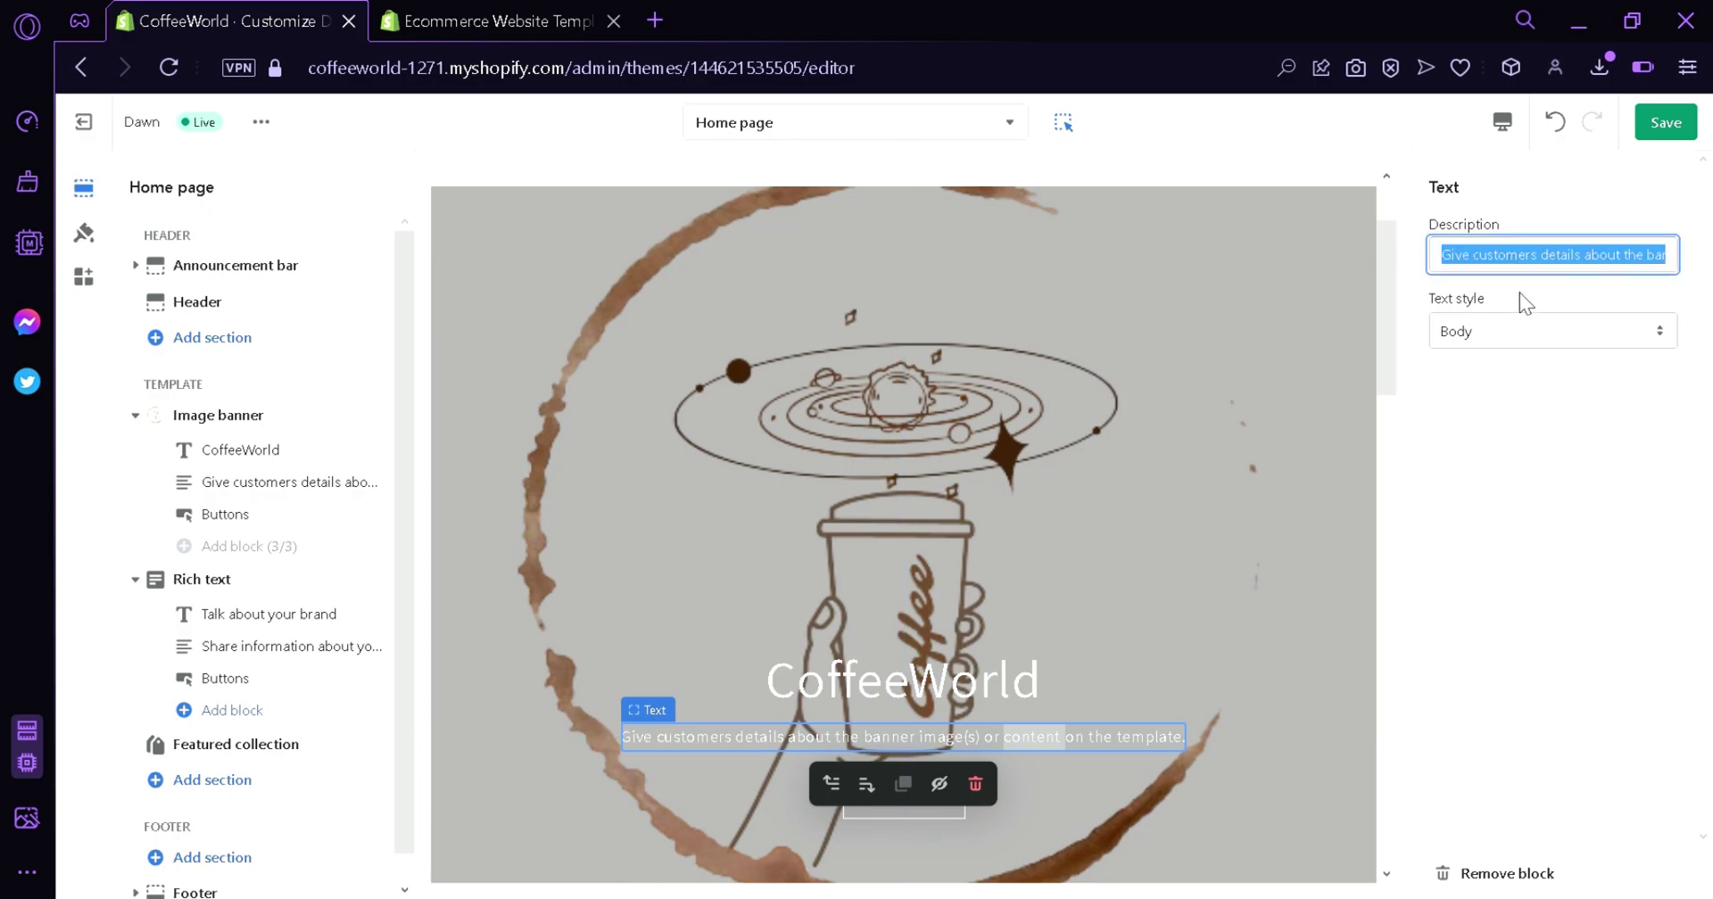
text(Drink coffee for a)
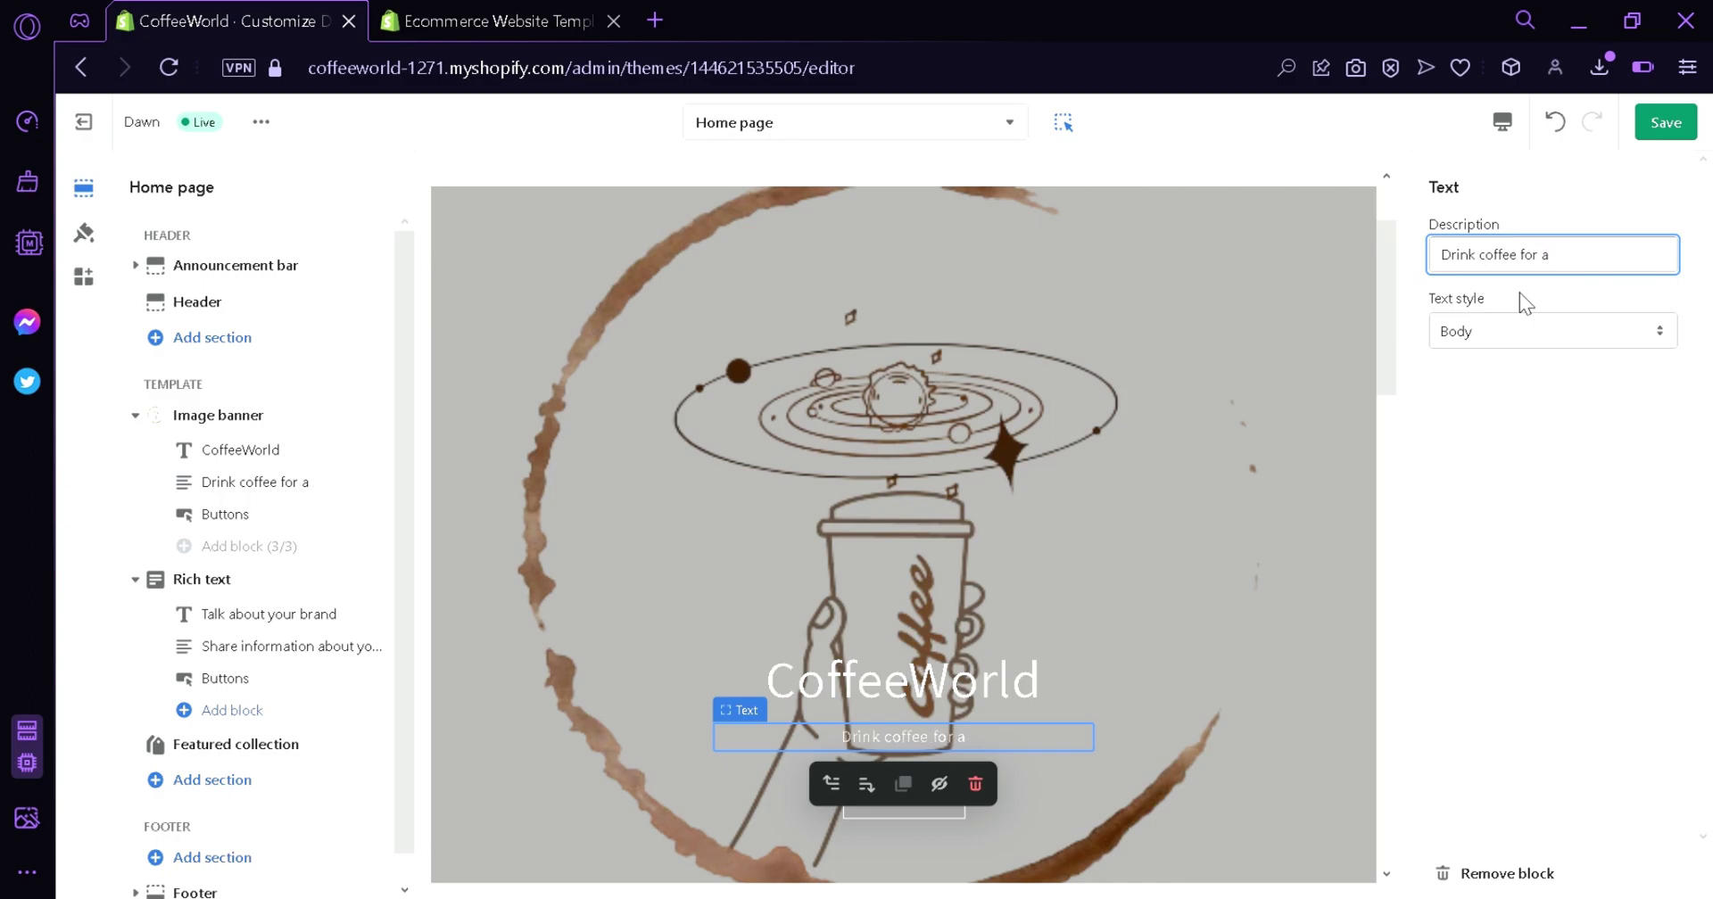
text(n active daily life)
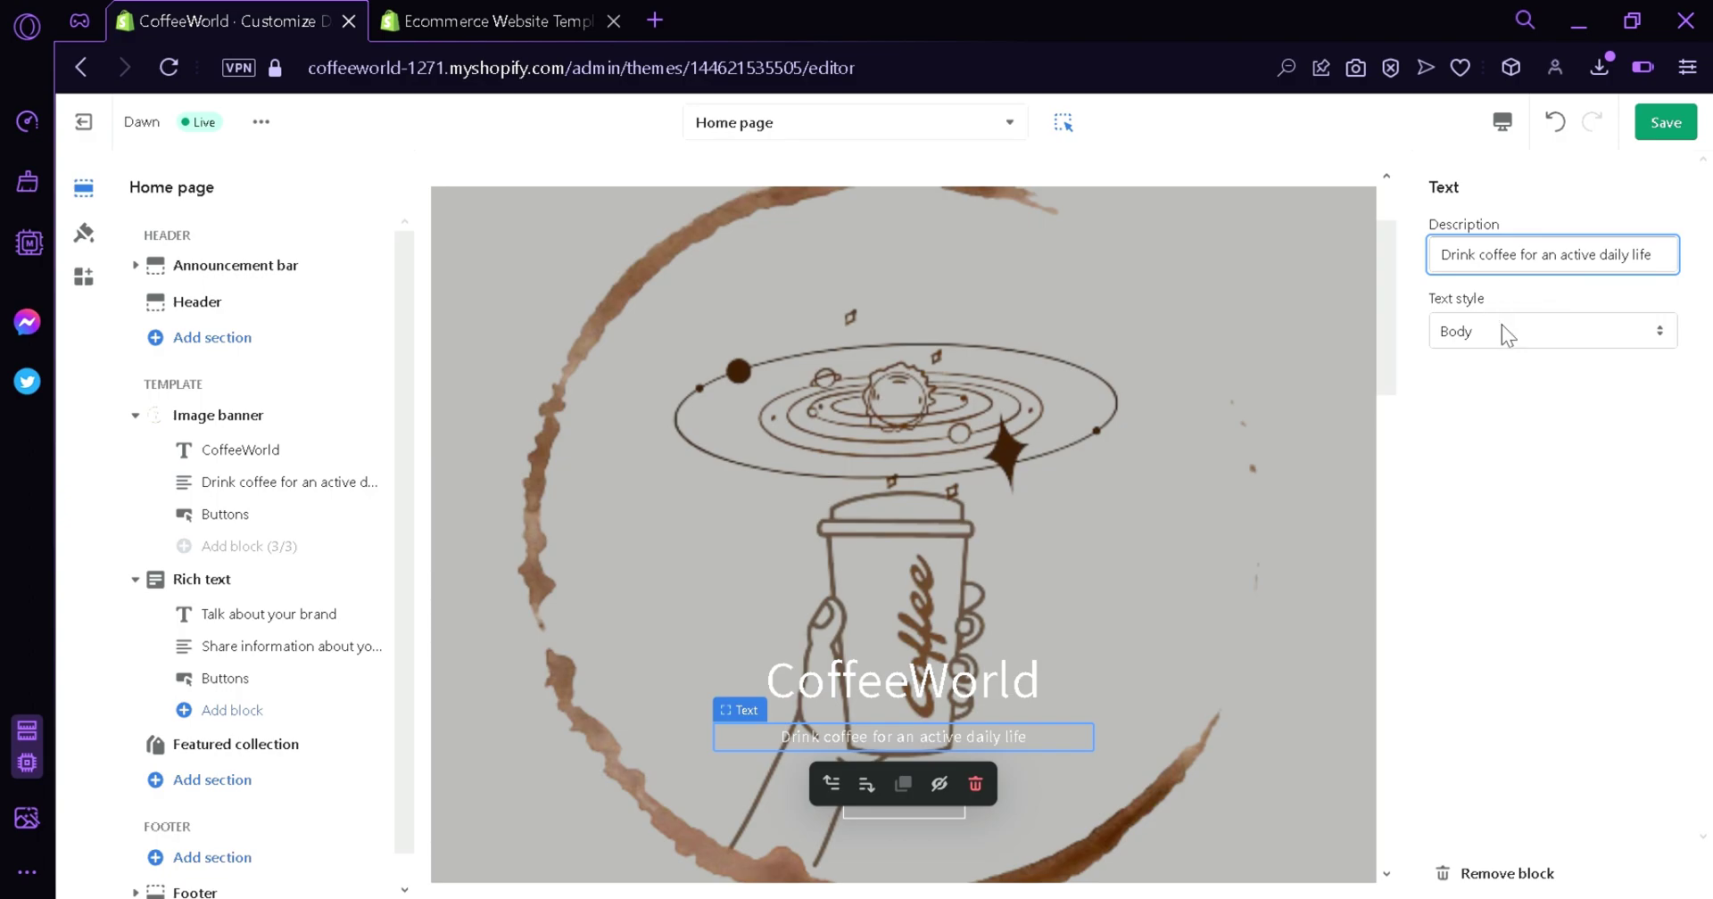
click(1502, 326)
click(1499, 373)
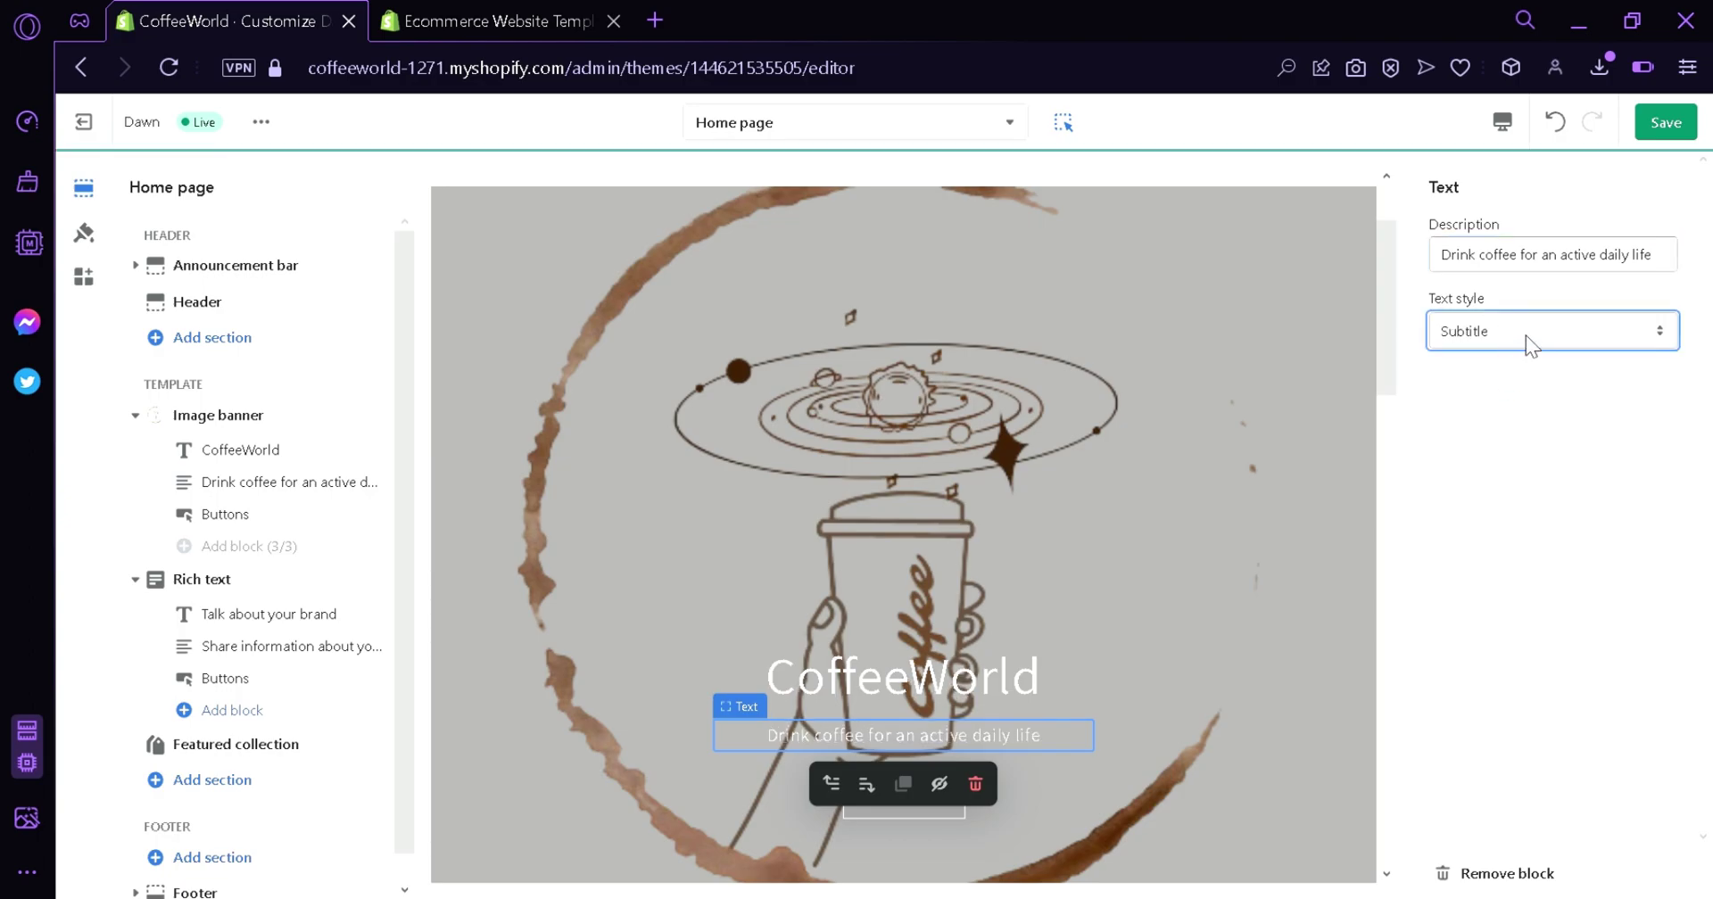
click(1525, 335)
click(1512, 388)
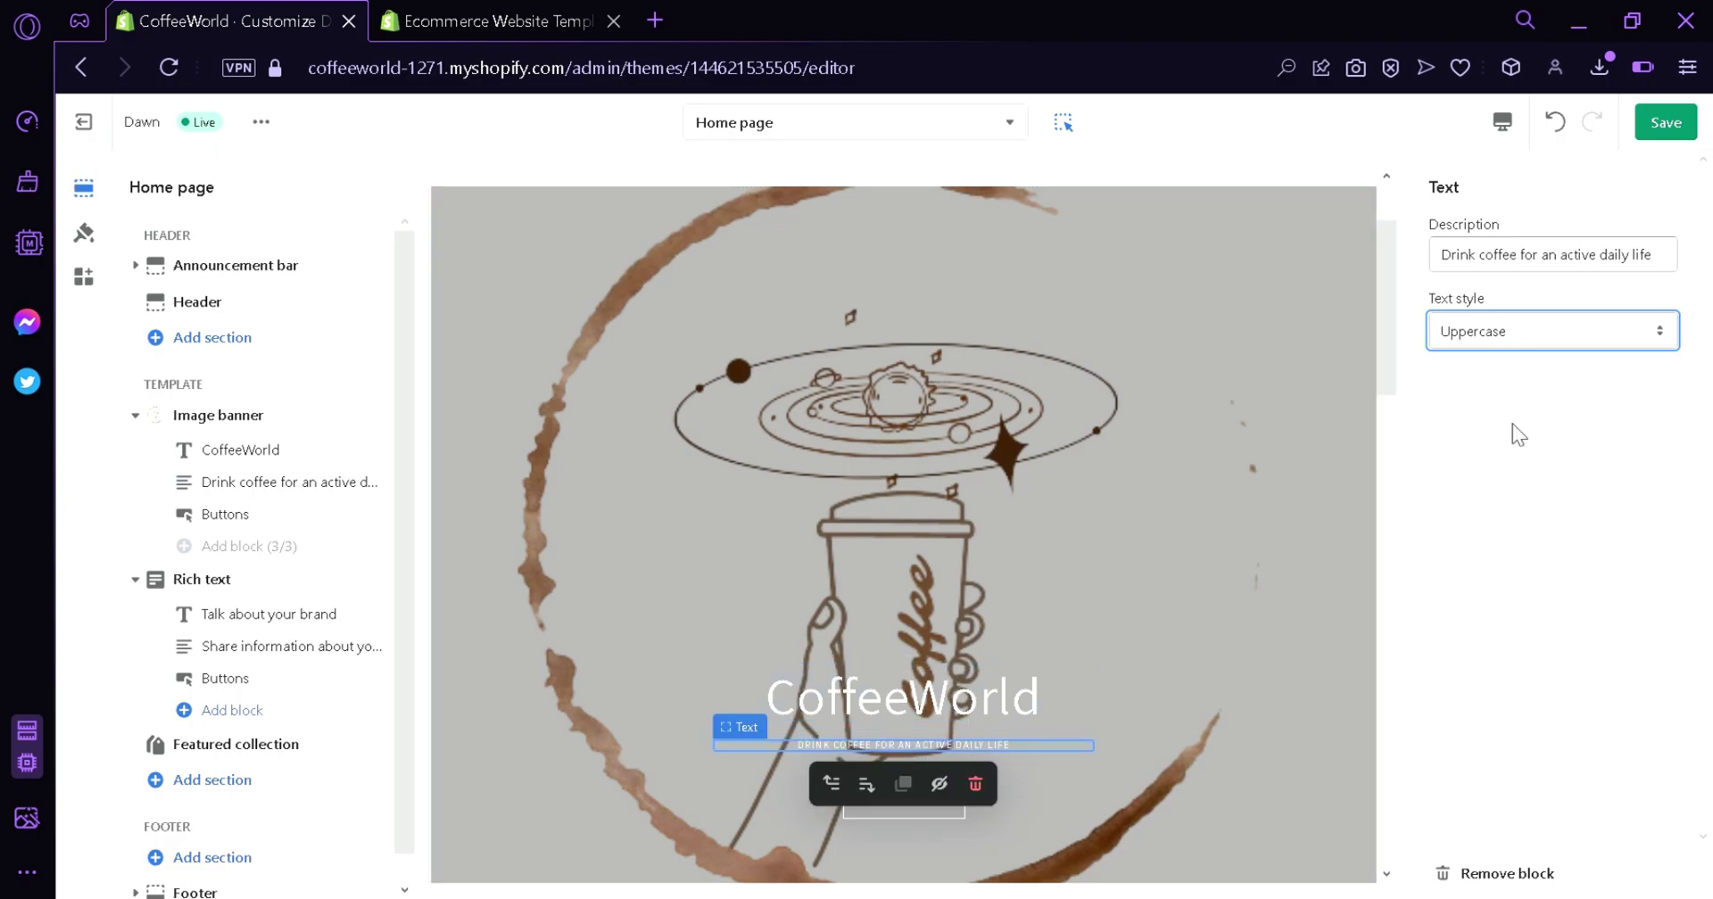
click(1563, 360)
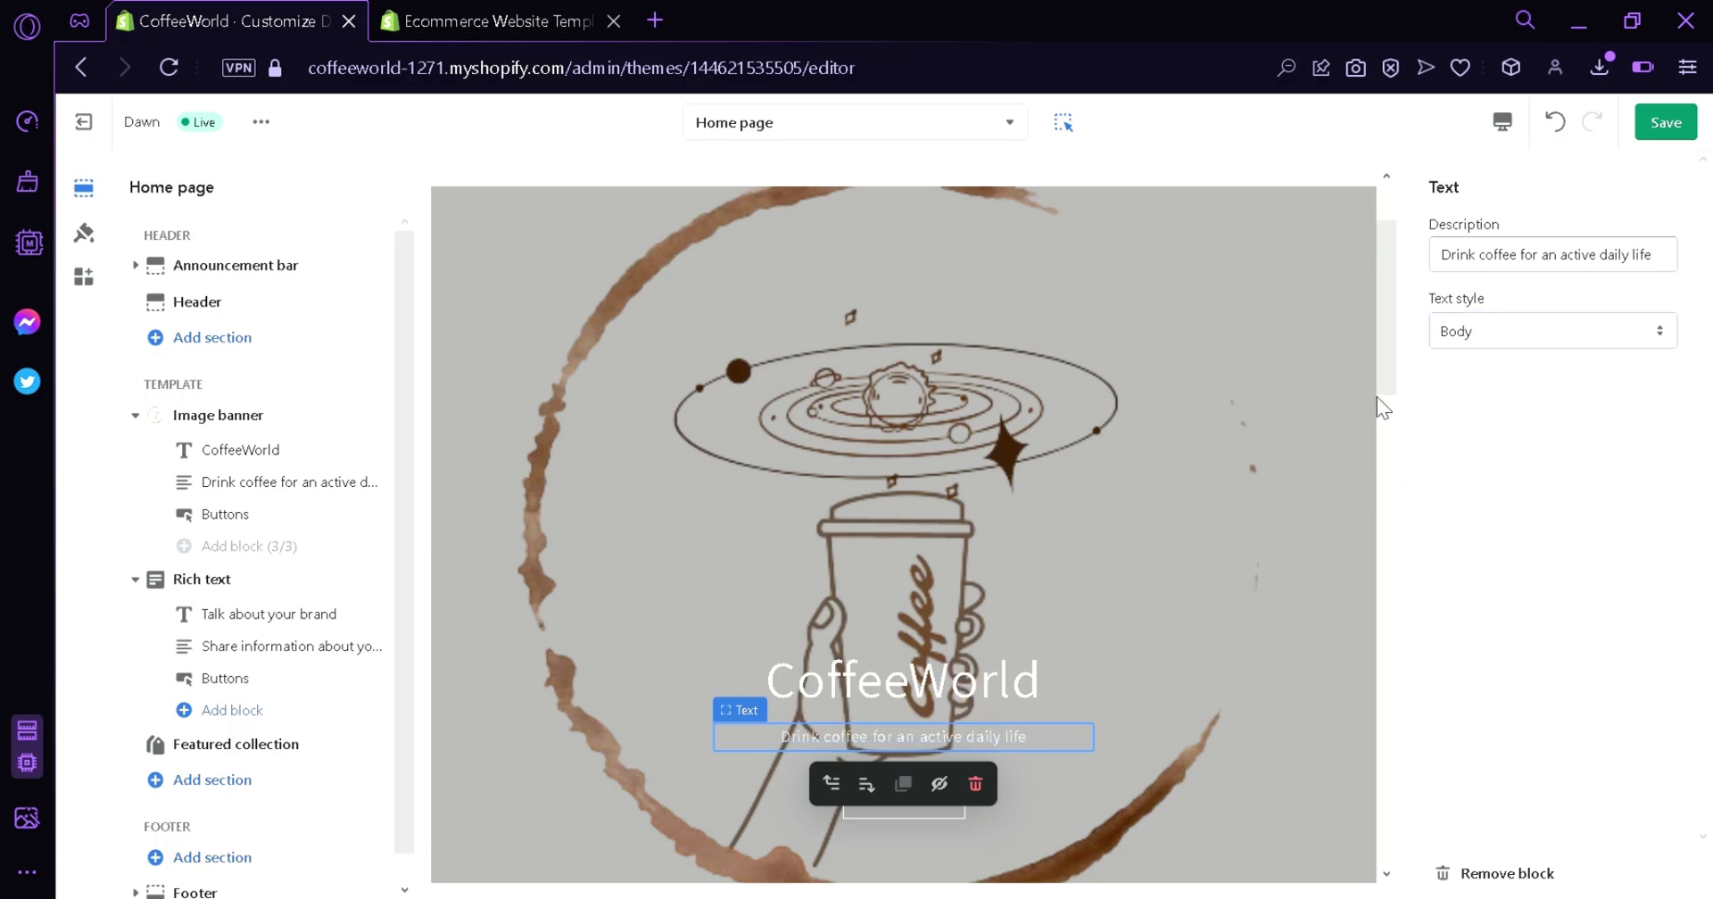
scroll(1374, 361, down, 1)
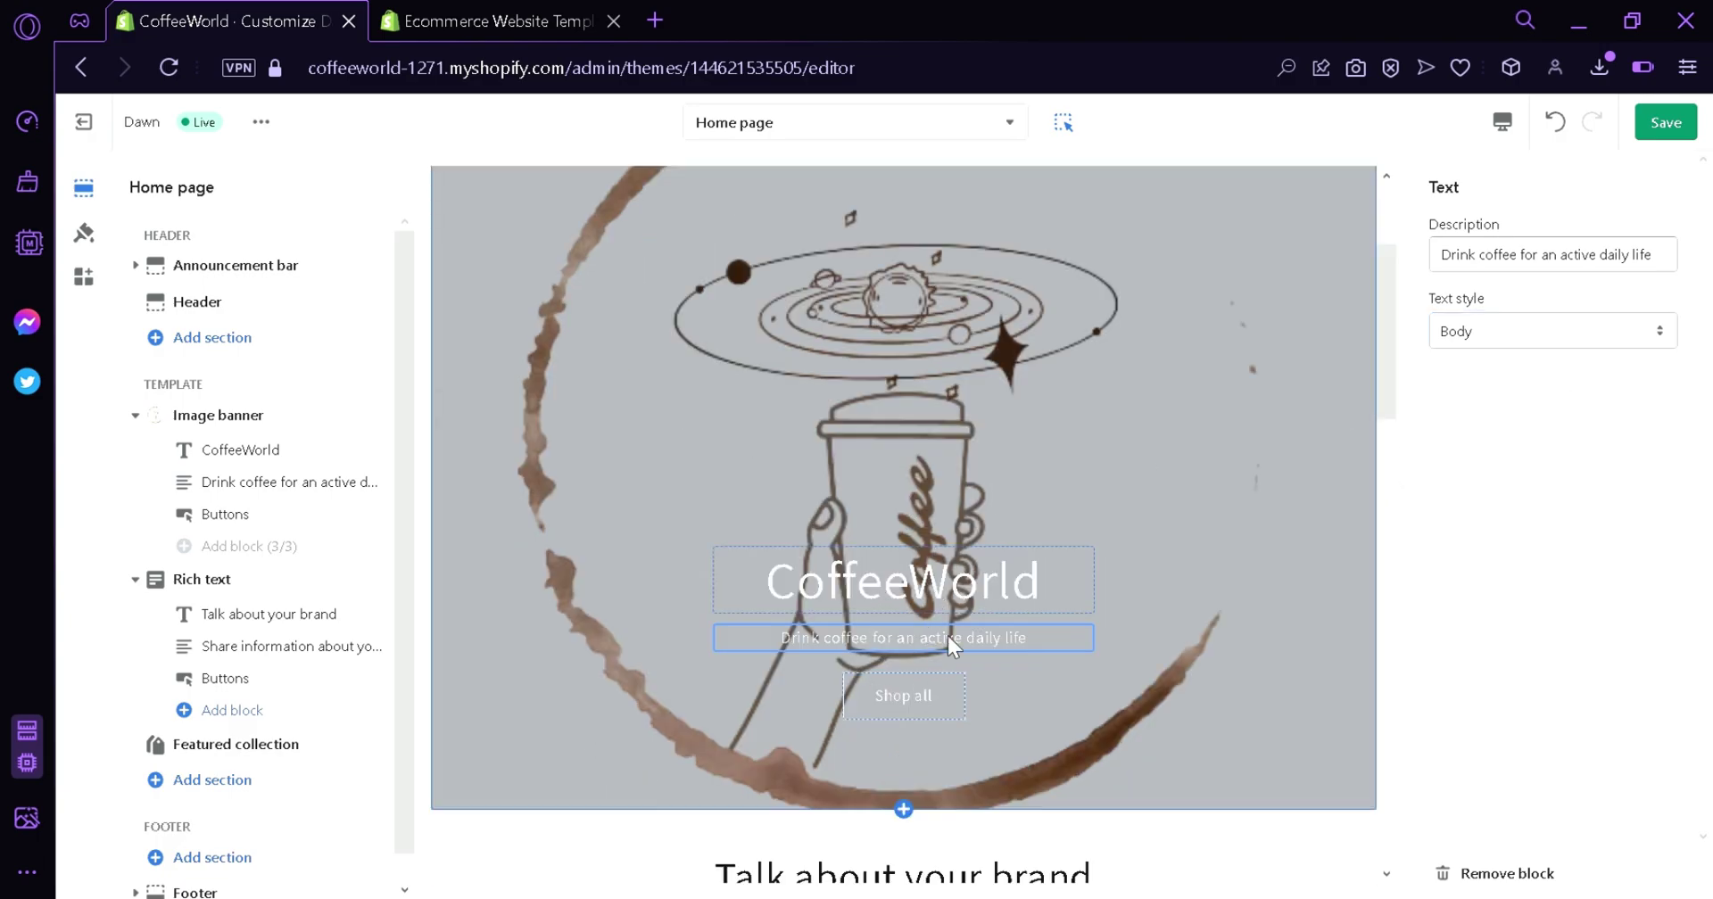
Relabel the banner's Shop all button as 'Products'.
click(262, 516)
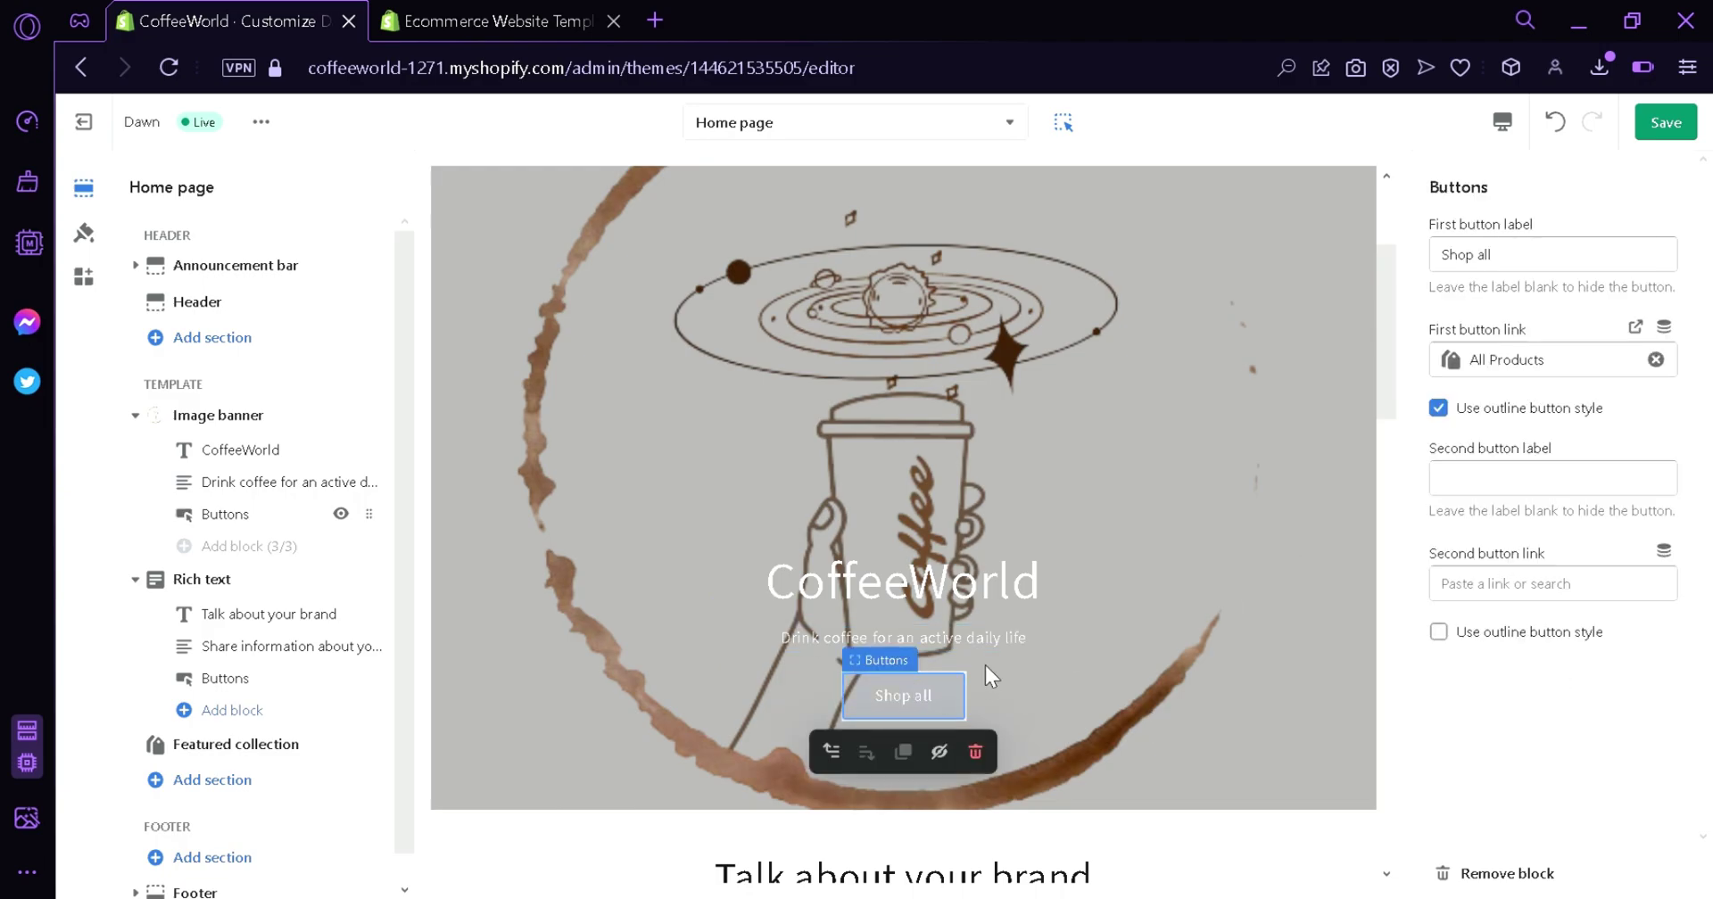
triple_click(1521, 270)
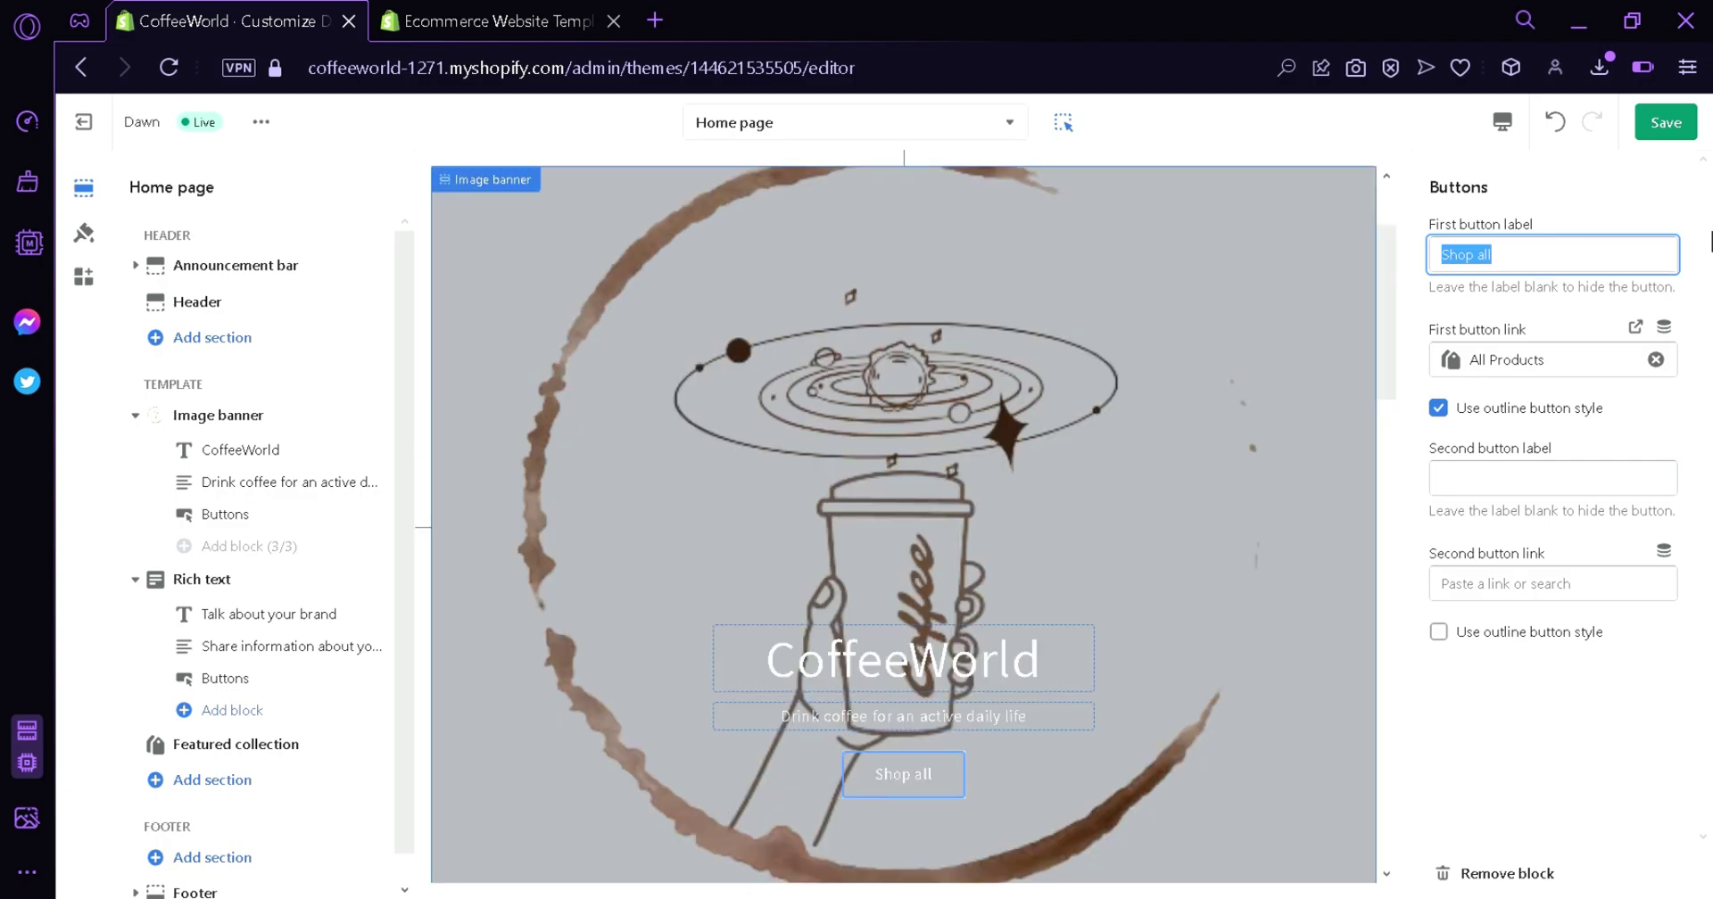
text(Products)
click(1540, 747)
click(917, 778)
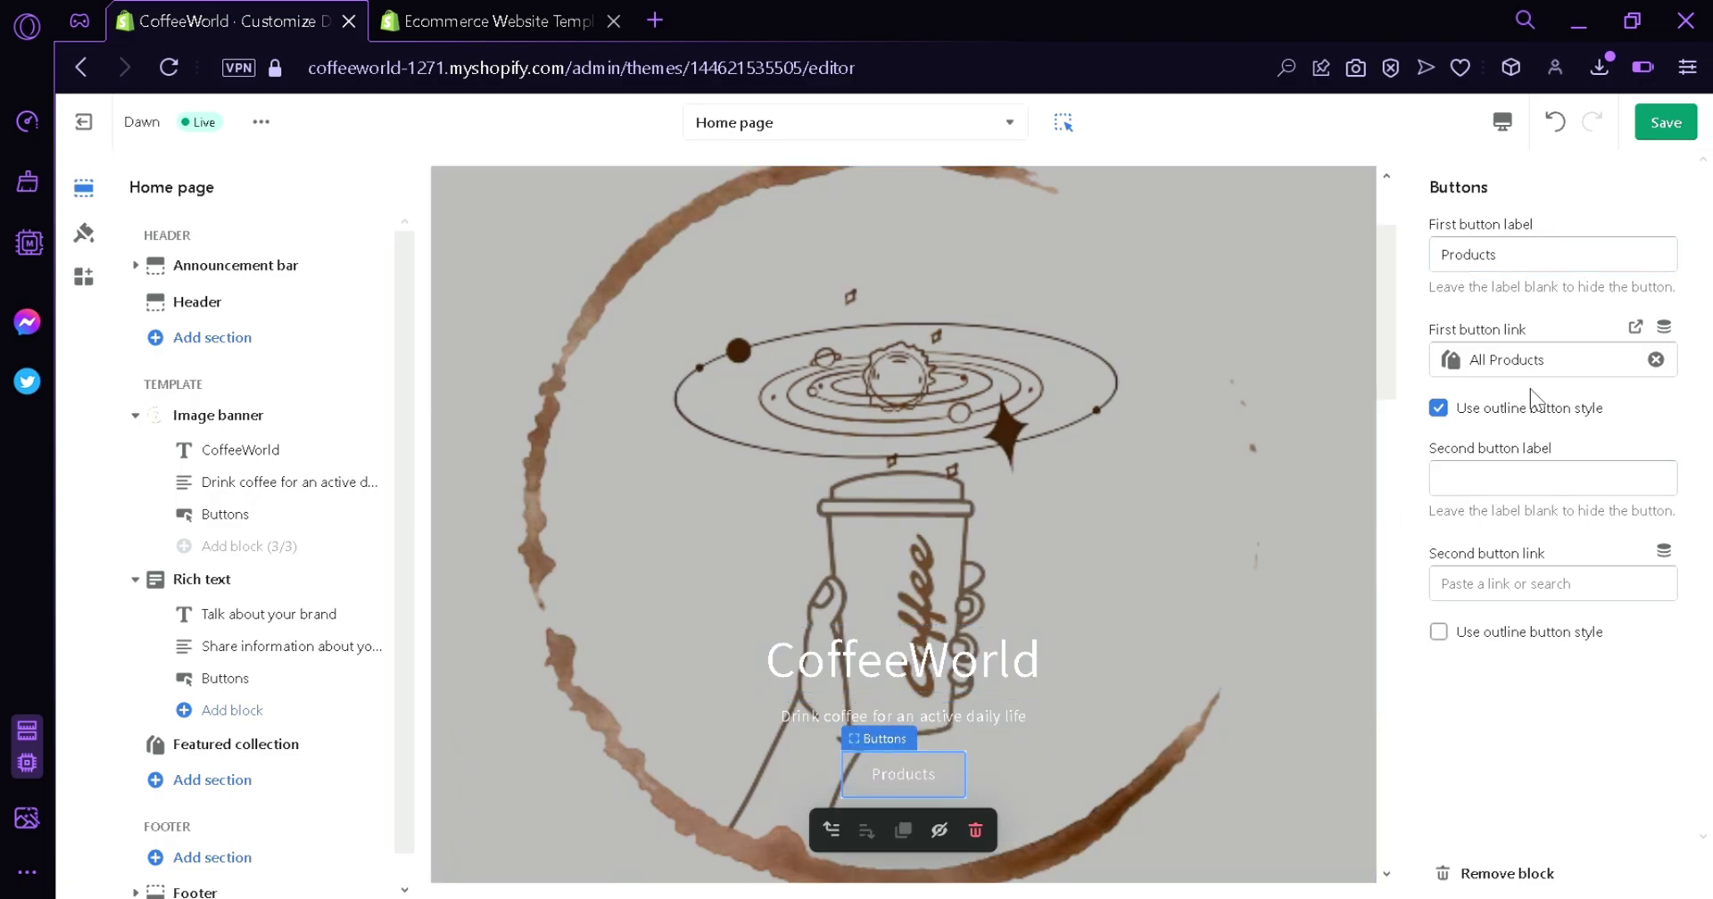
Keep the Products button linked to All Products.
click(1616, 382)
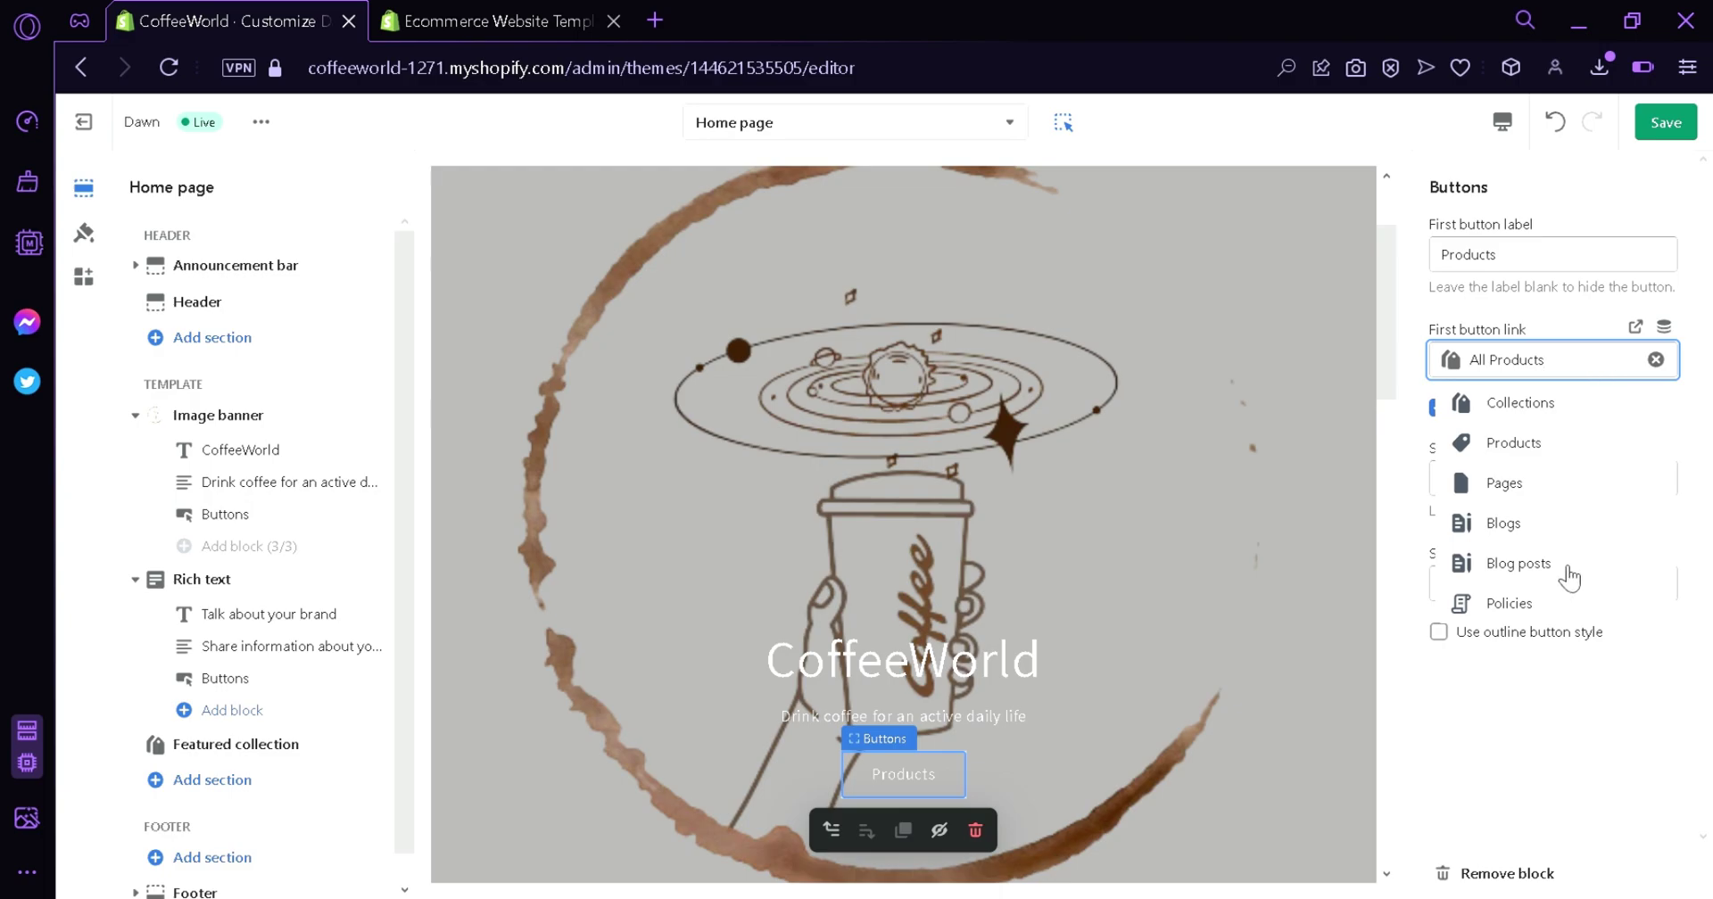
click(249, 543)
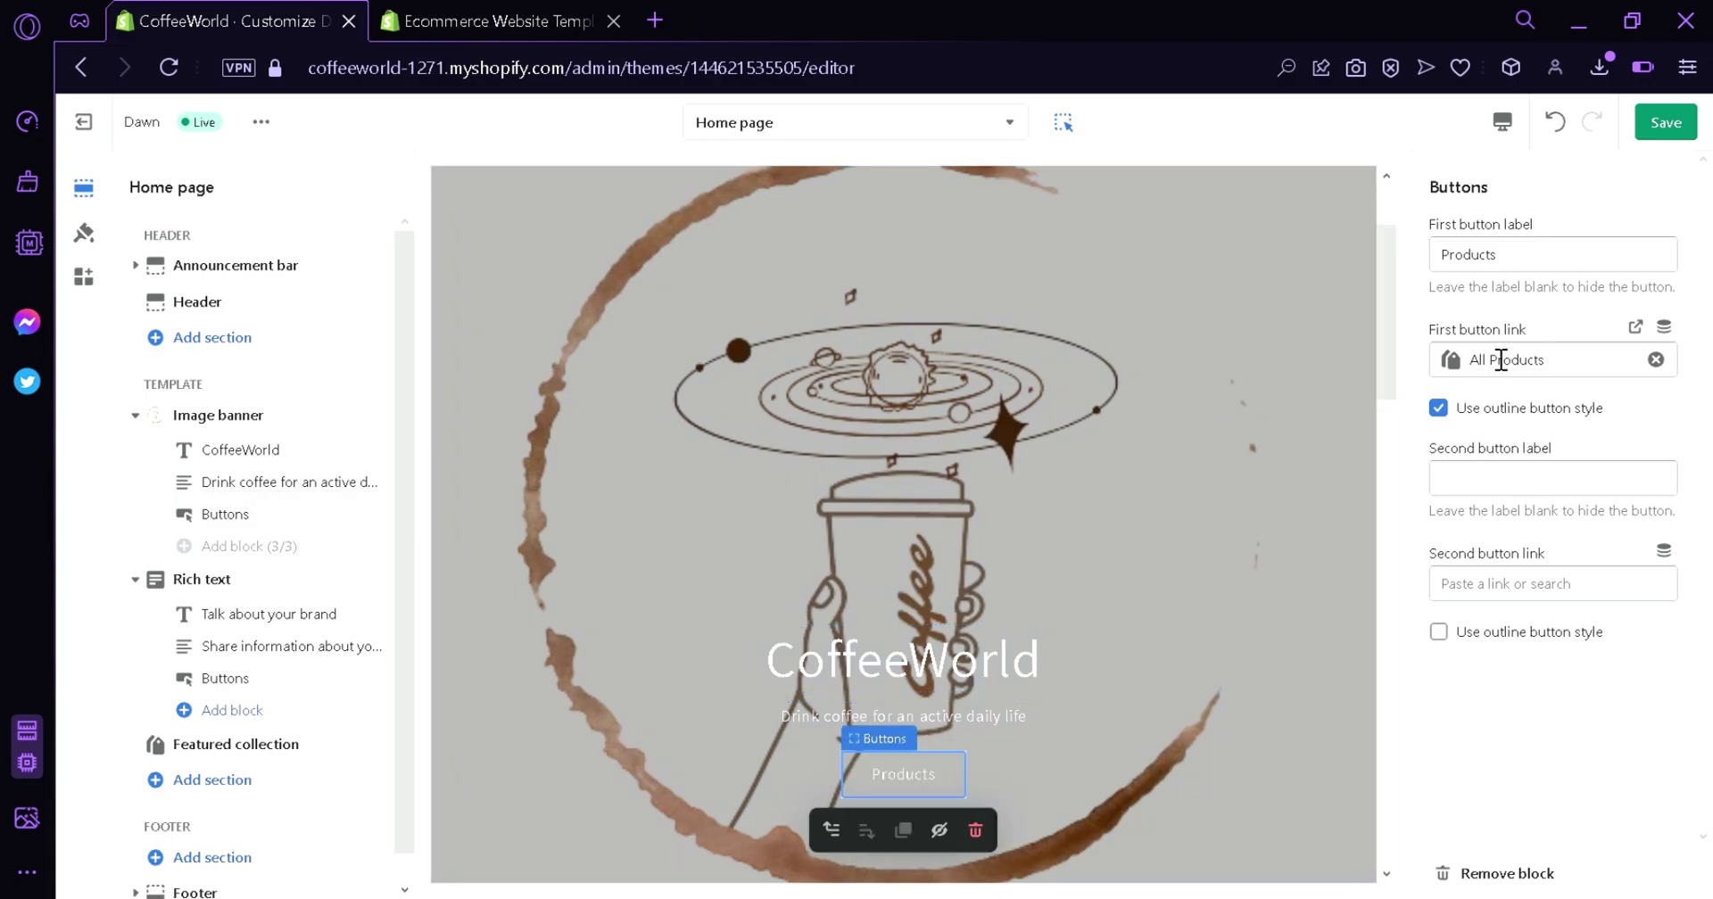
click(1588, 370)
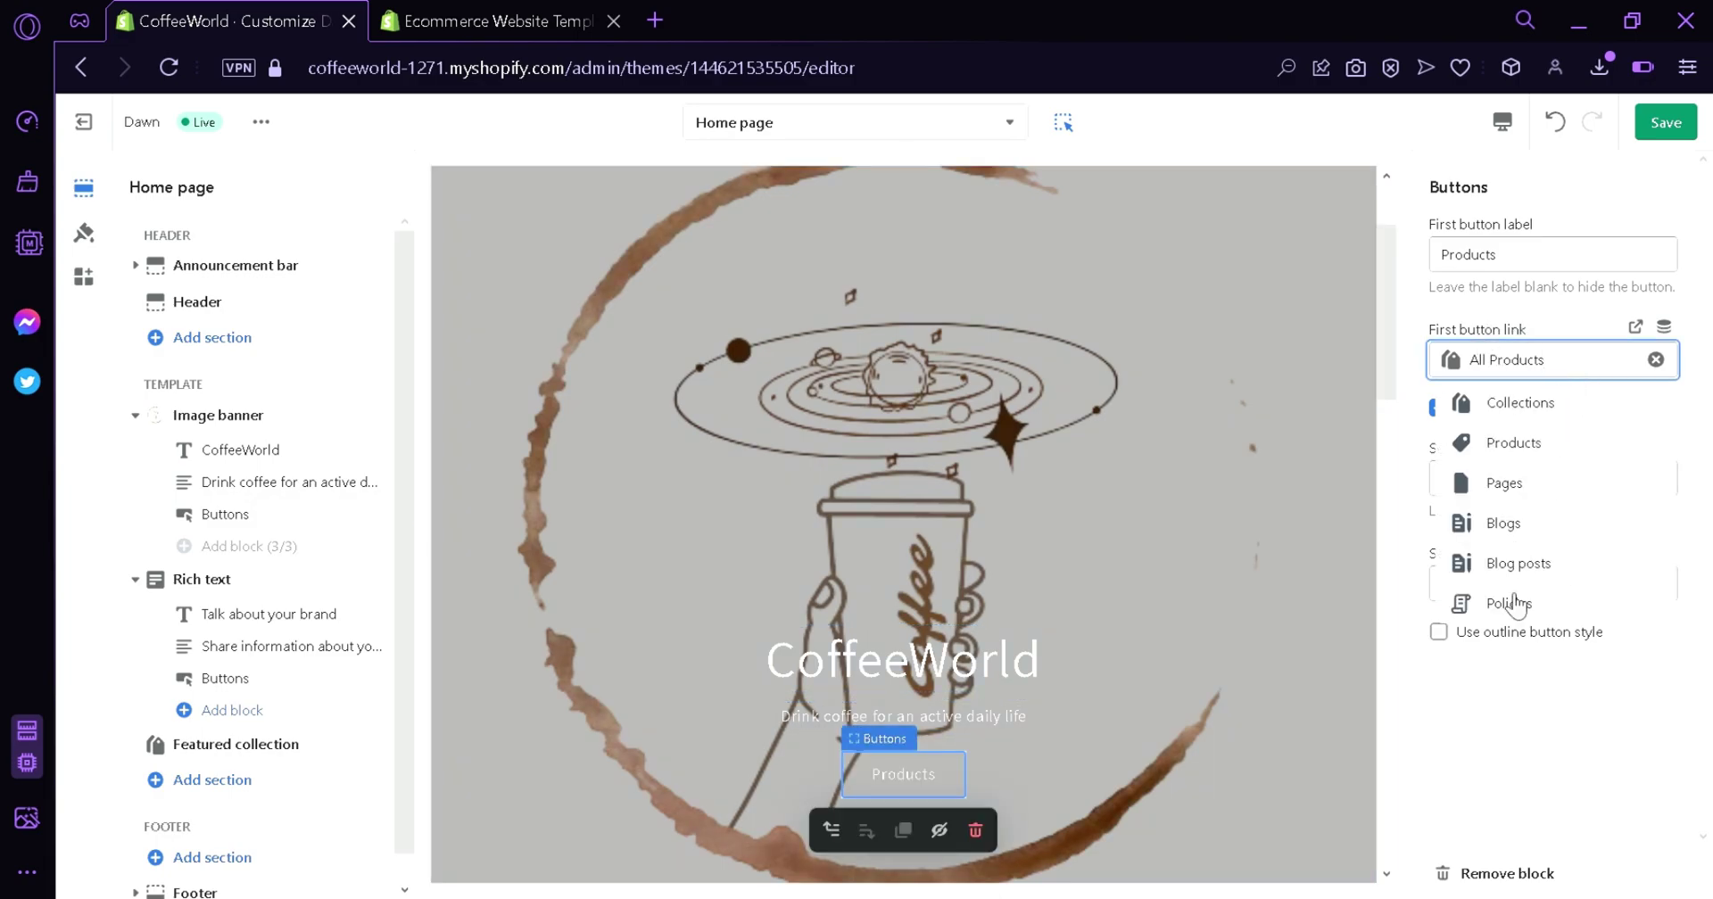
click(1502, 724)
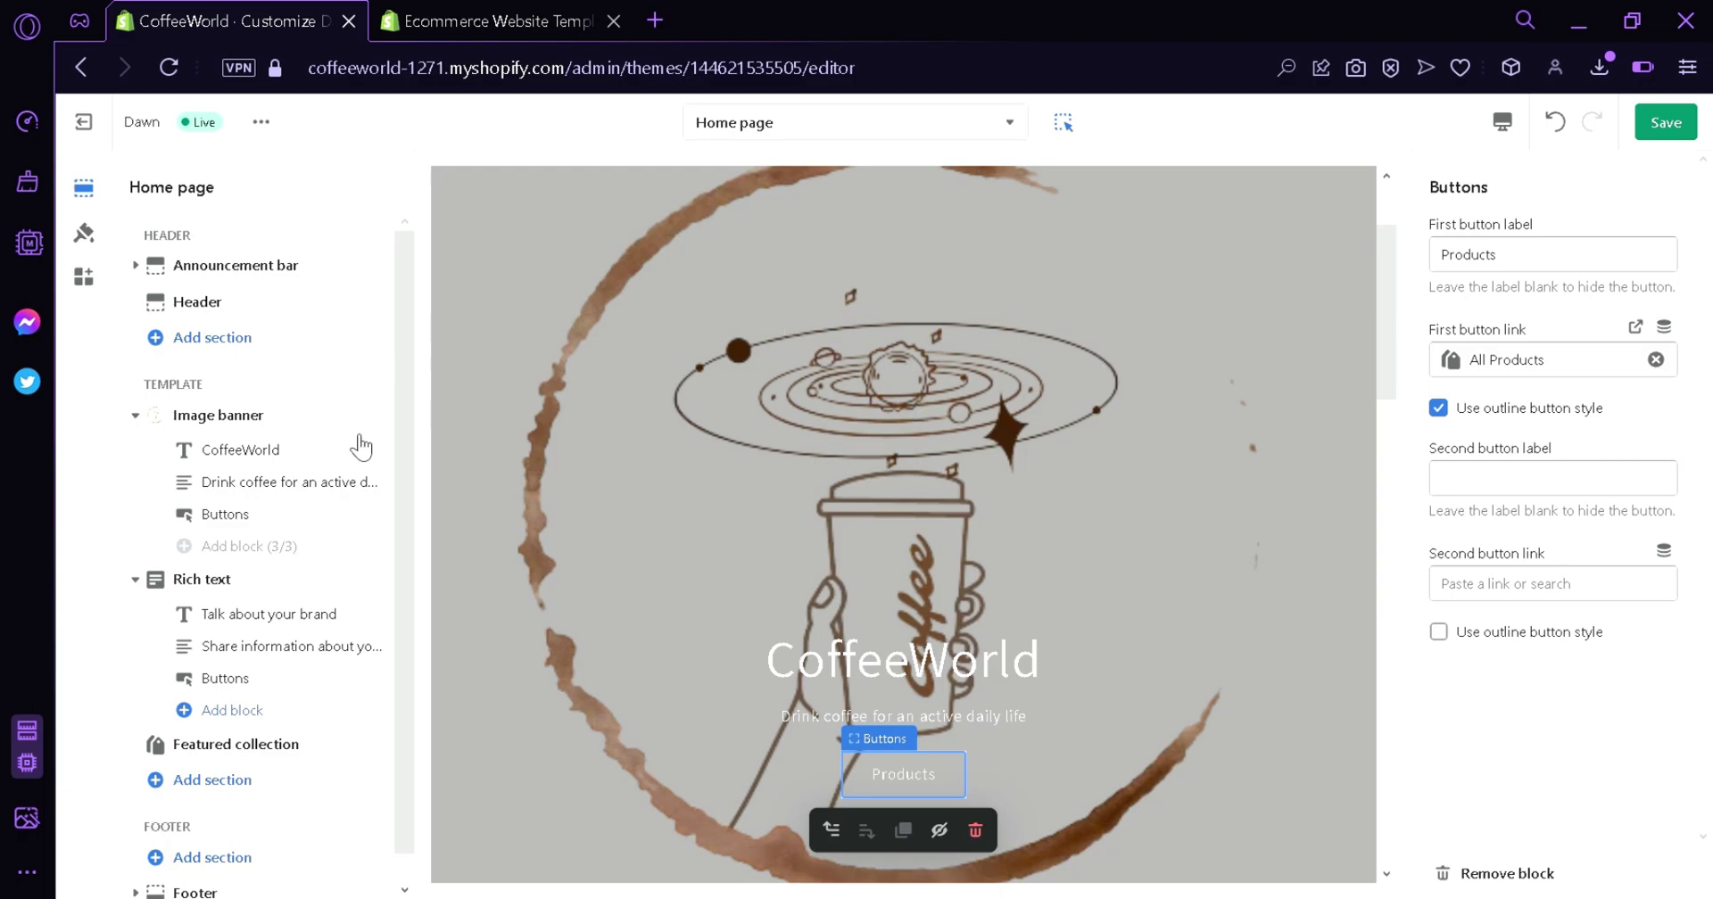
Select the rich text section's 'Talk about your brand' heading and its button.
drag(1381, 351, 1405, 467)
click(917, 494)
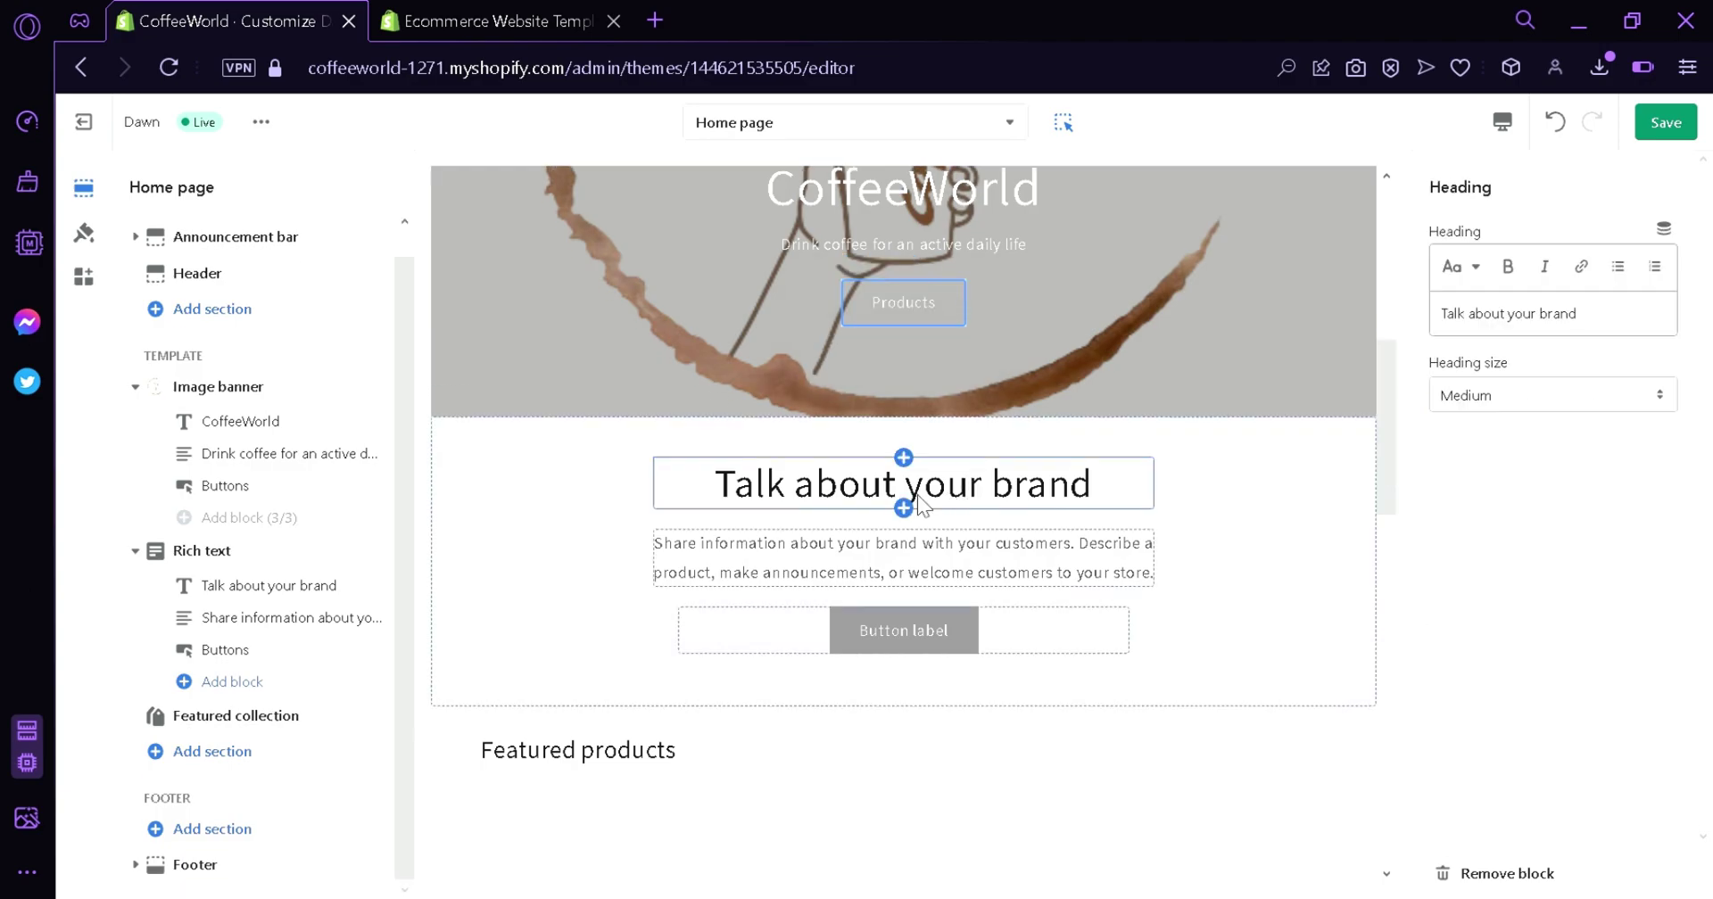
click(725, 630)
scroll(250, 446, up, 1)
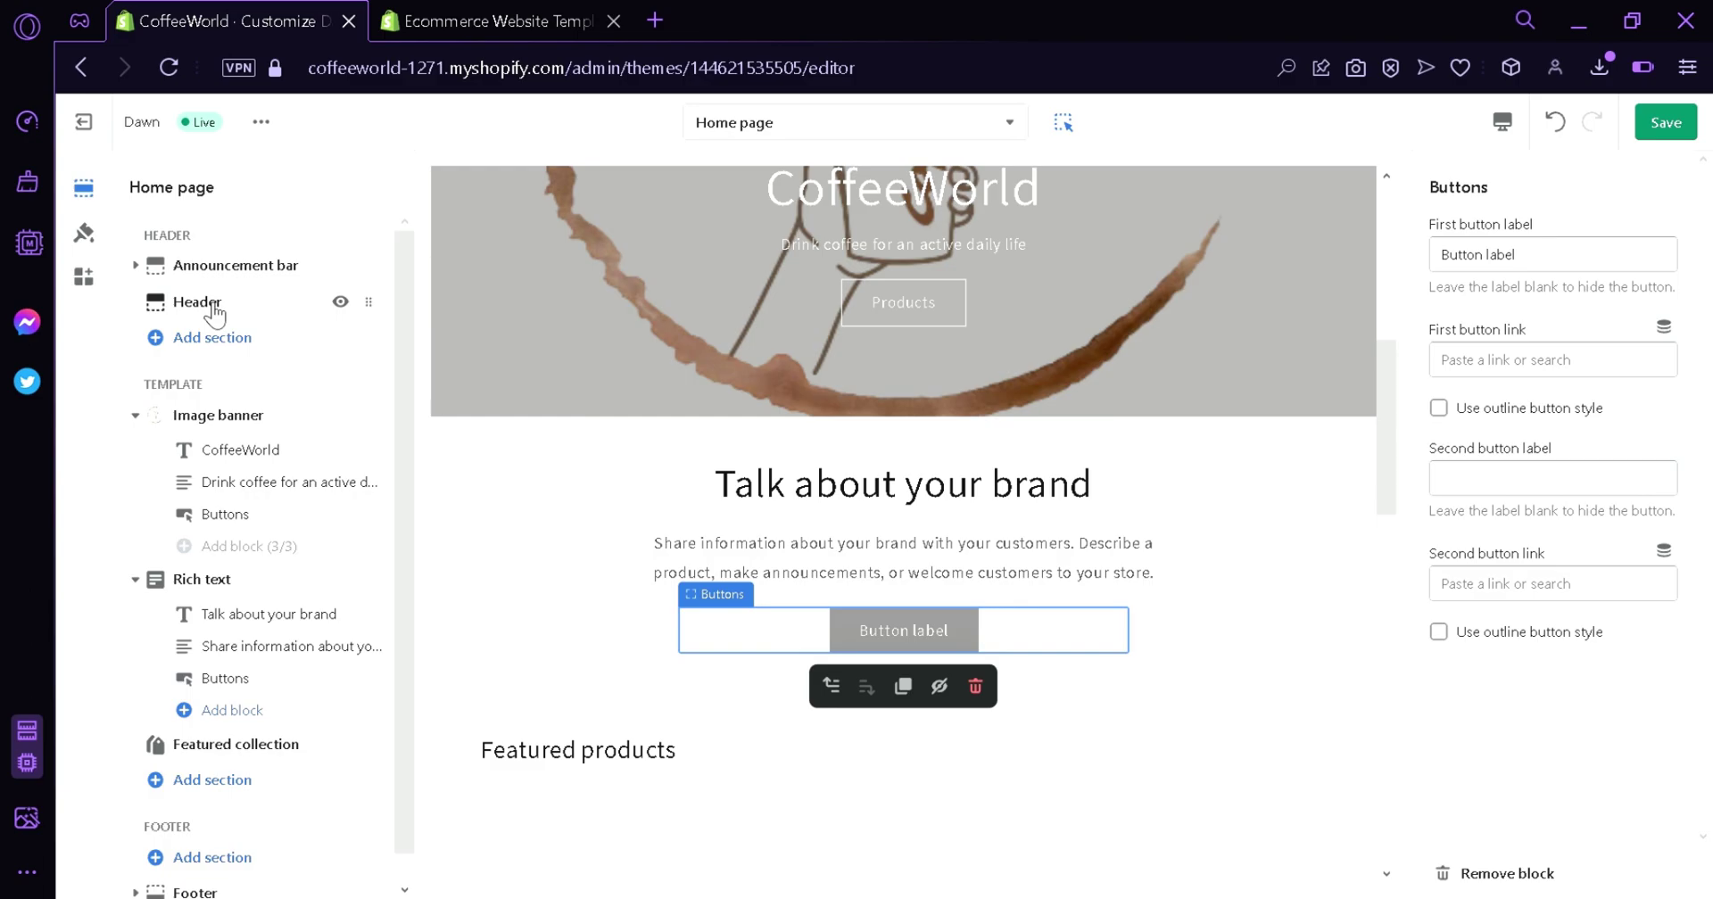
mouse_move(213, 312)
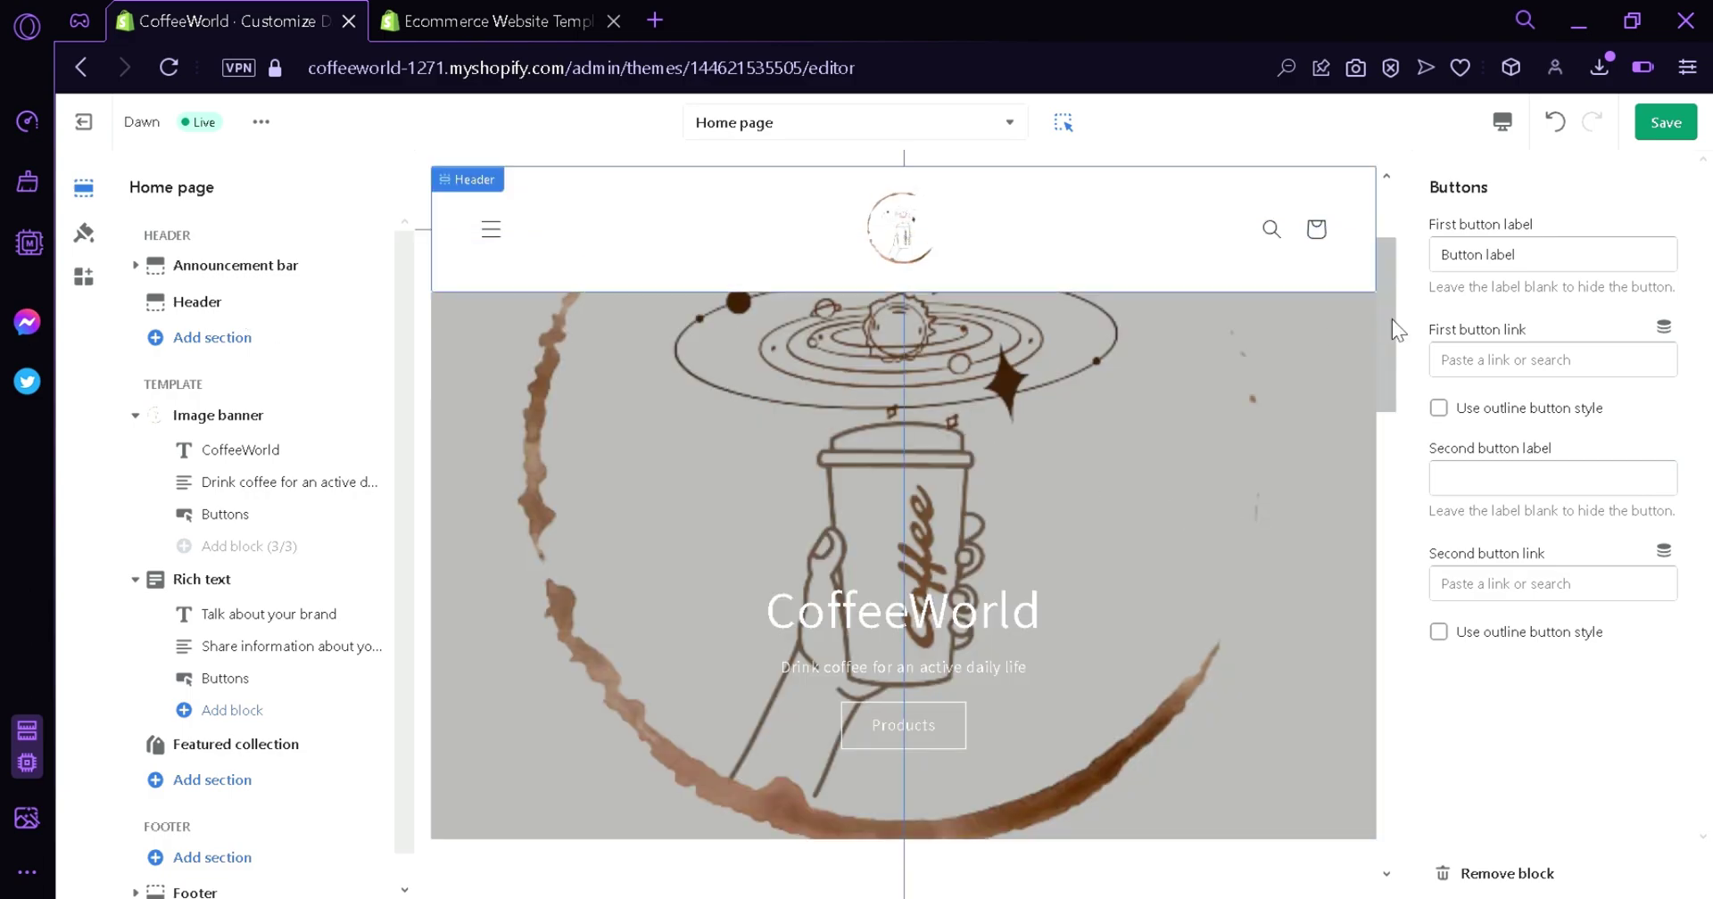
drag(1391, 319, 1413, 453)
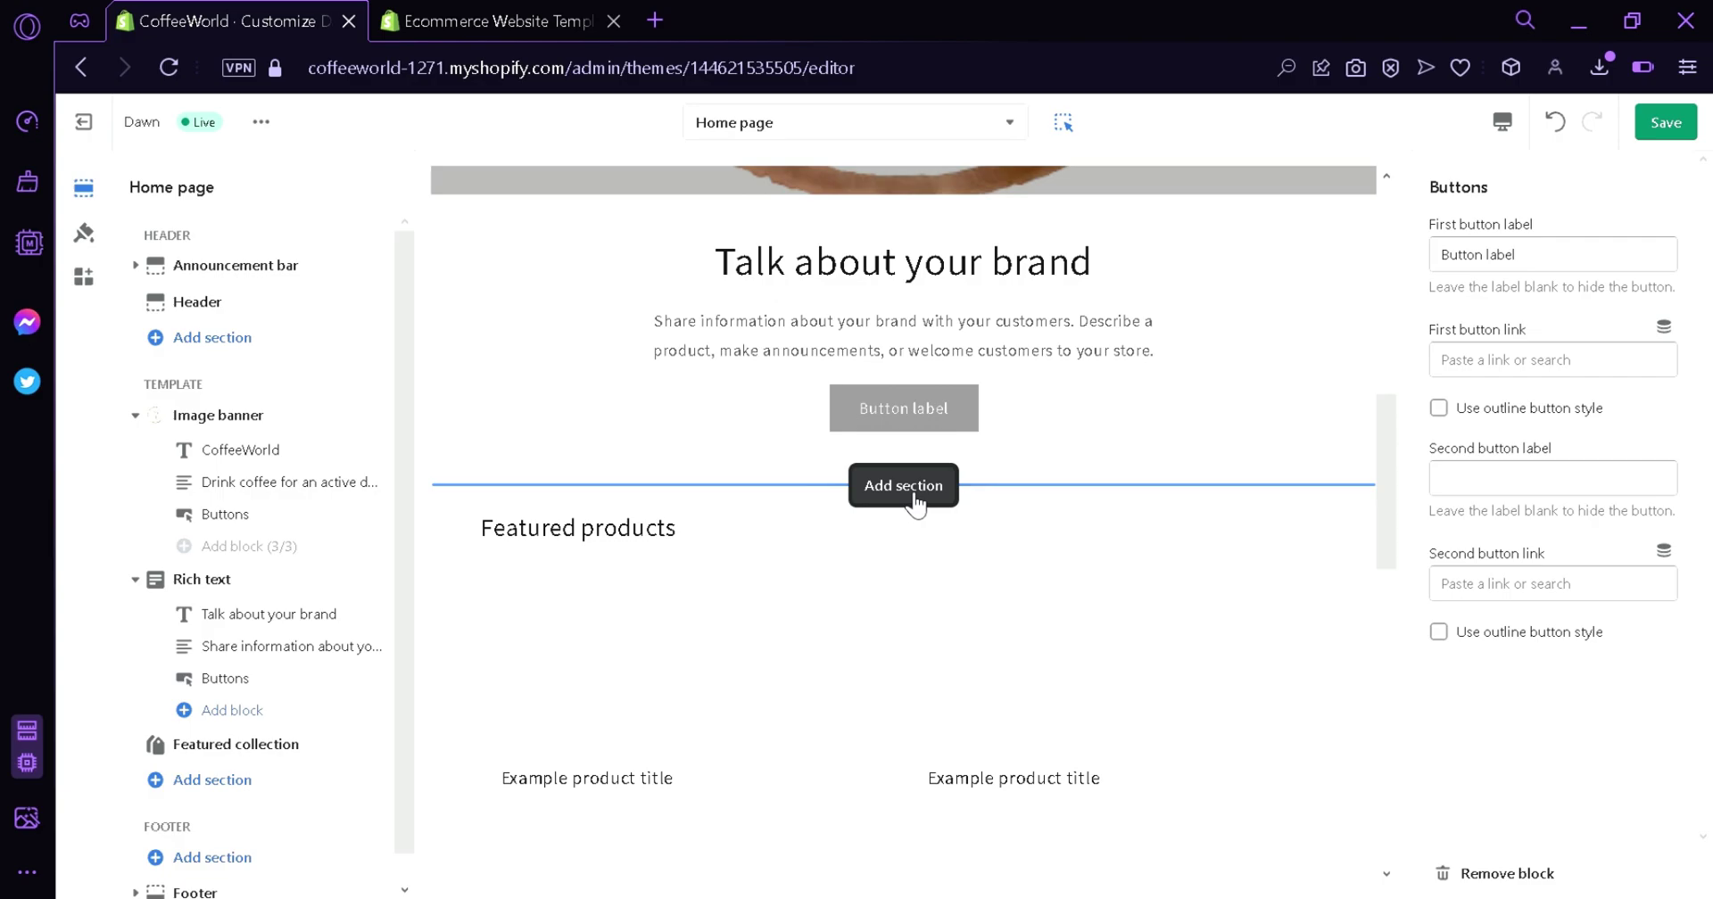
Insert a Rich text section below the existing rich text, from the expanded section list.
click(915, 490)
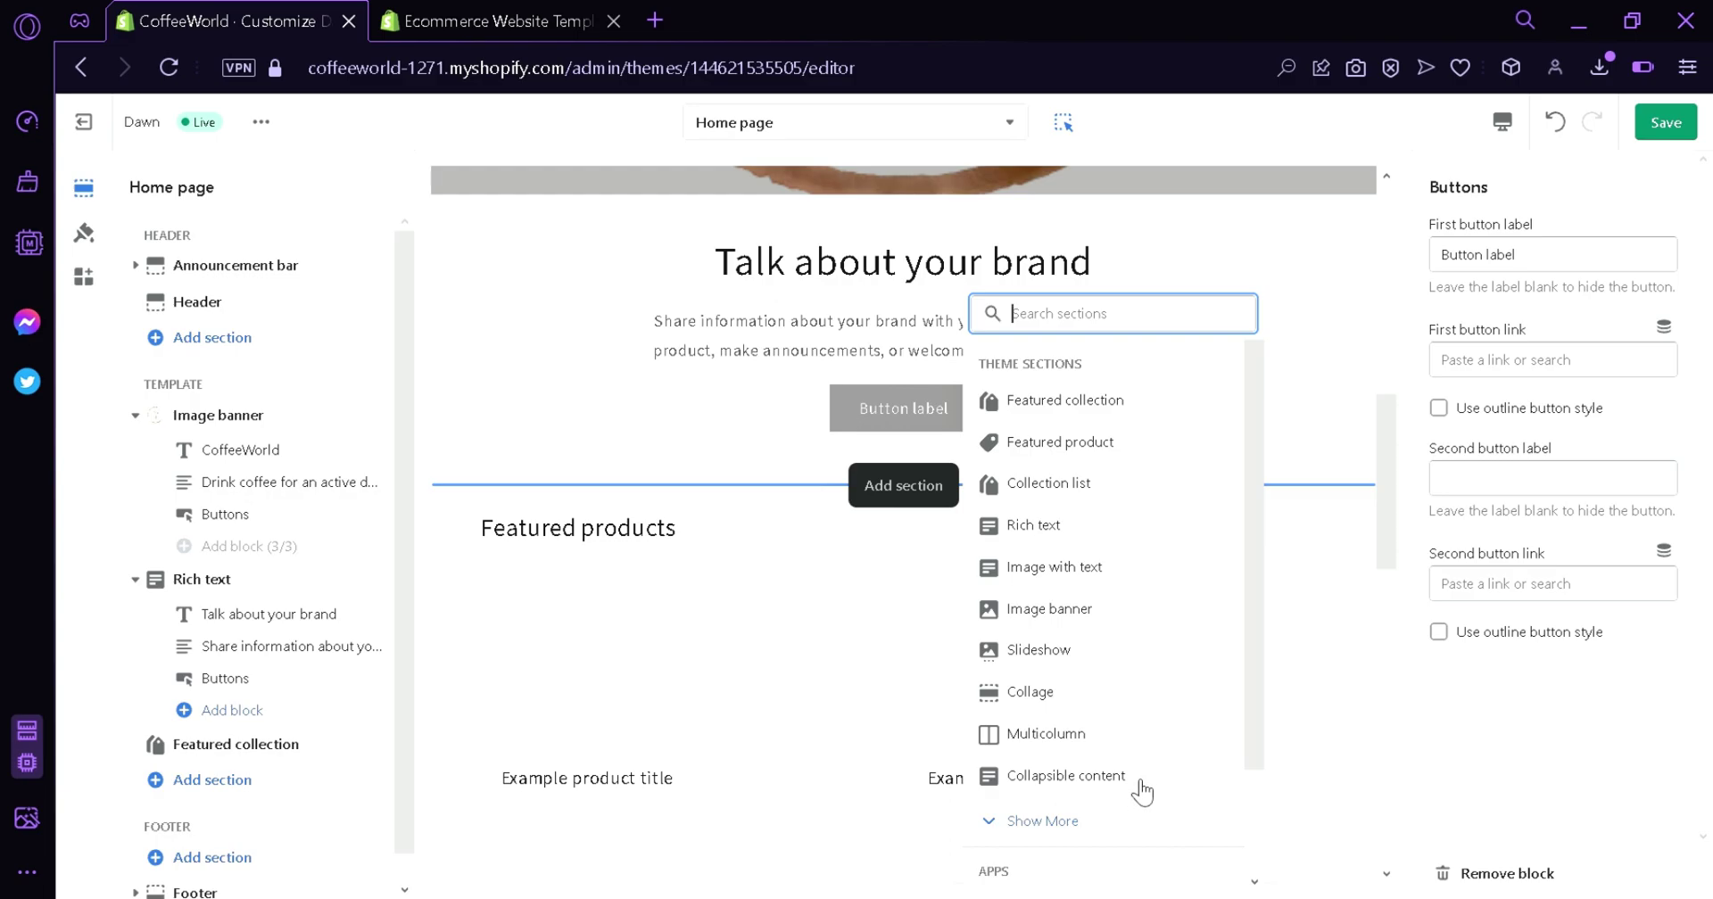
click(1102, 822)
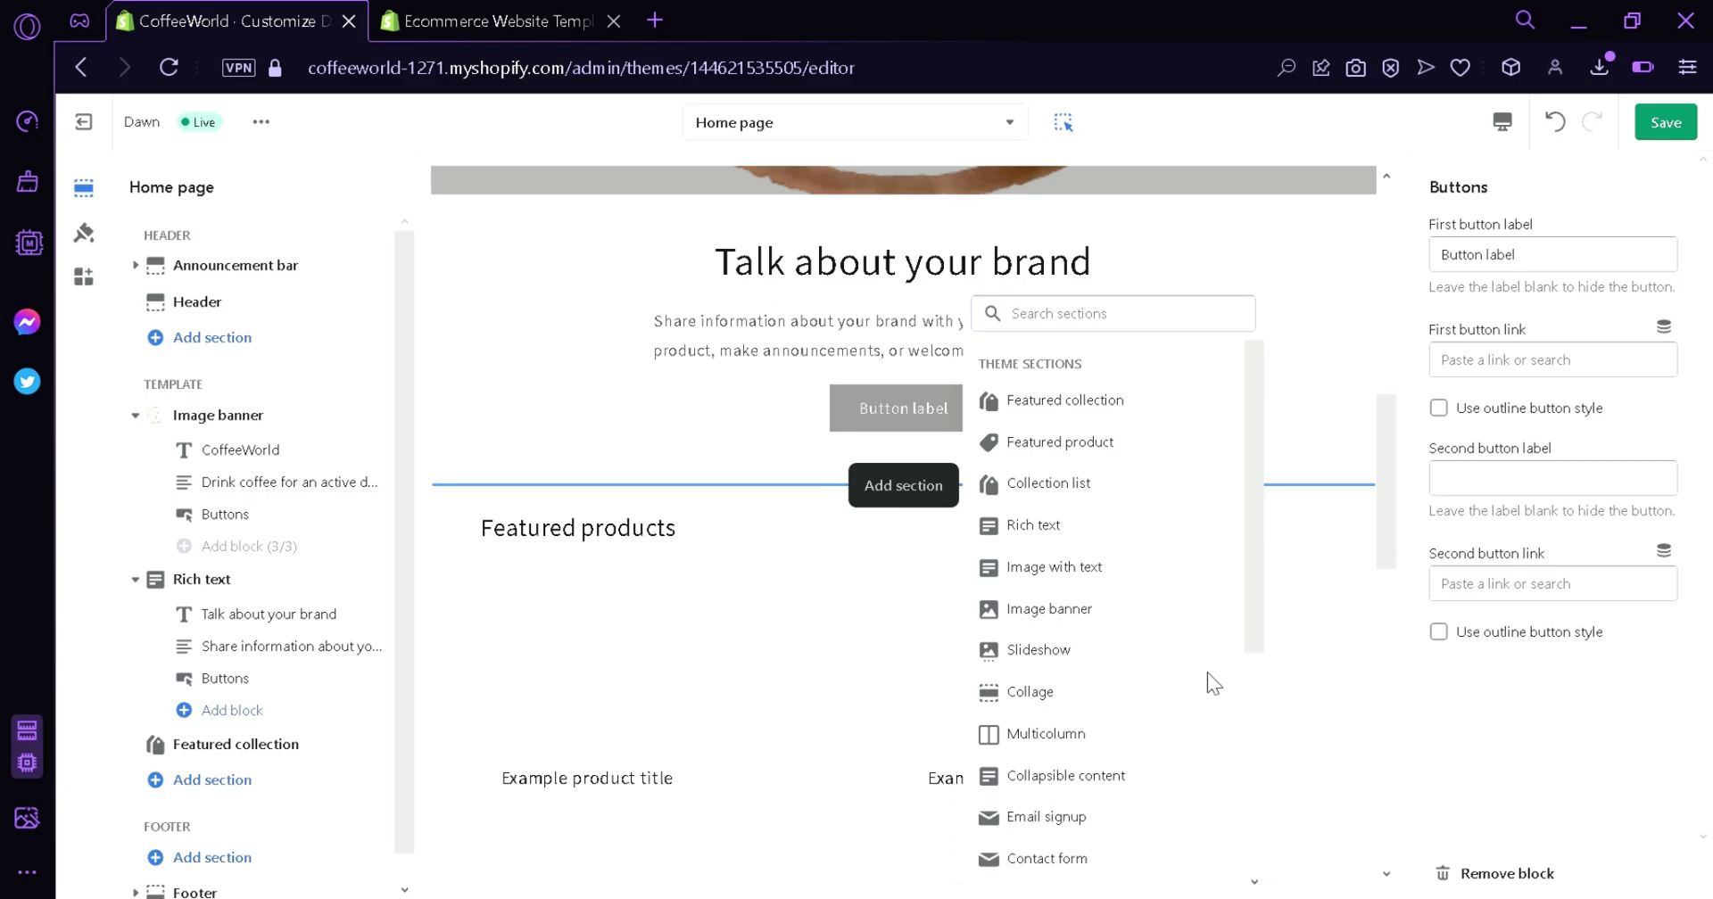
scroll(1267, 650, down, 2)
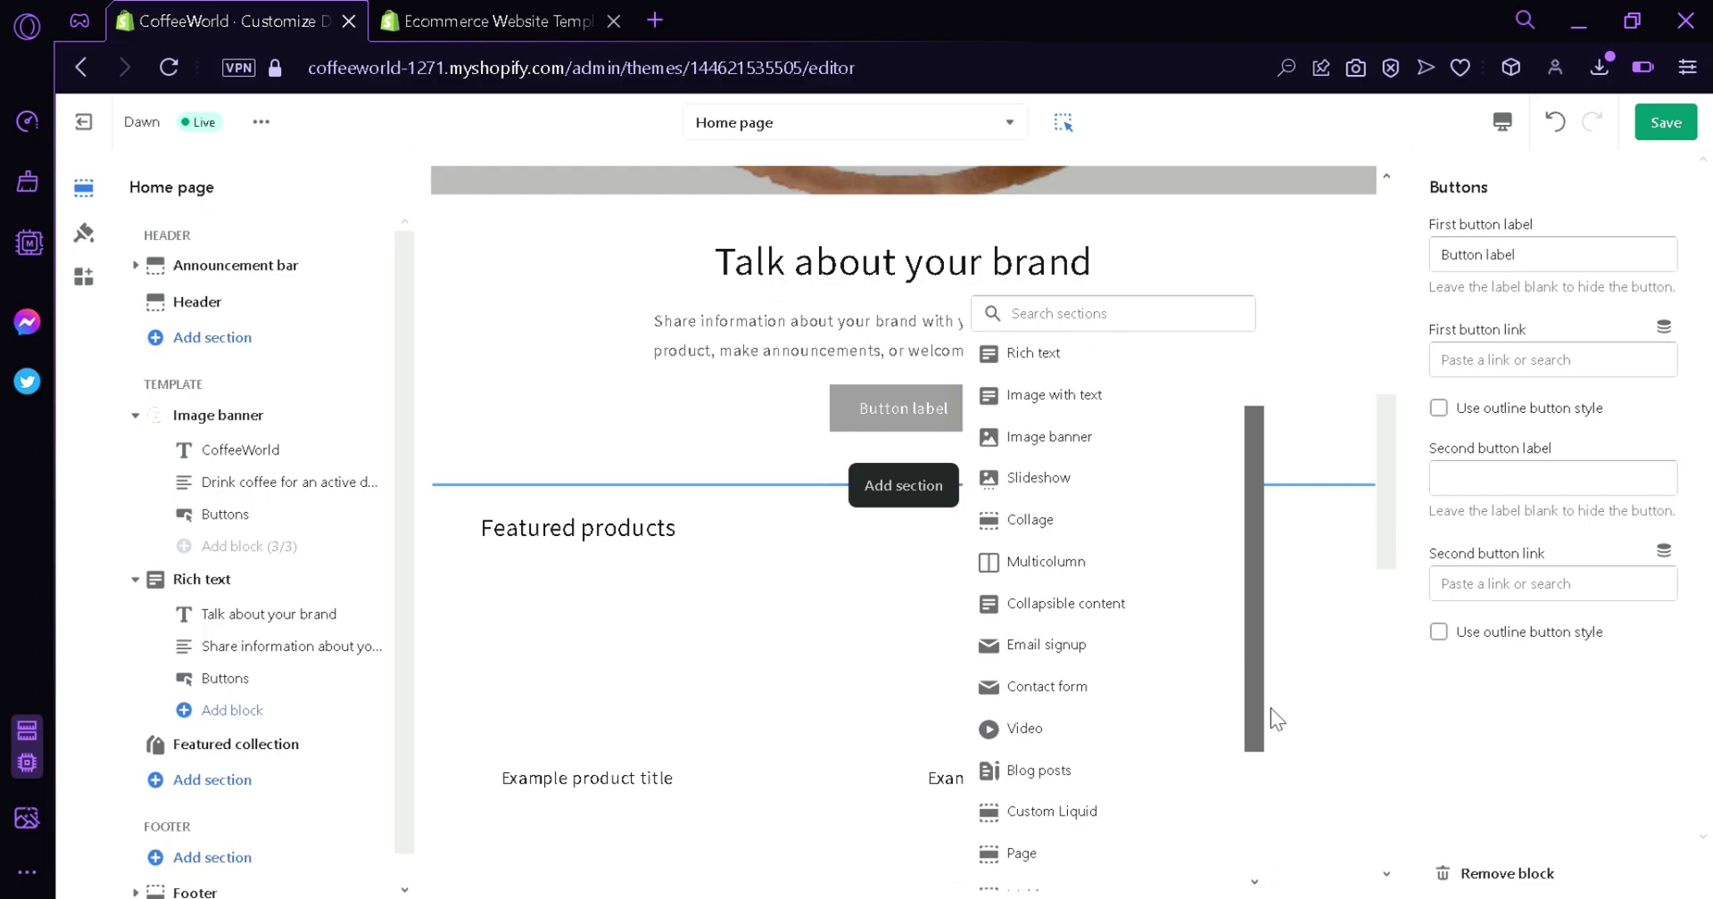
drag(1270, 710, 1260, 845)
drag(1252, 704, 1169, 398)
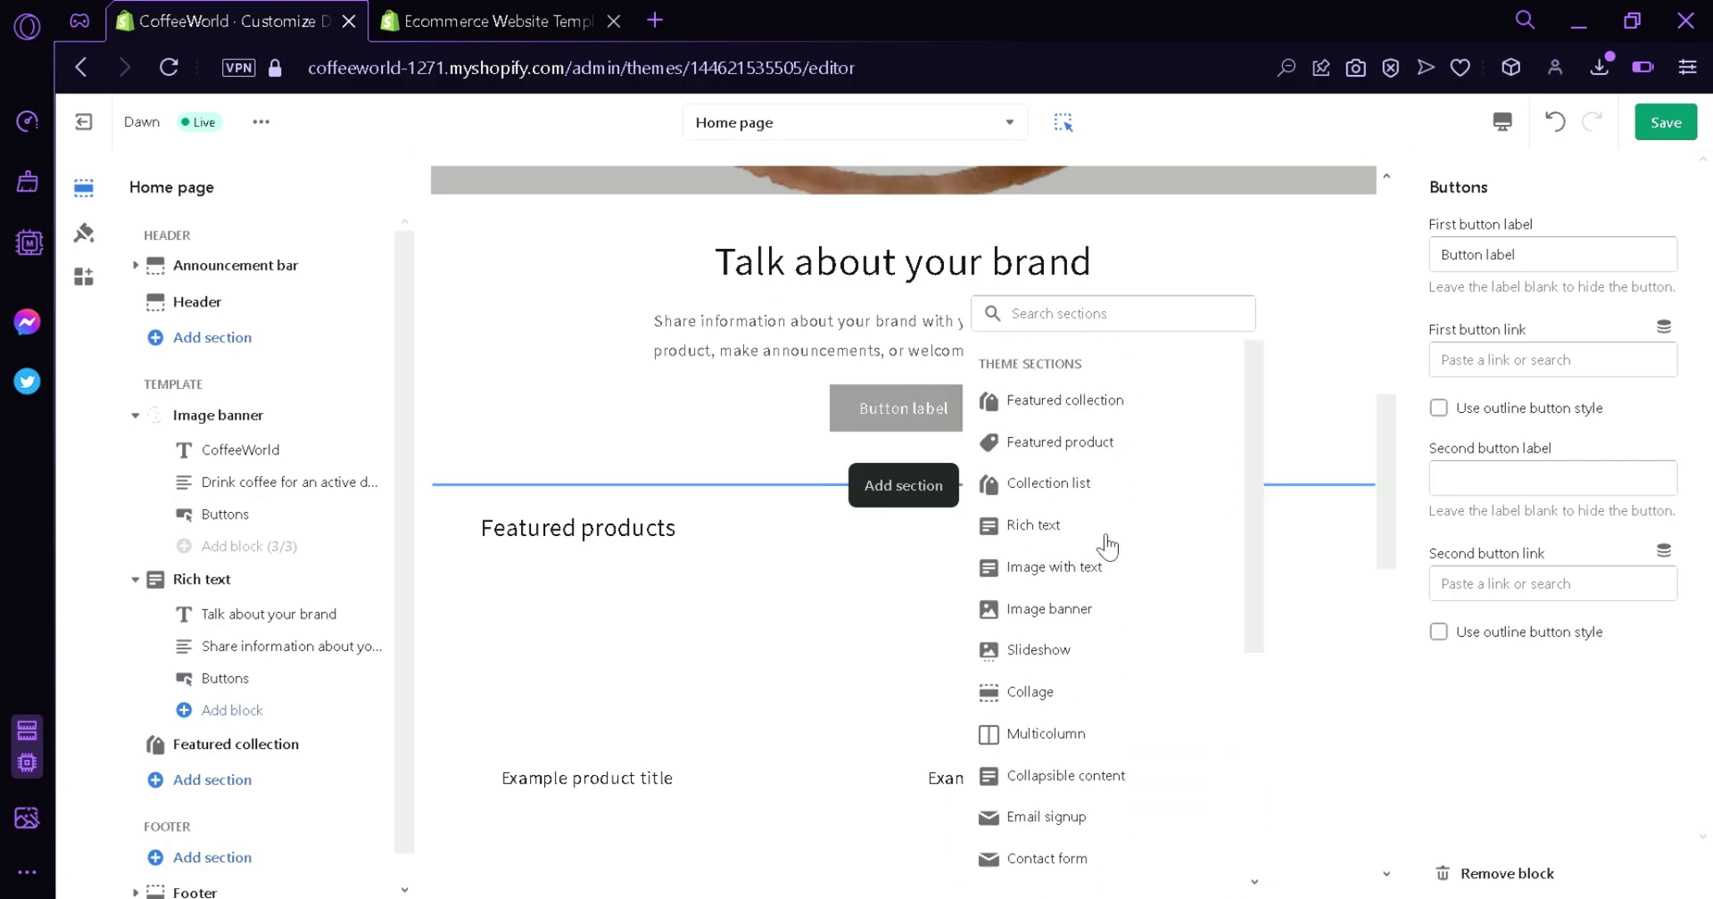
key(Escape)
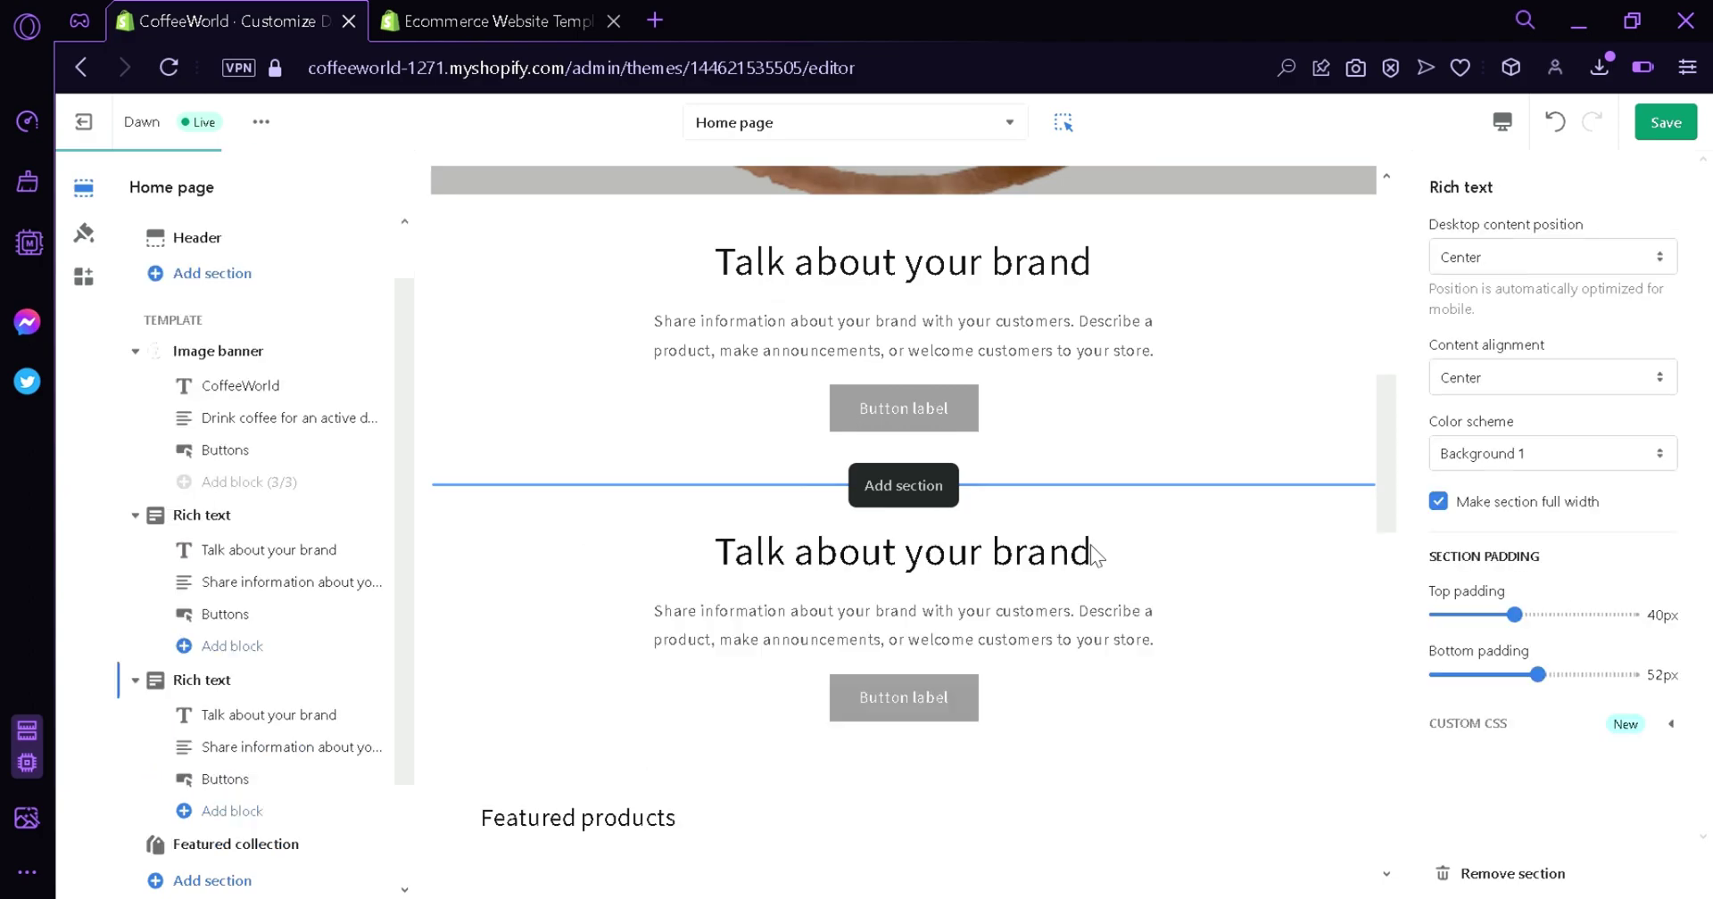
Remove the upper Rich text's description block, then delete that whole duplicate section.
click(1026, 308)
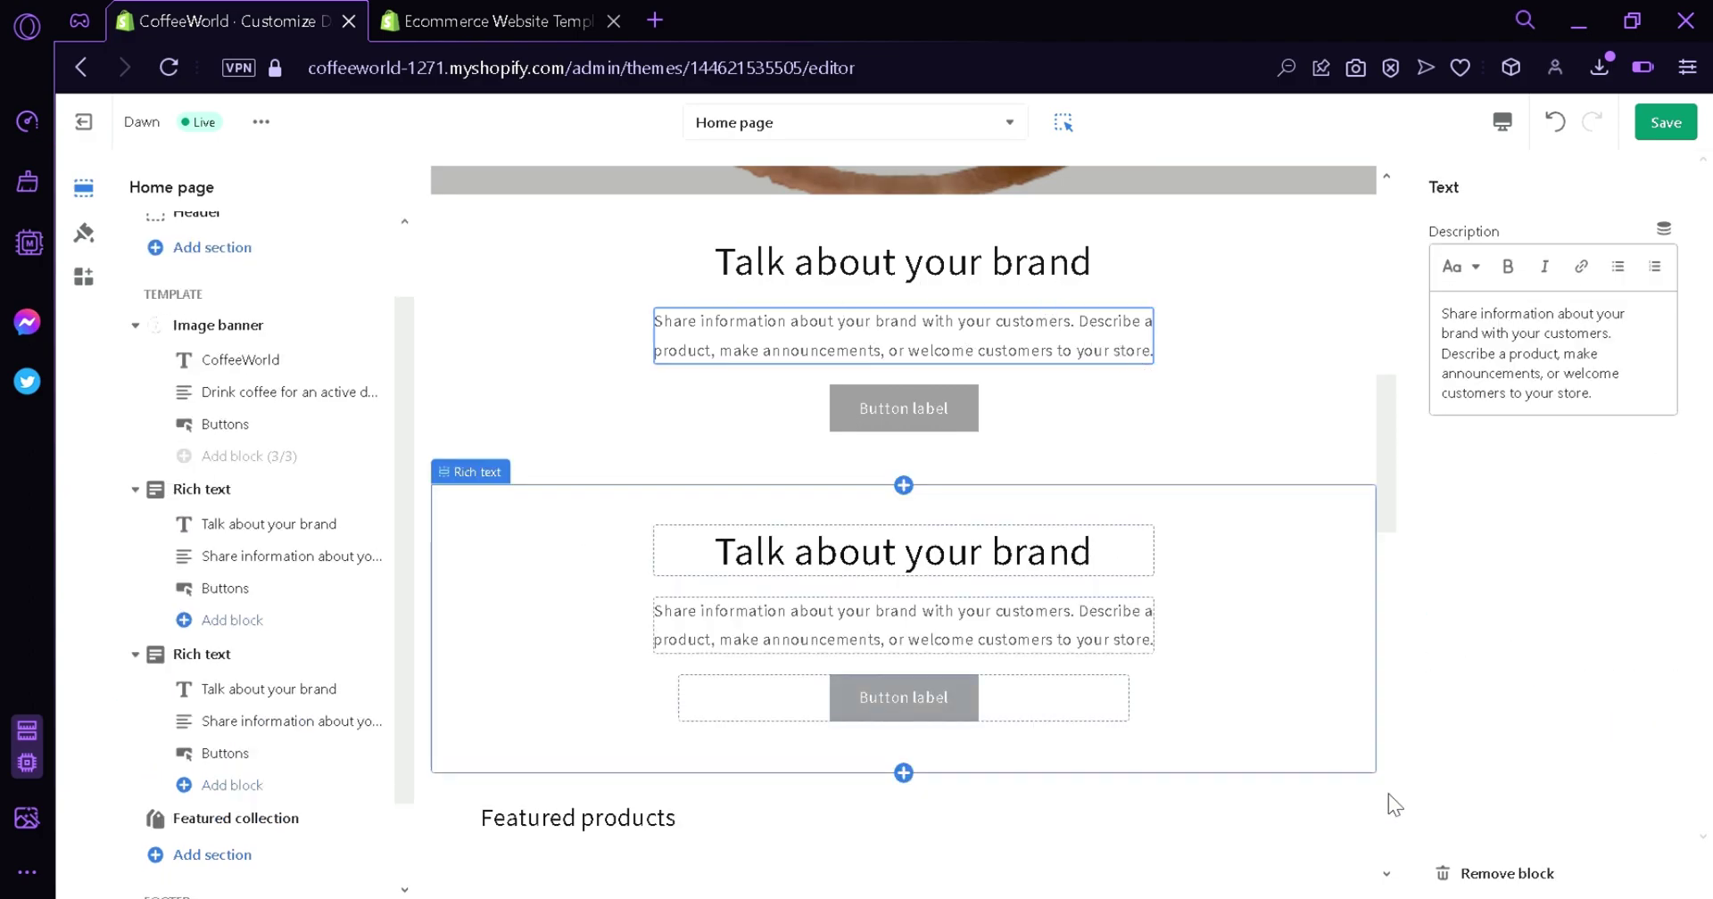
click(1460, 873)
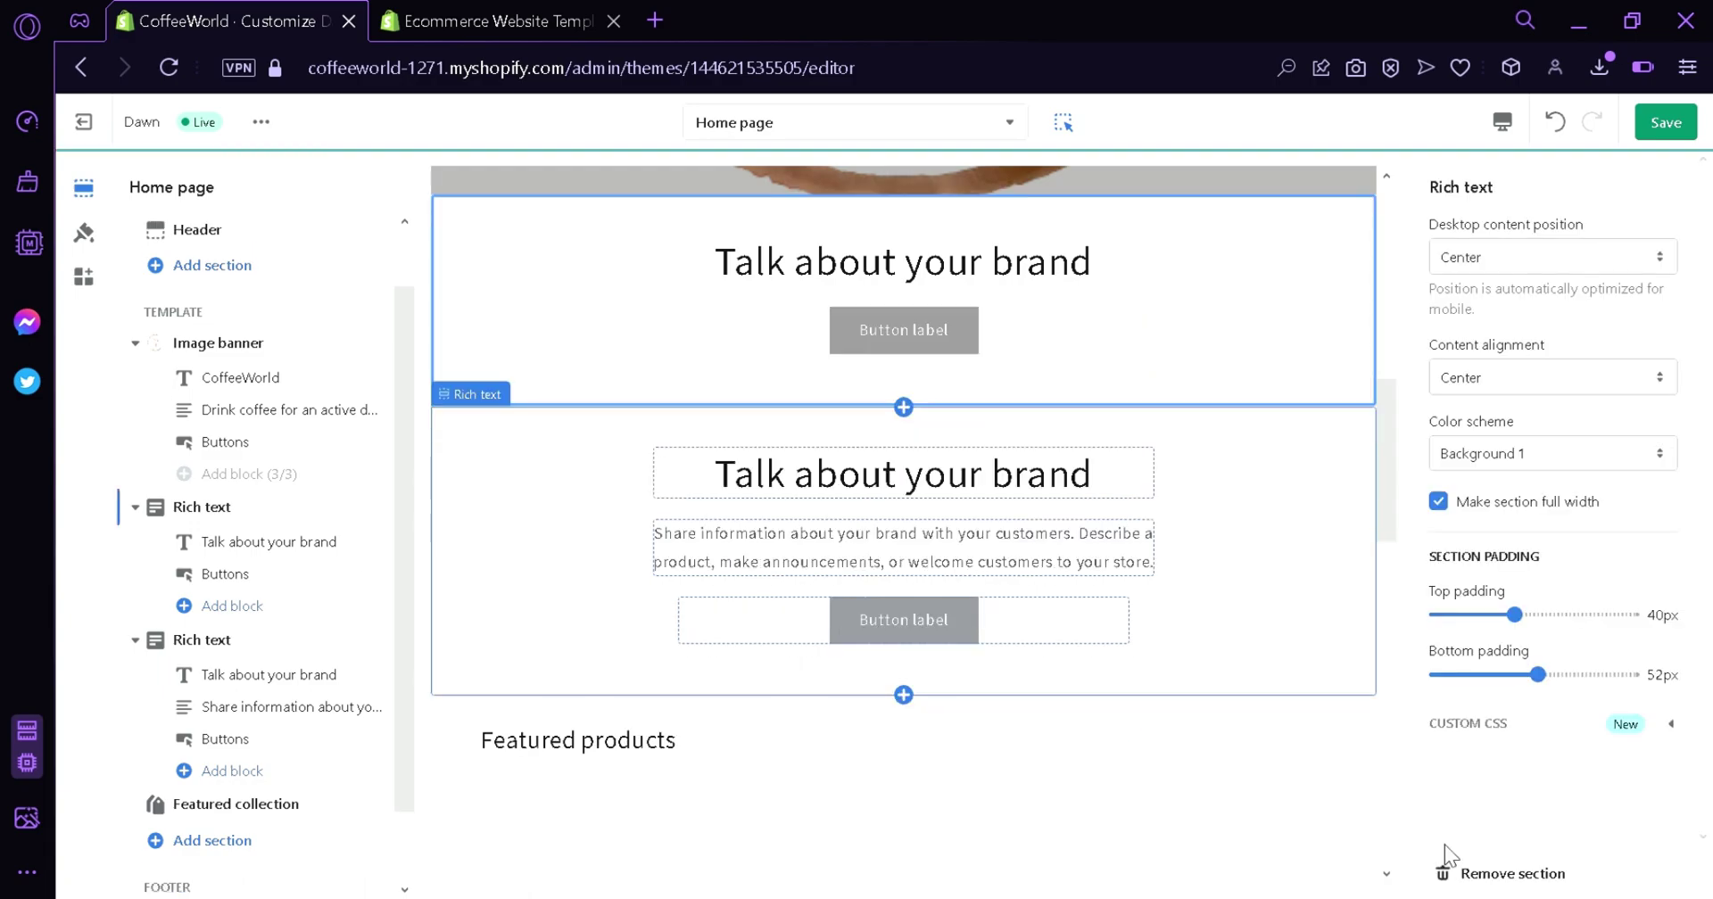
click(981, 268)
click(1185, 306)
click(1483, 876)
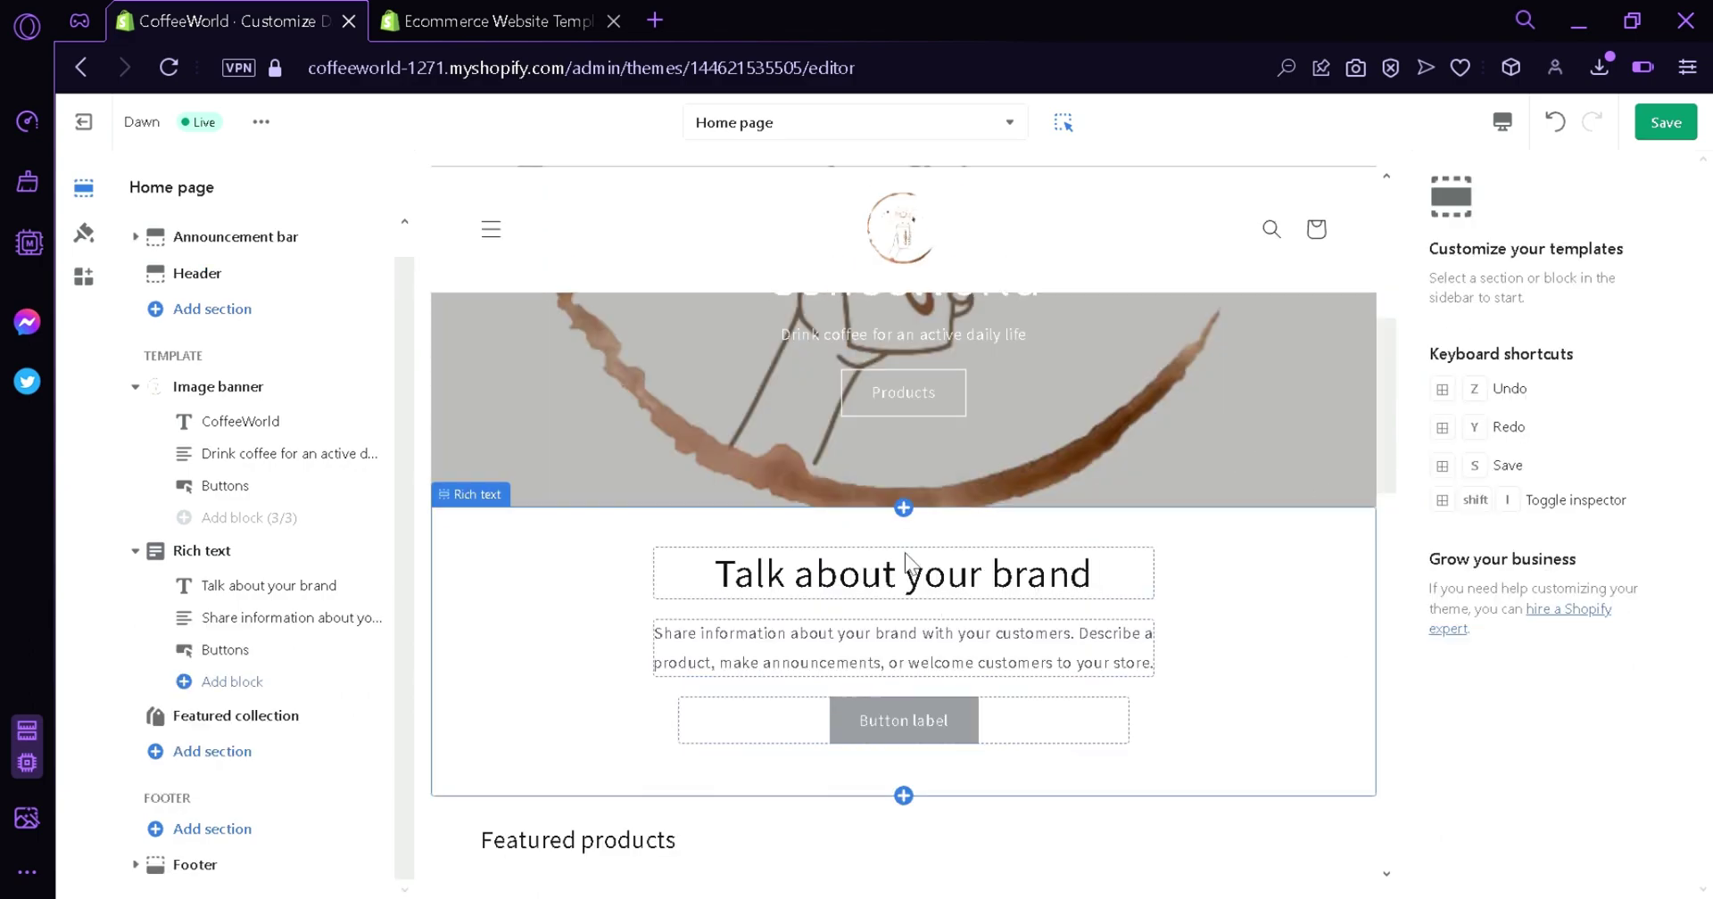
drag(1389, 379, 1399, 392)
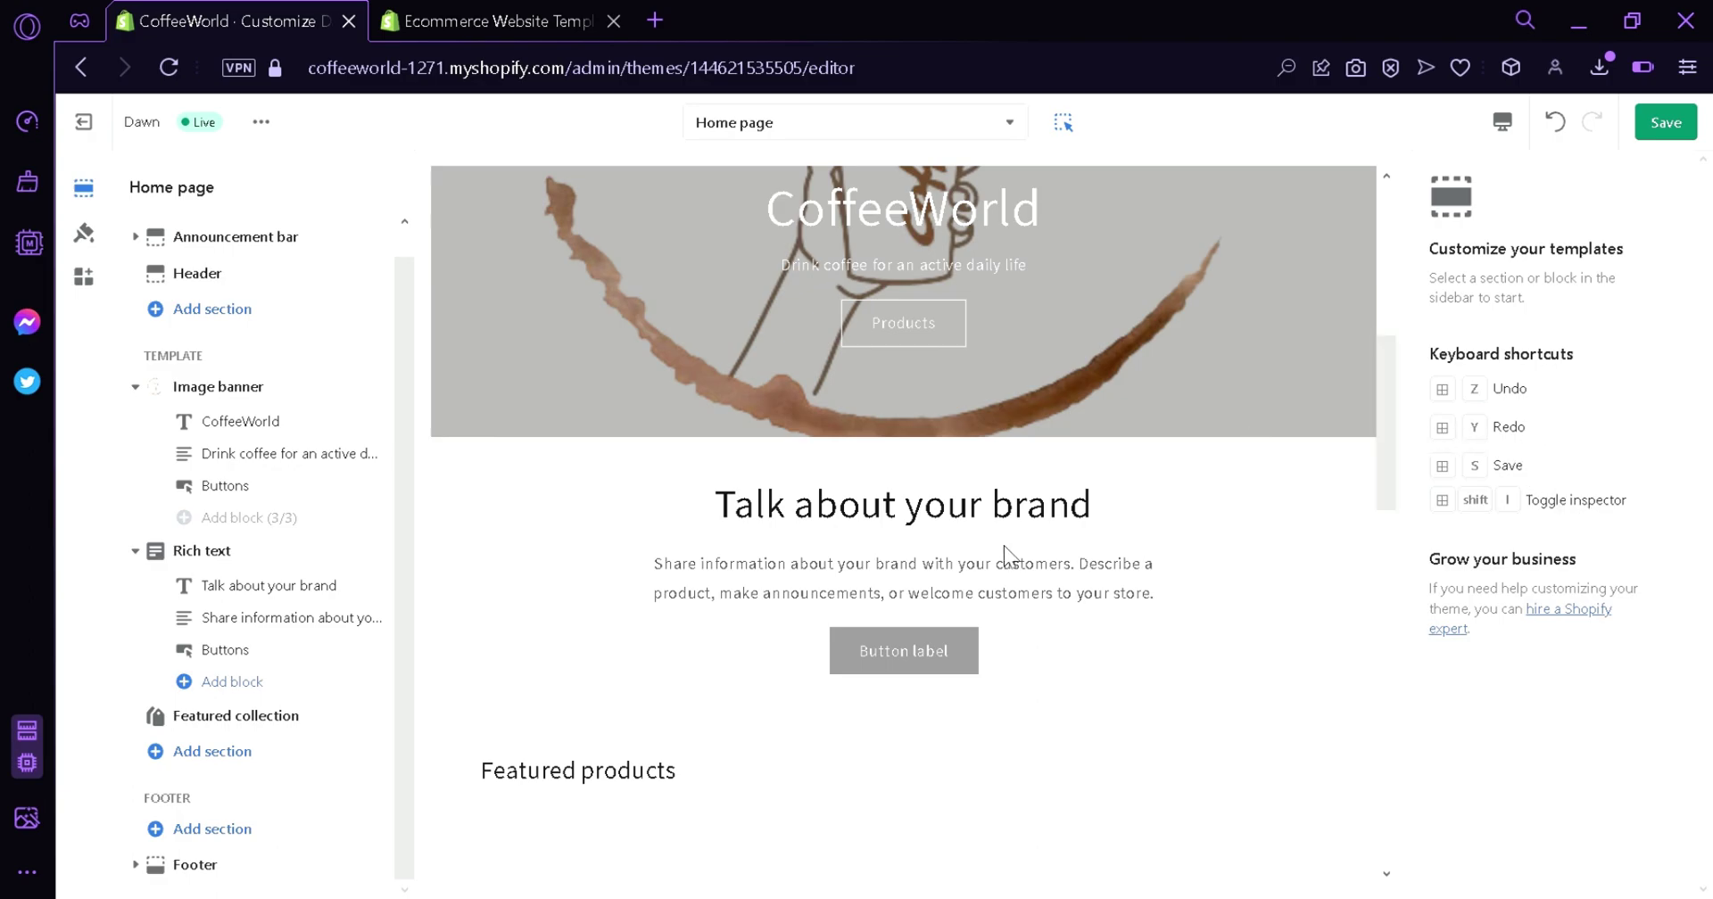
click(988, 522)
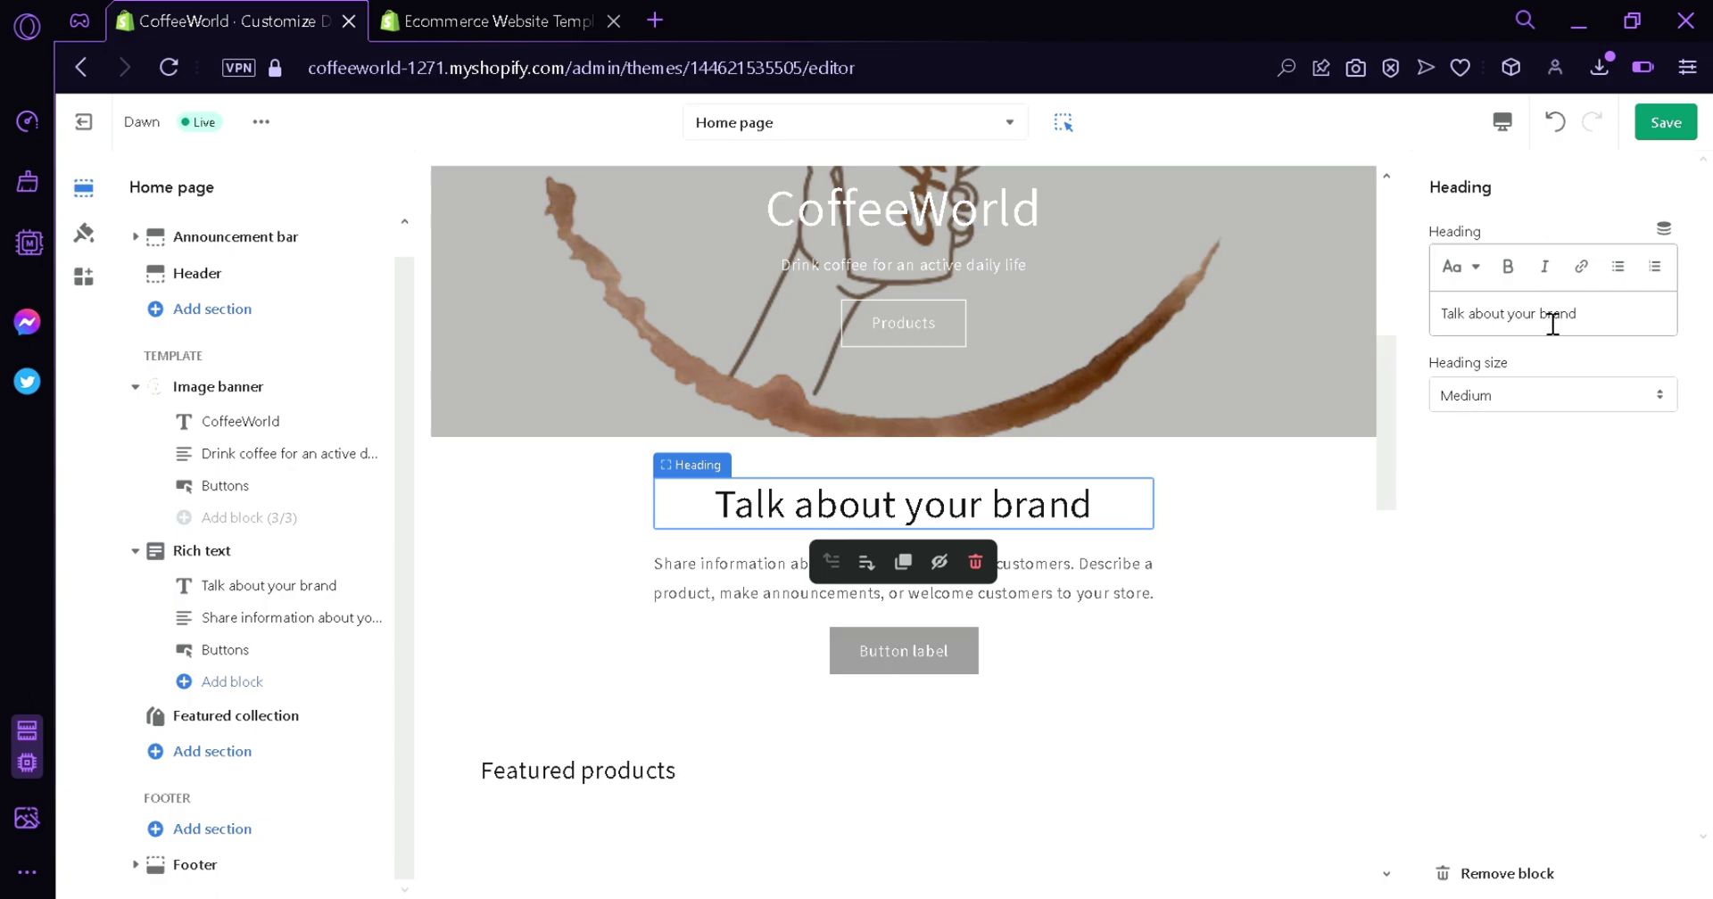
click(1476, 266)
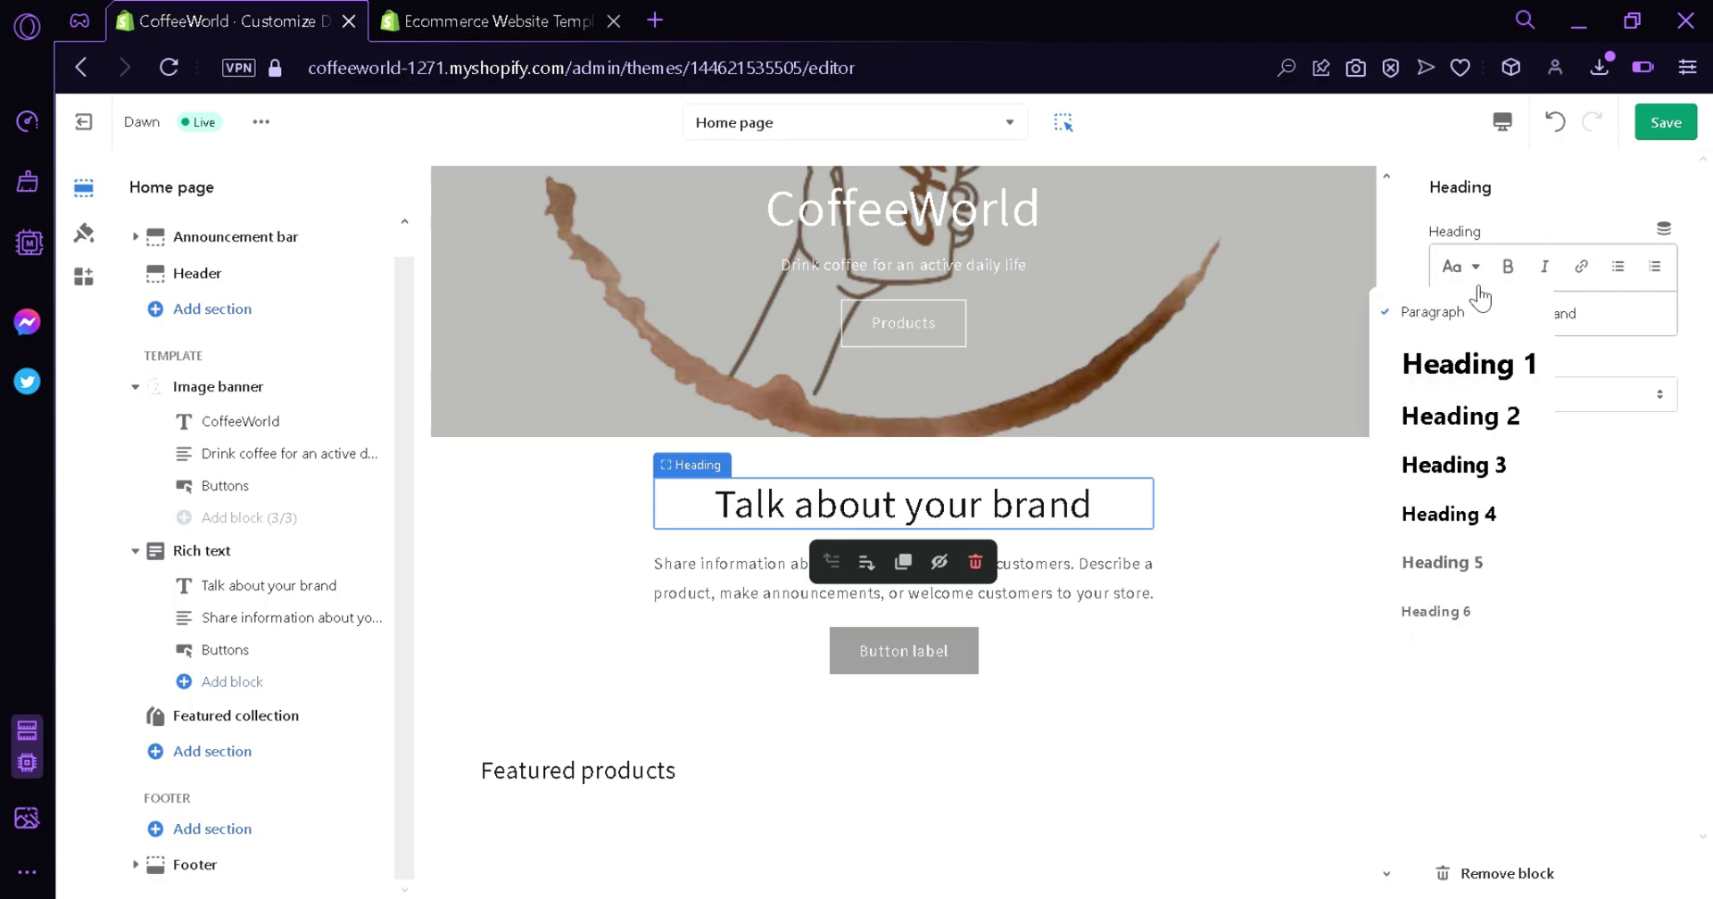
click(1510, 272)
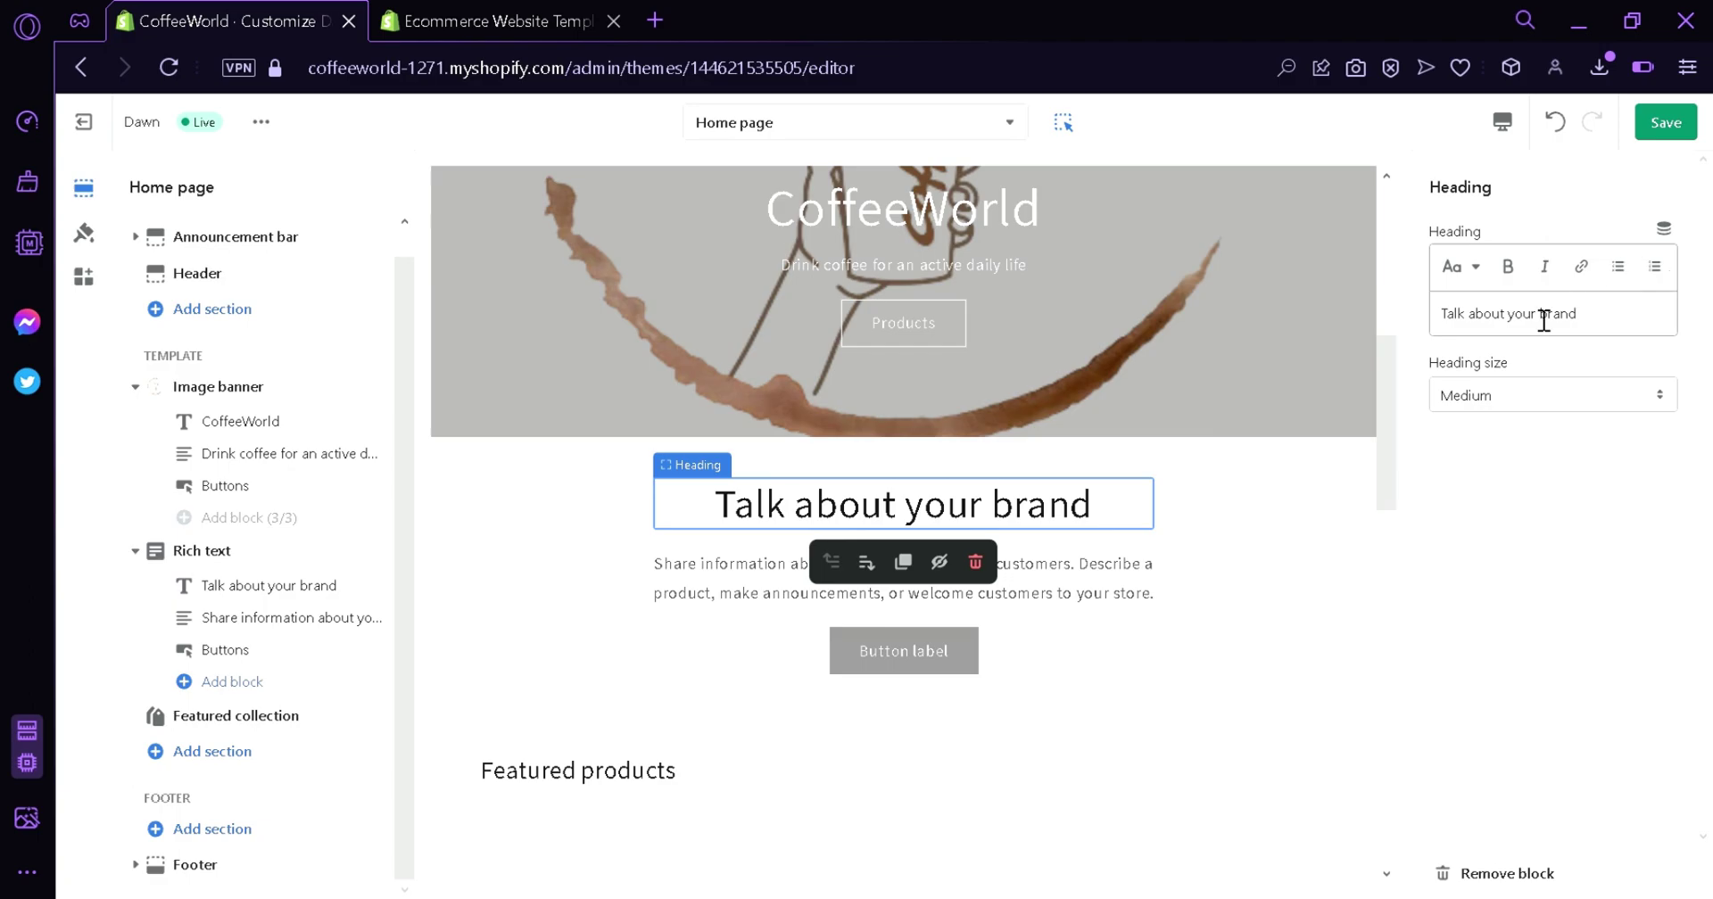
click(1331, 554)
drag(1388, 463, 1426, 569)
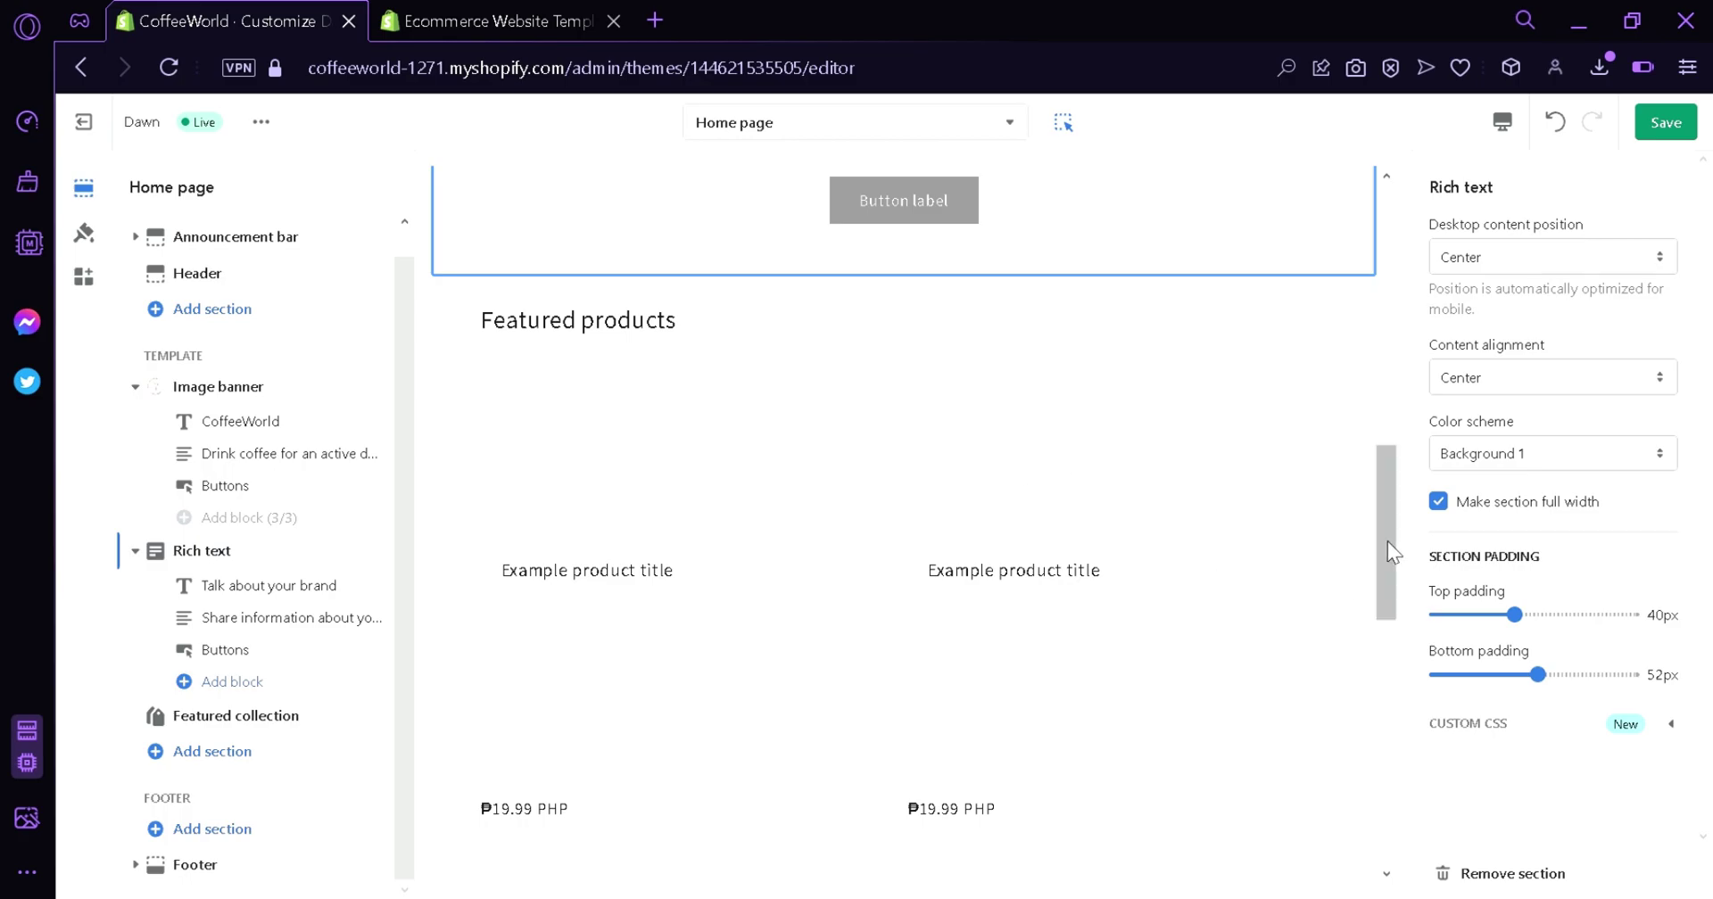
Set the Featured collection heading size to Medium and add the description 'Featuree producsts'.
click(1186, 514)
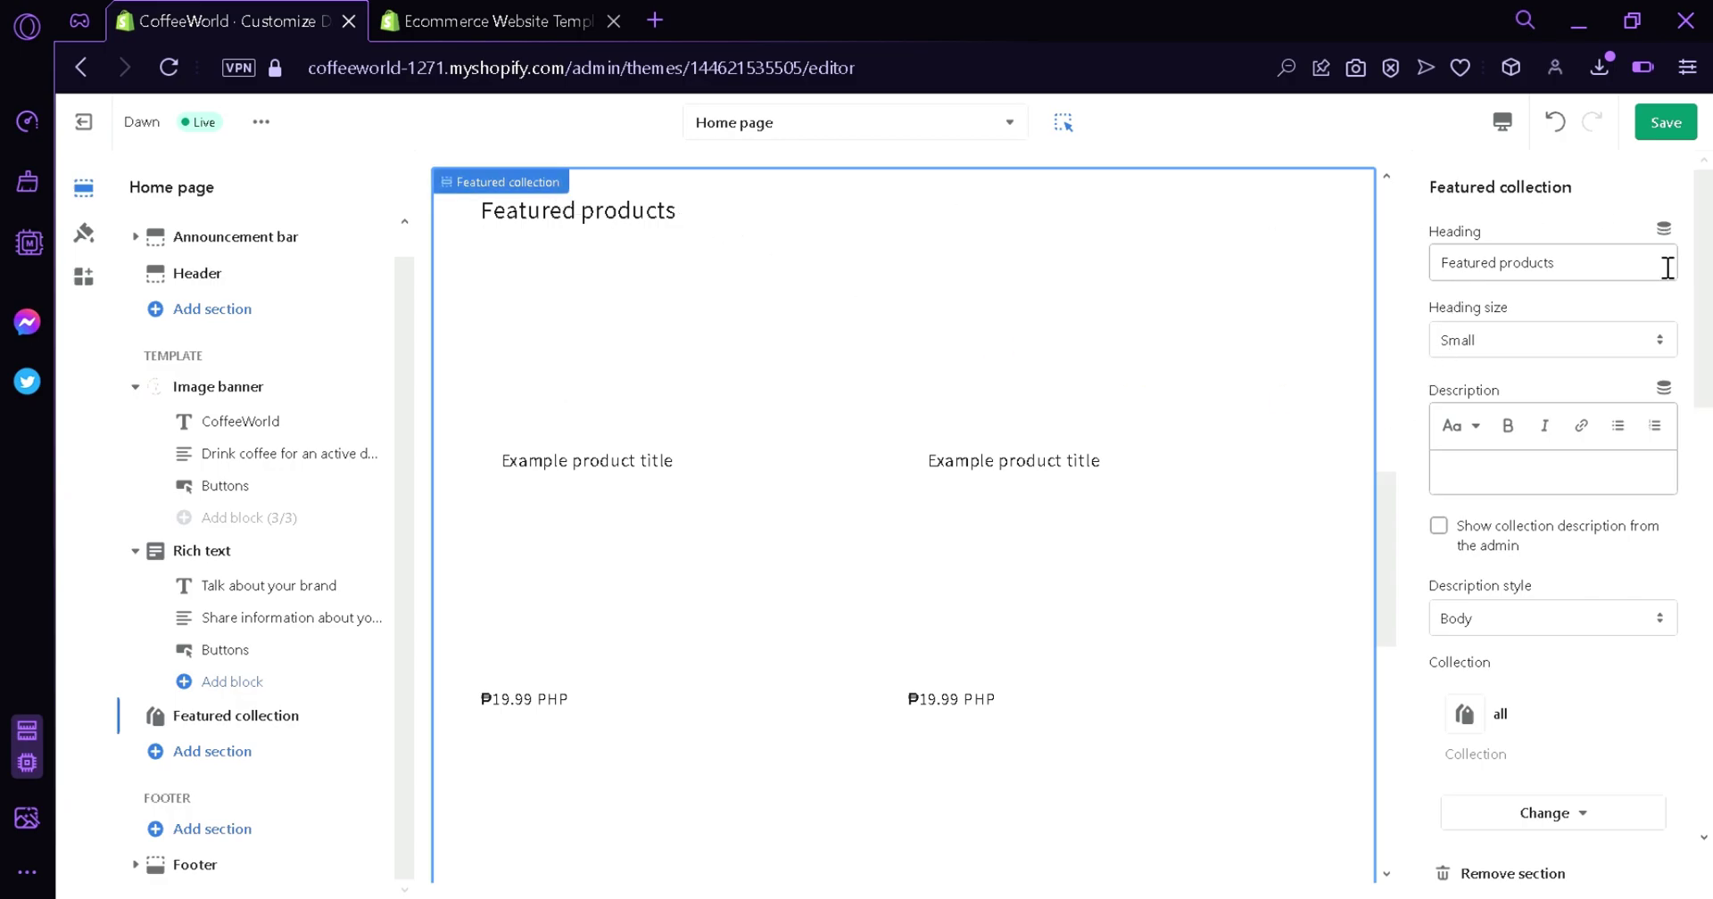
click(1619, 272)
click(1590, 341)
click(1610, 378)
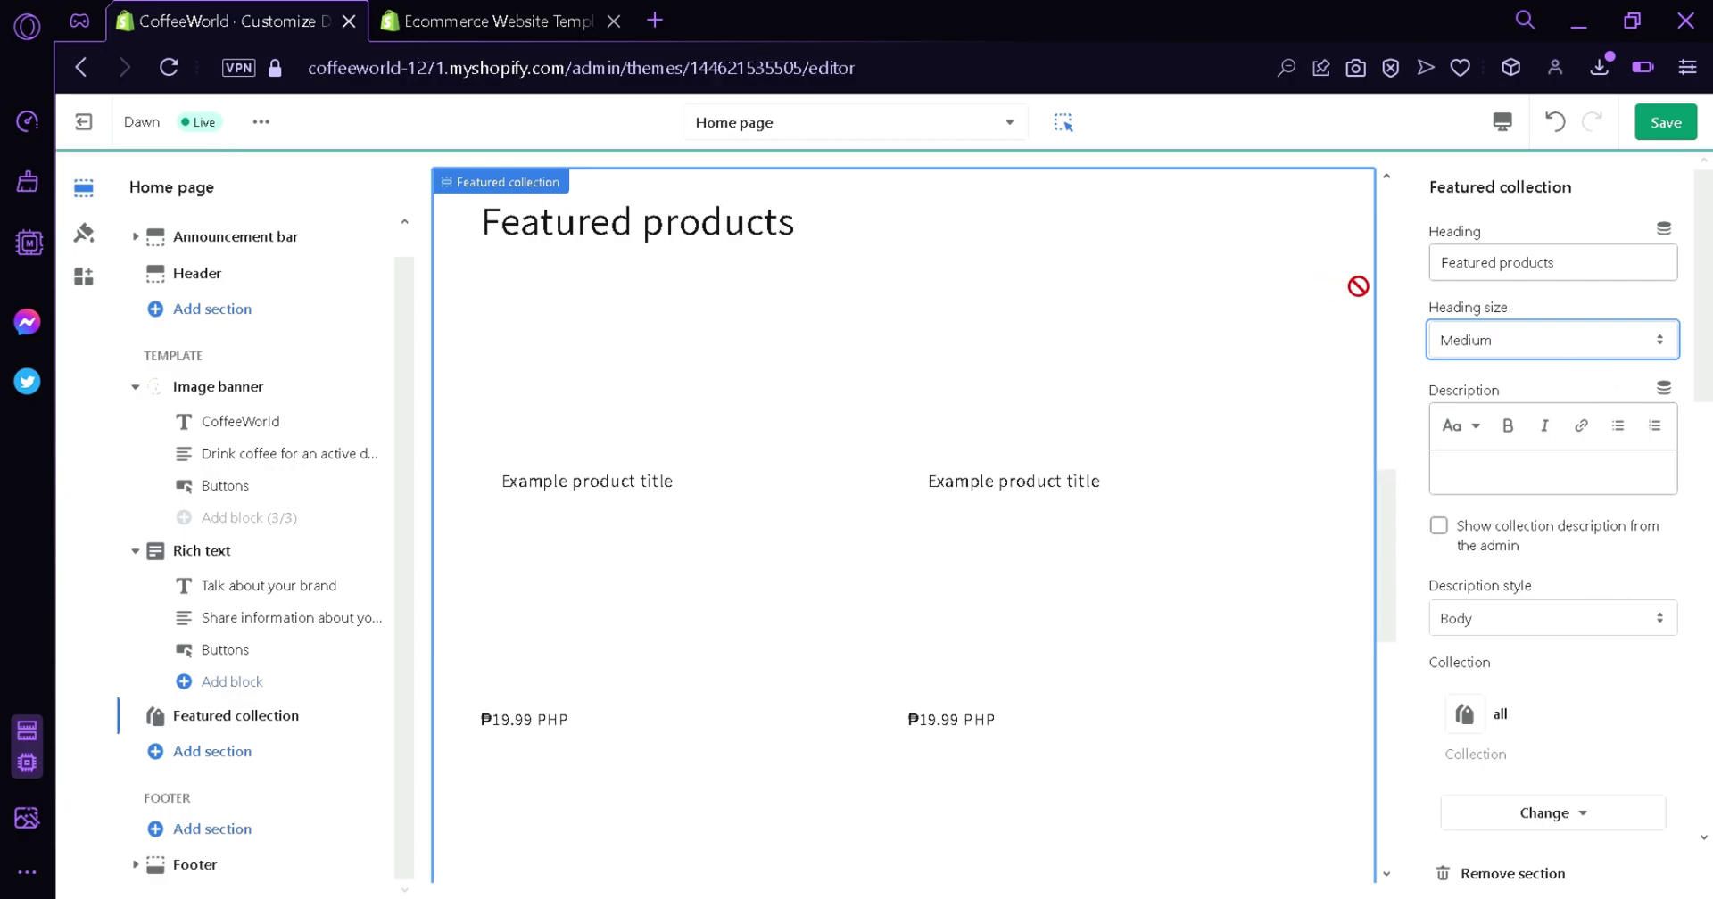
click(1593, 480)
text(Featuree producsts)
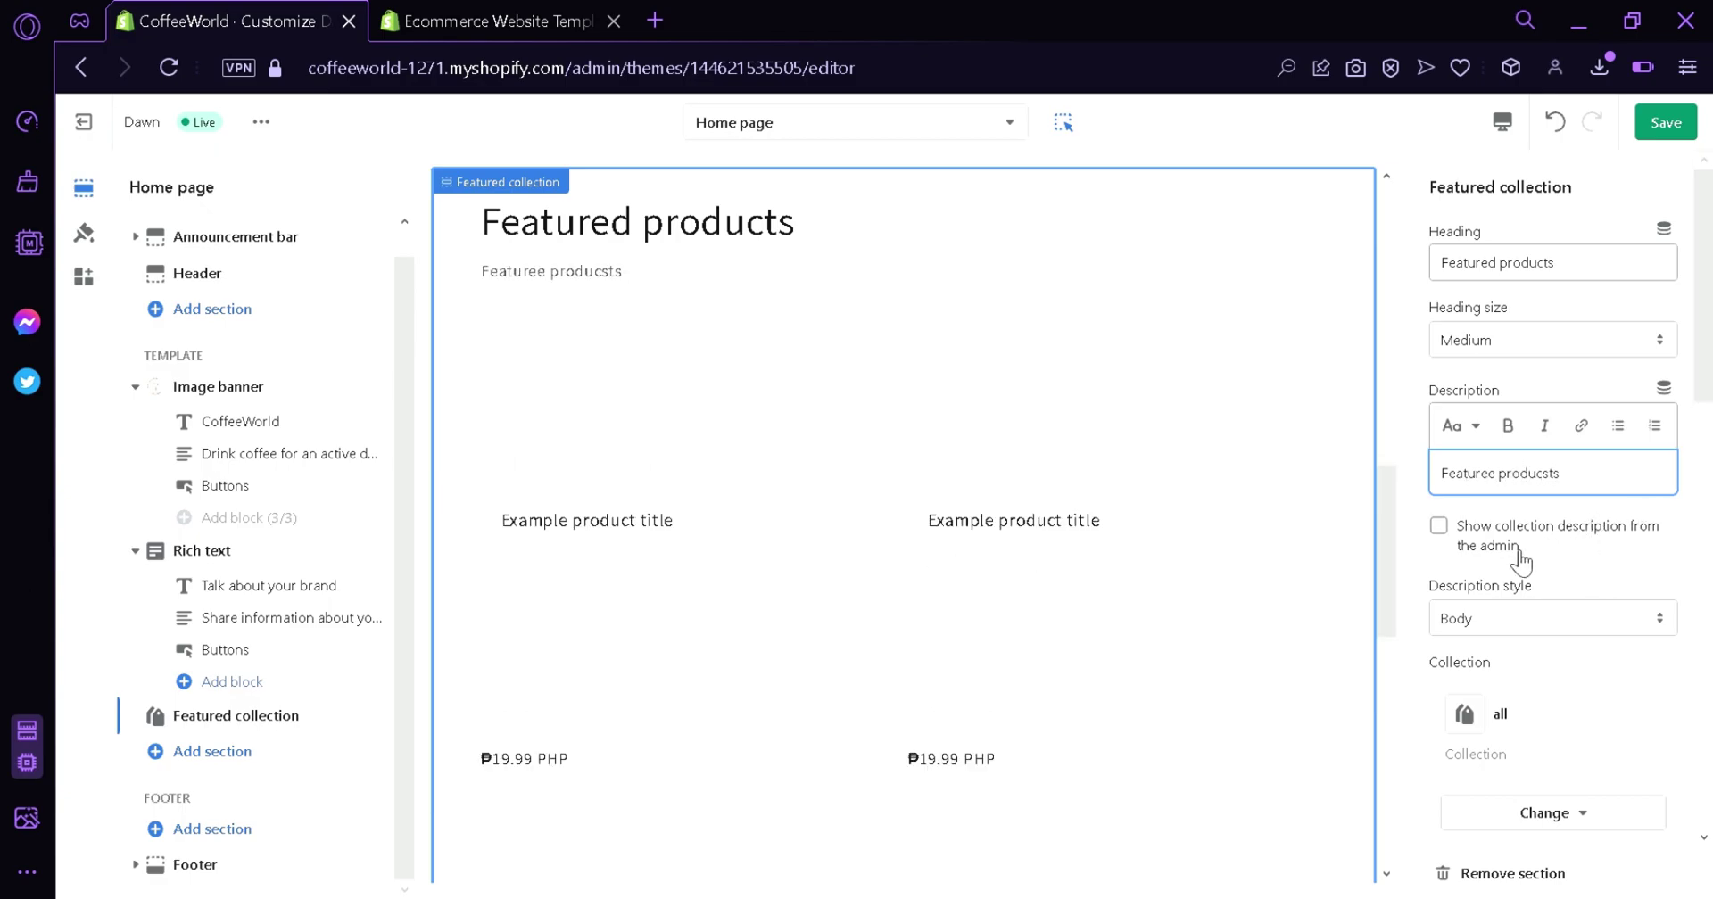
click(1474, 544)
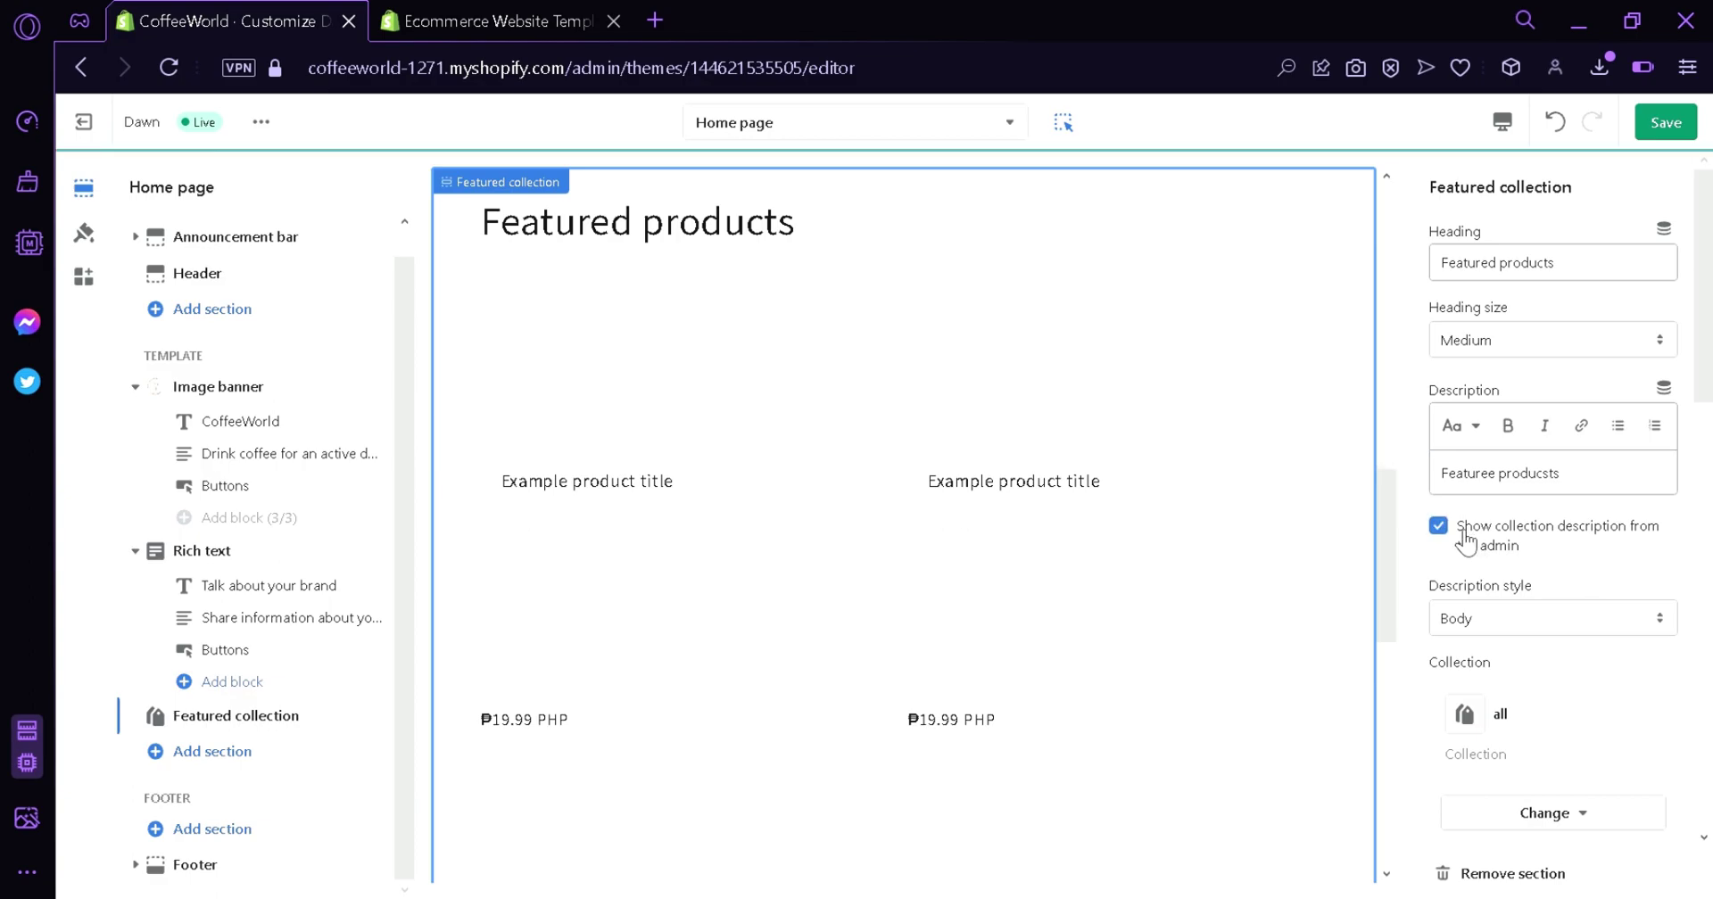
click(1466, 538)
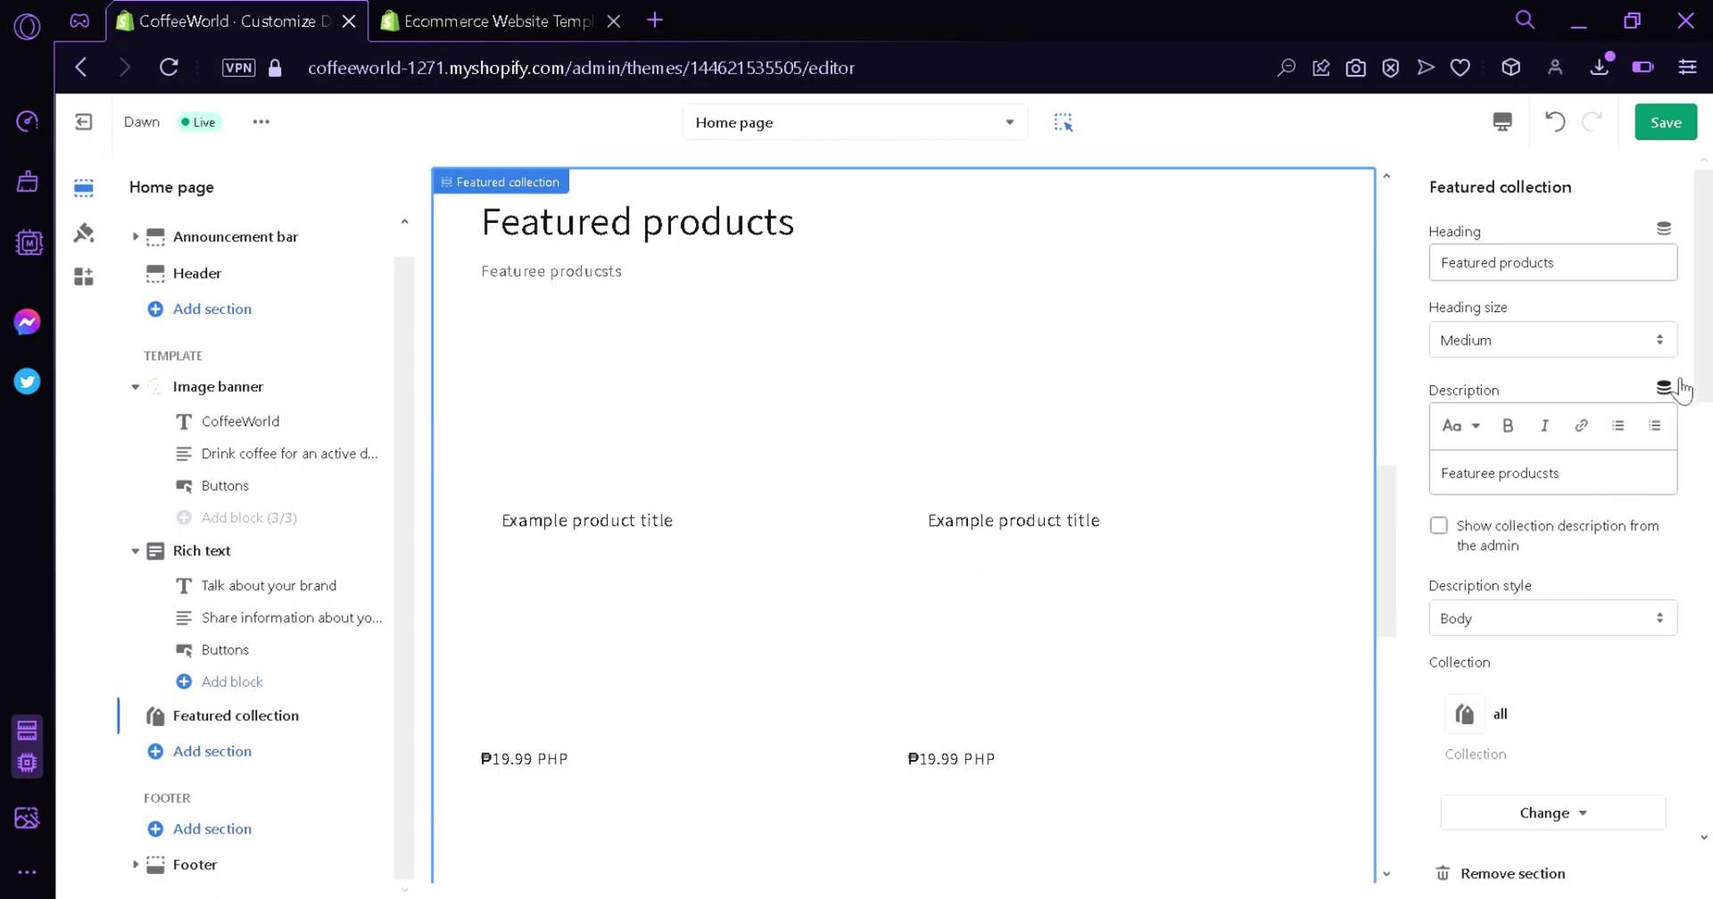
Review the description style and full-width options, leaving products at normal width.
scroll(1709, 368, down, 1)
scroll(1709, 368, down, 3)
click(1618, 474)
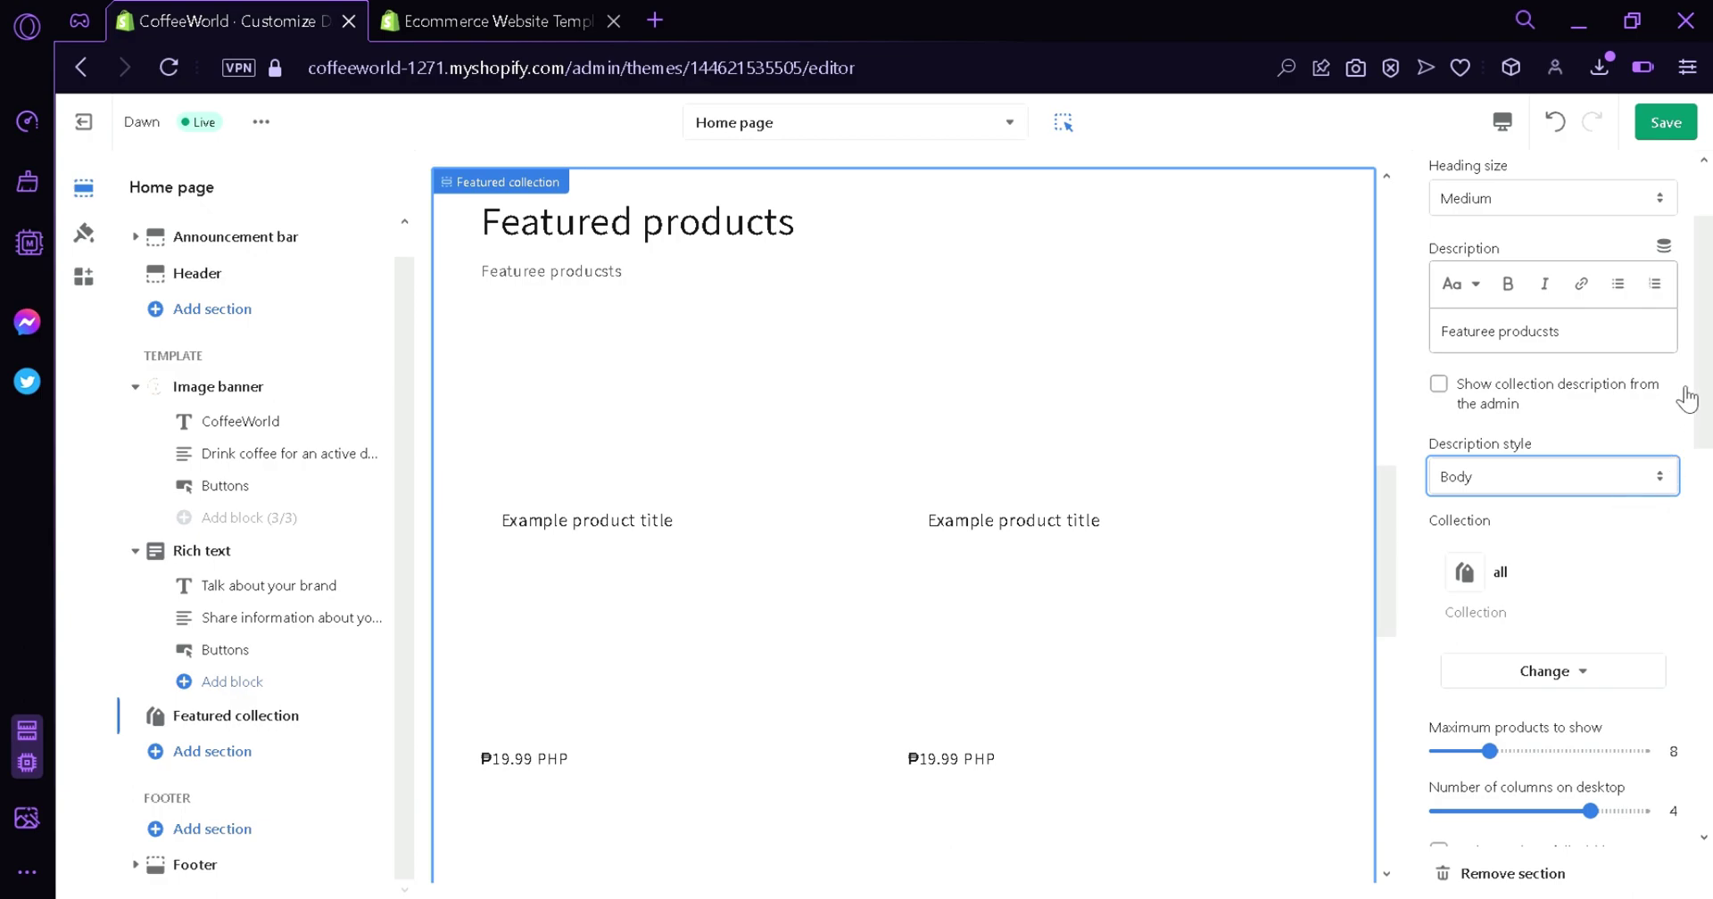
drag(1703, 395, 1706, 446)
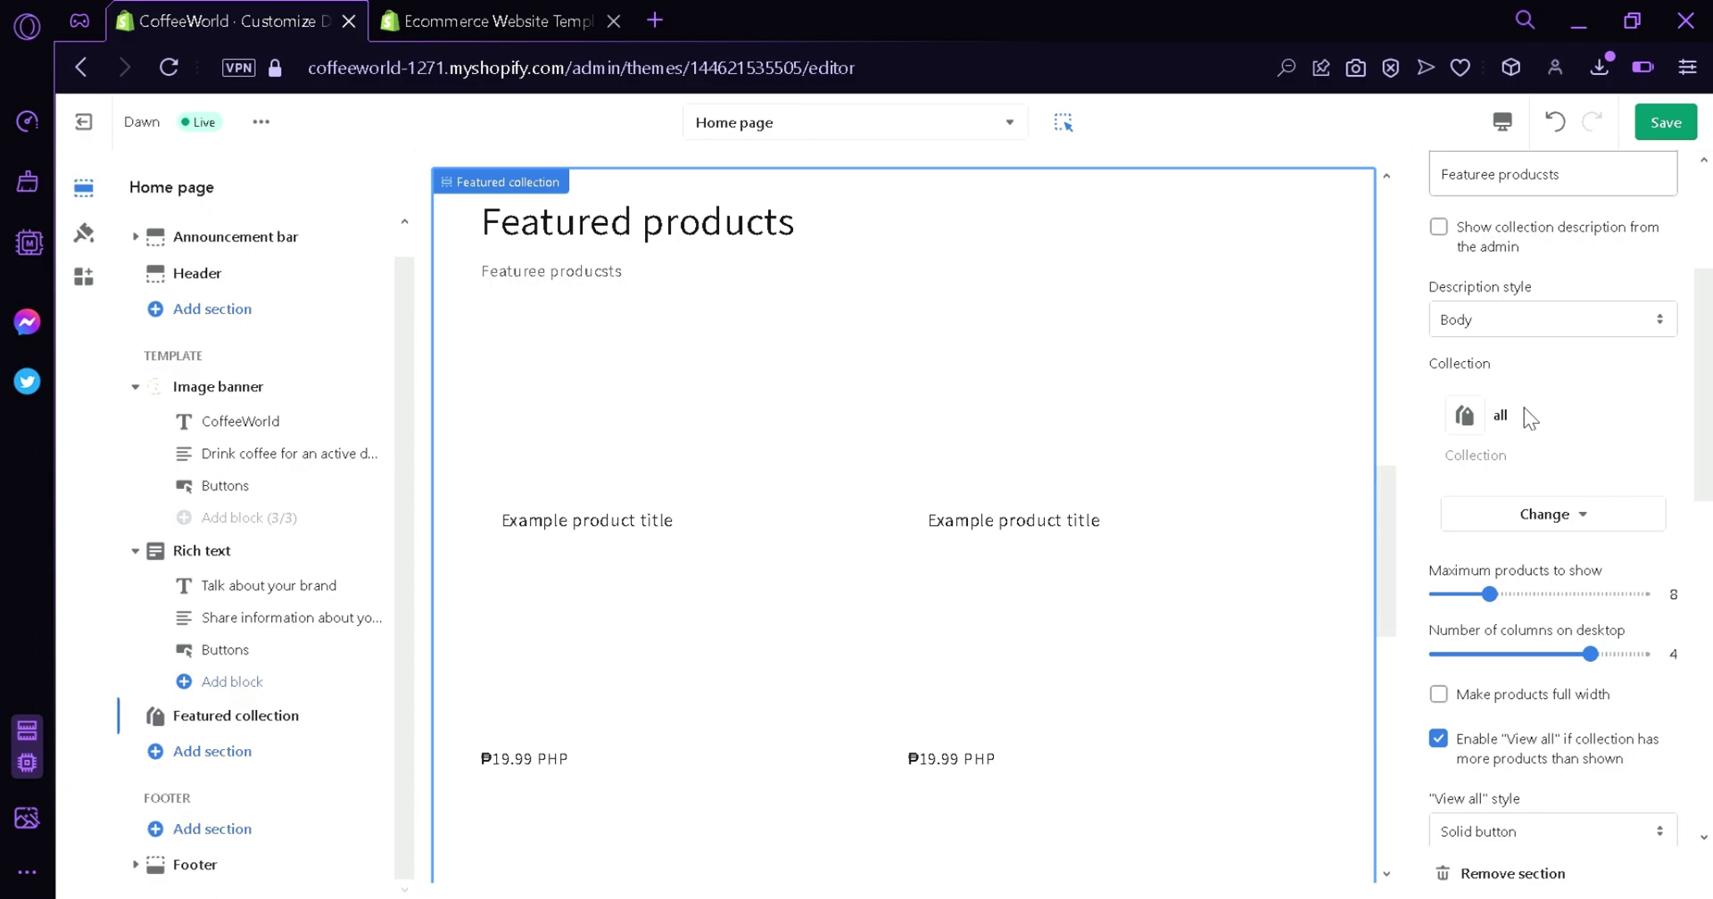
scroll(1594, 442, down, 2)
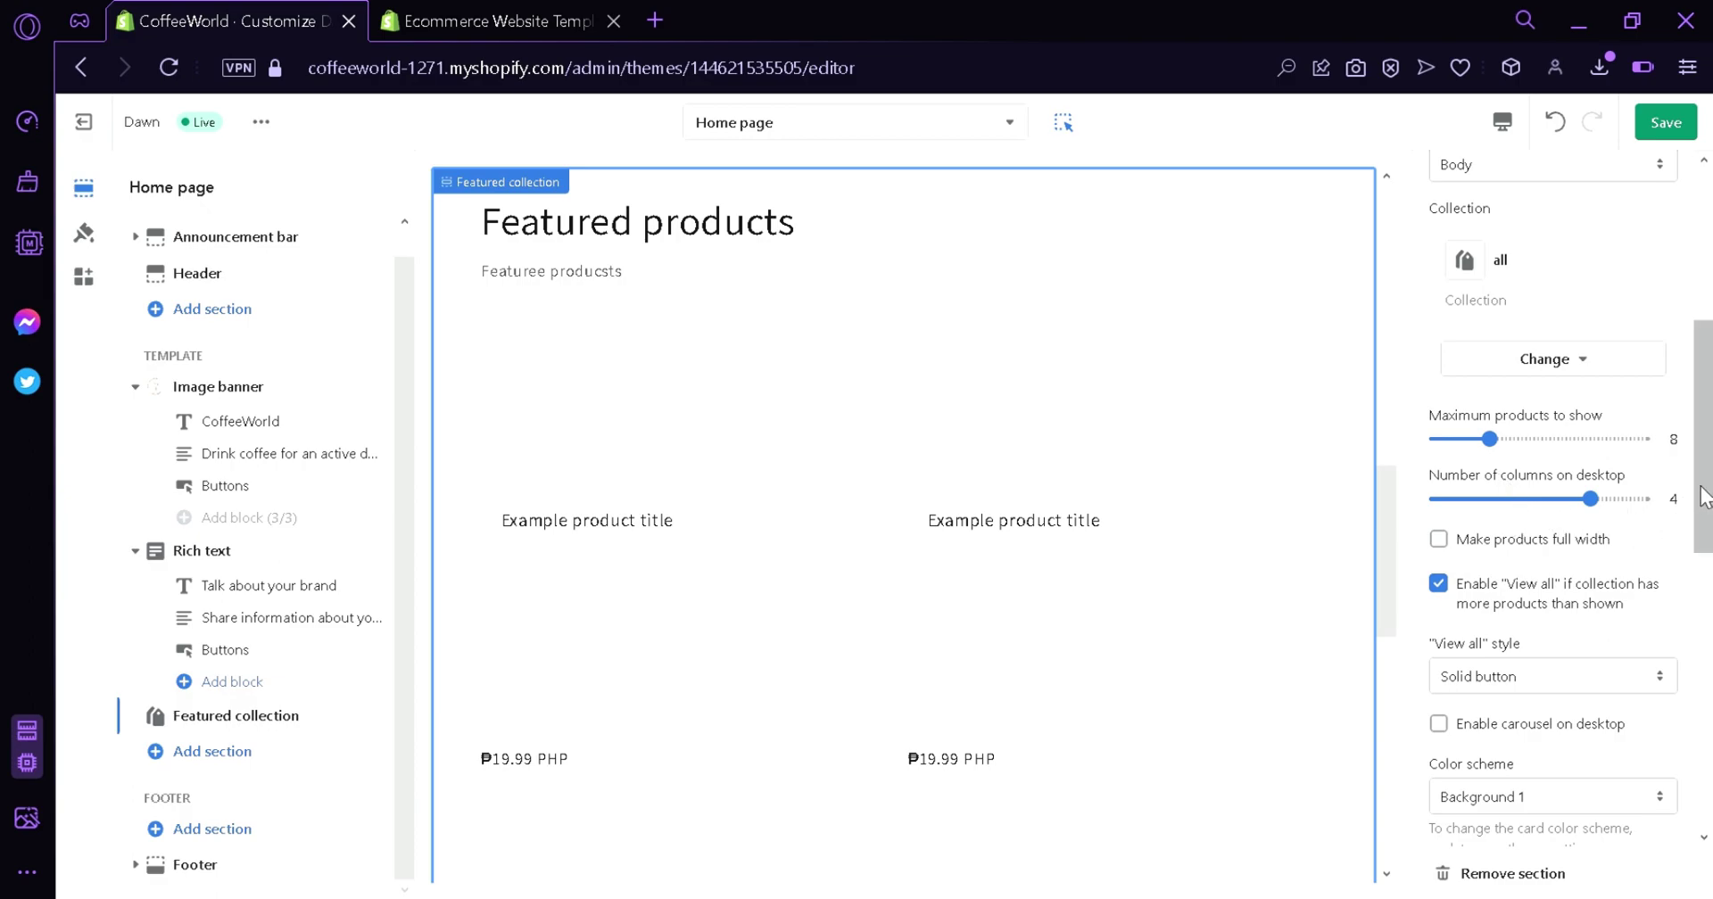
scroll(1516, 464, down, 1)
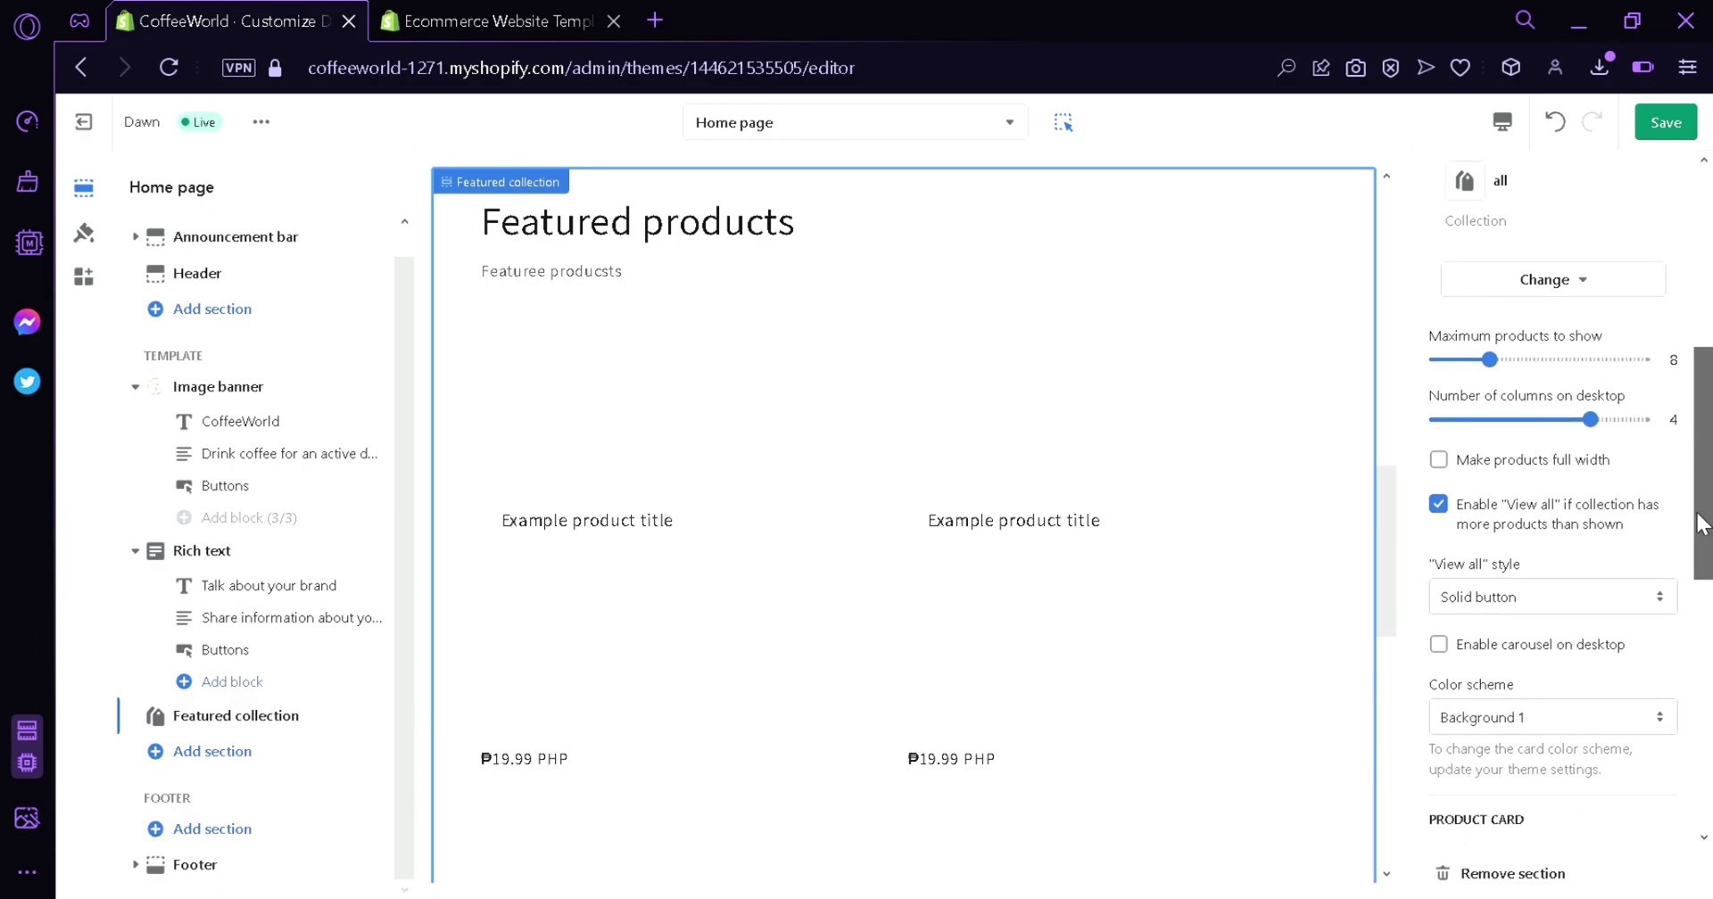
click(1453, 450)
click(1456, 453)
scroll(1704, 549, down, 2)
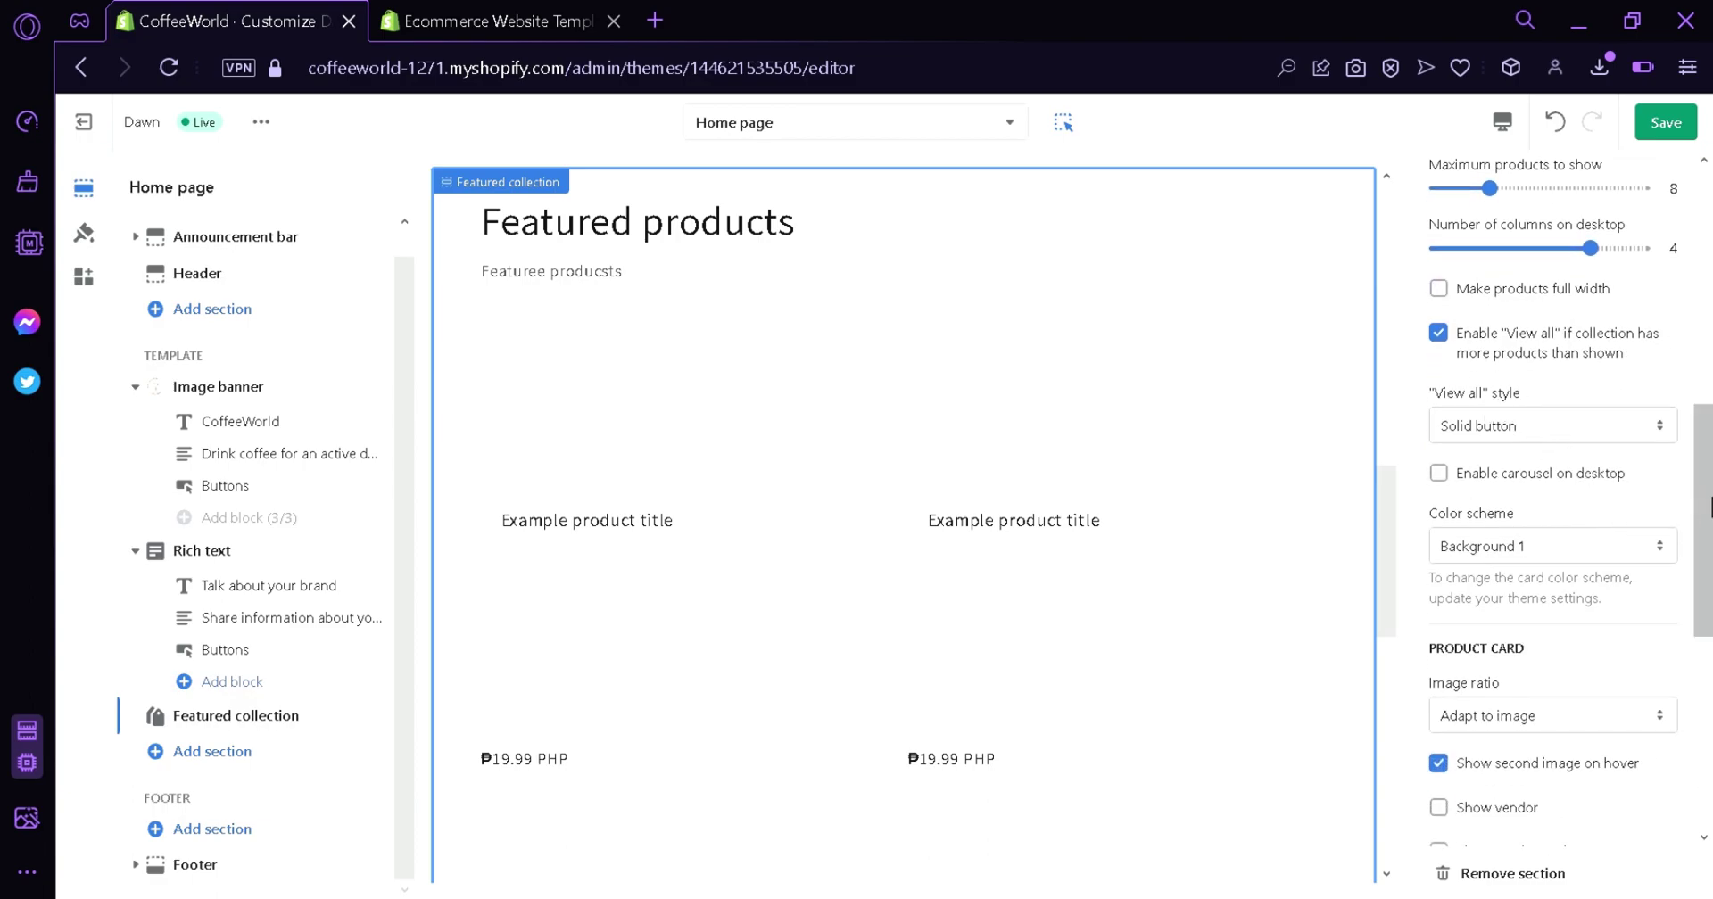
scroll(1579, 522, down, 3)
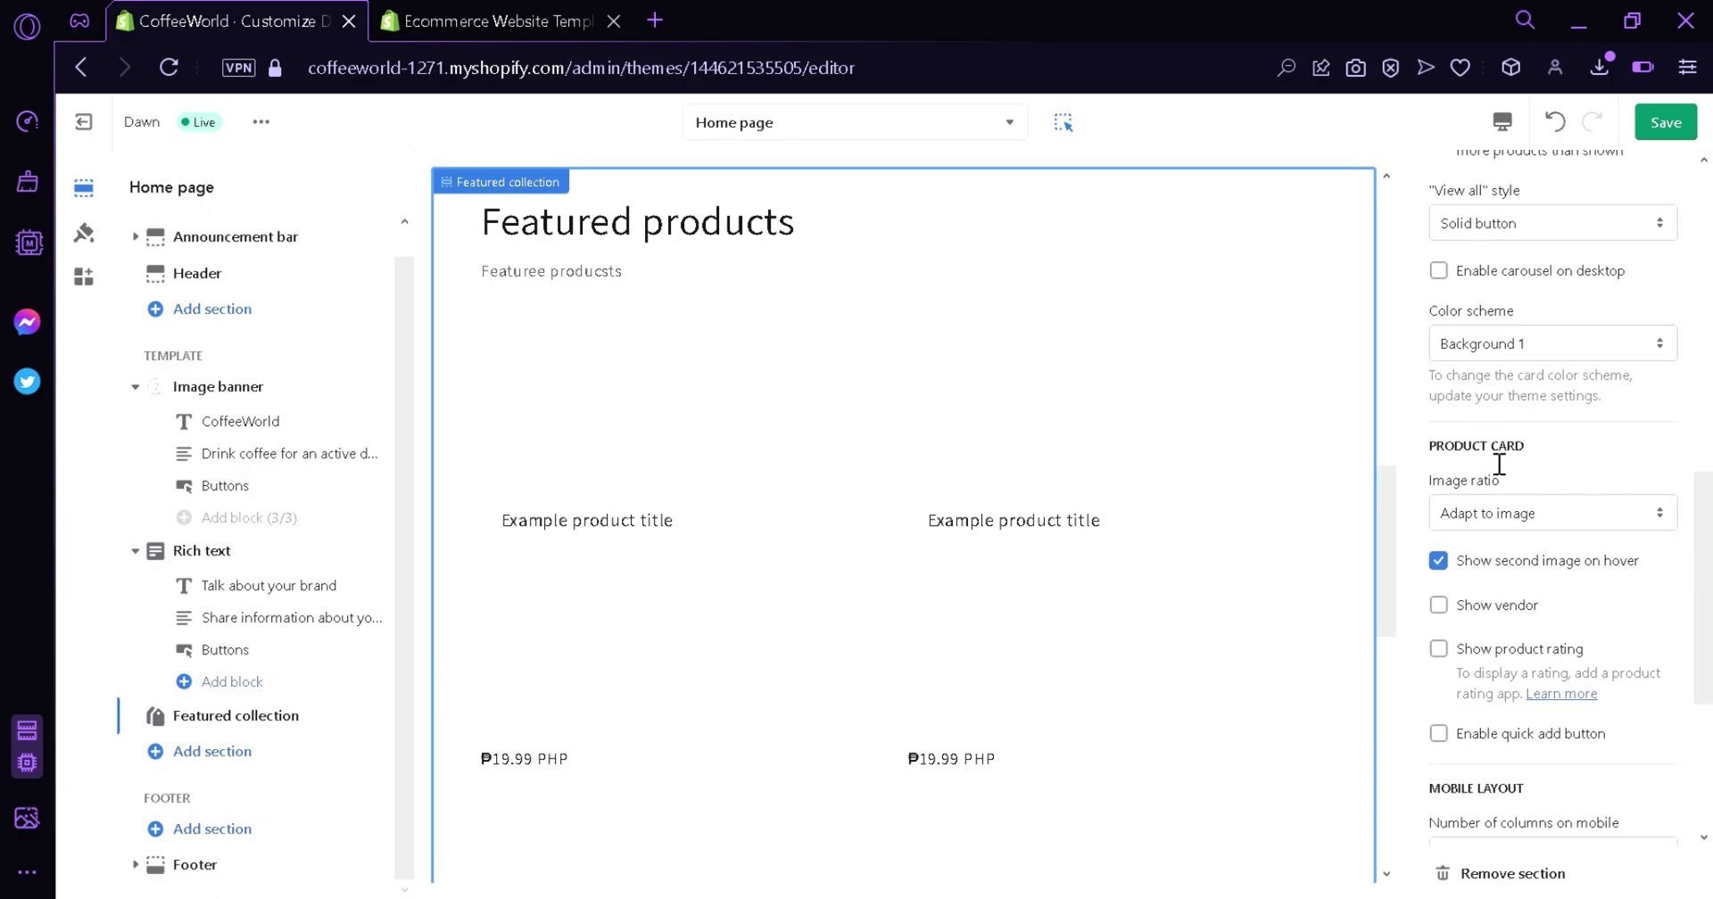
Show the vendor and product ratings on the featured product cards.
click(1569, 507)
click(1454, 605)
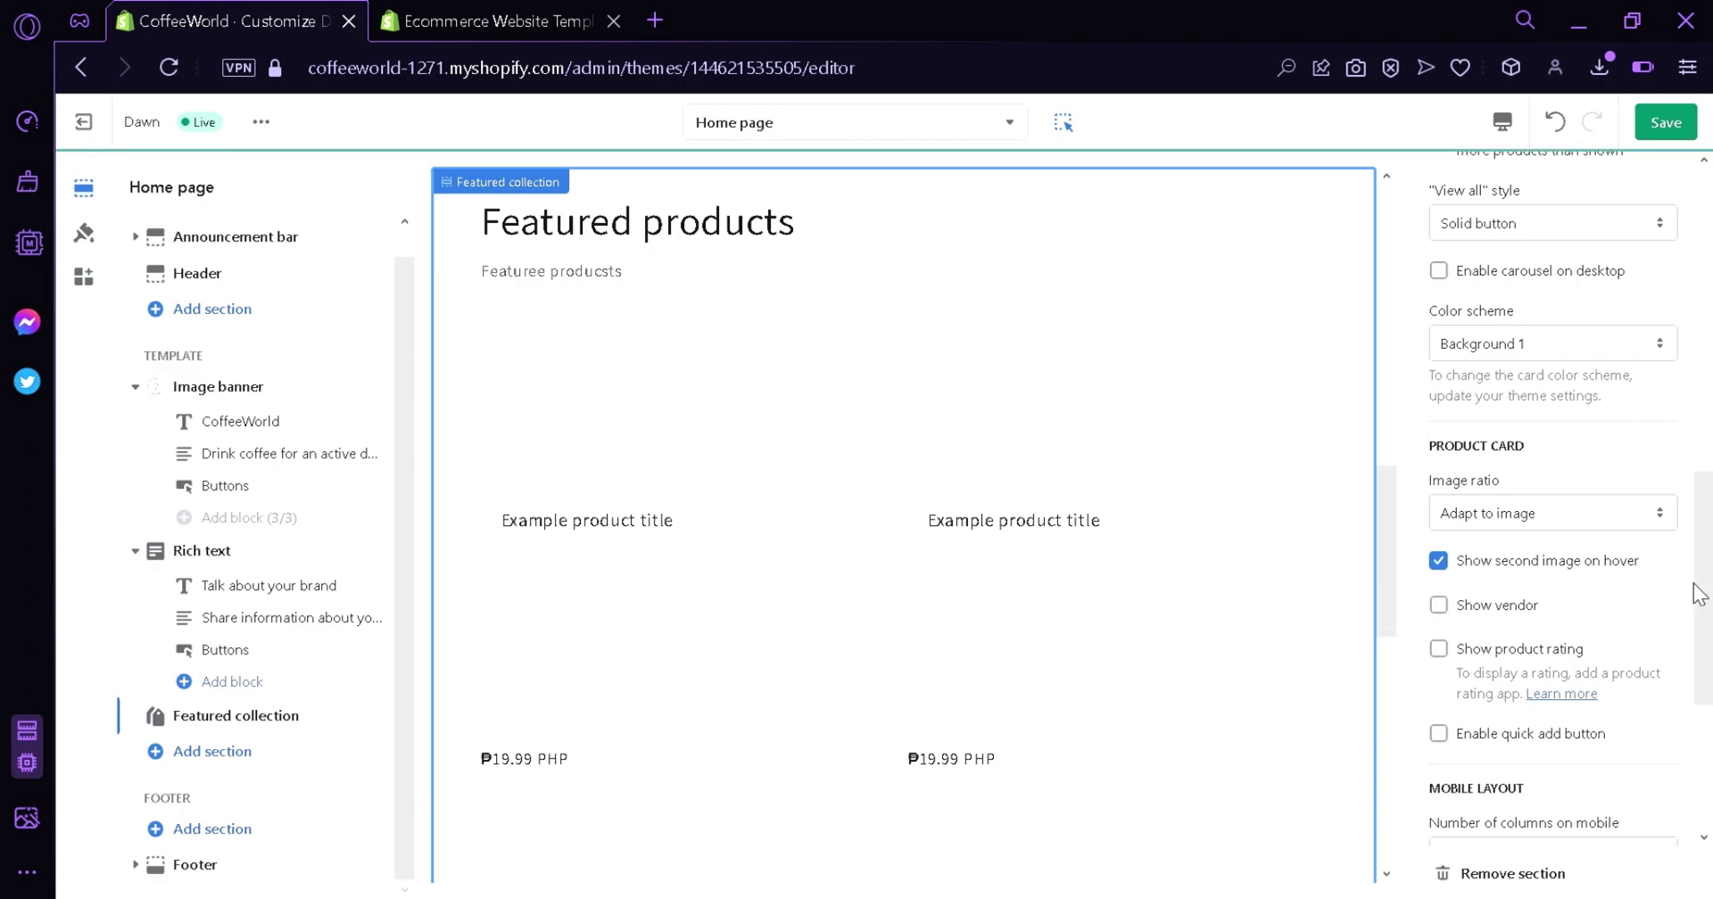
scroll(1624, 615, down, 2)
click(1479, 505)
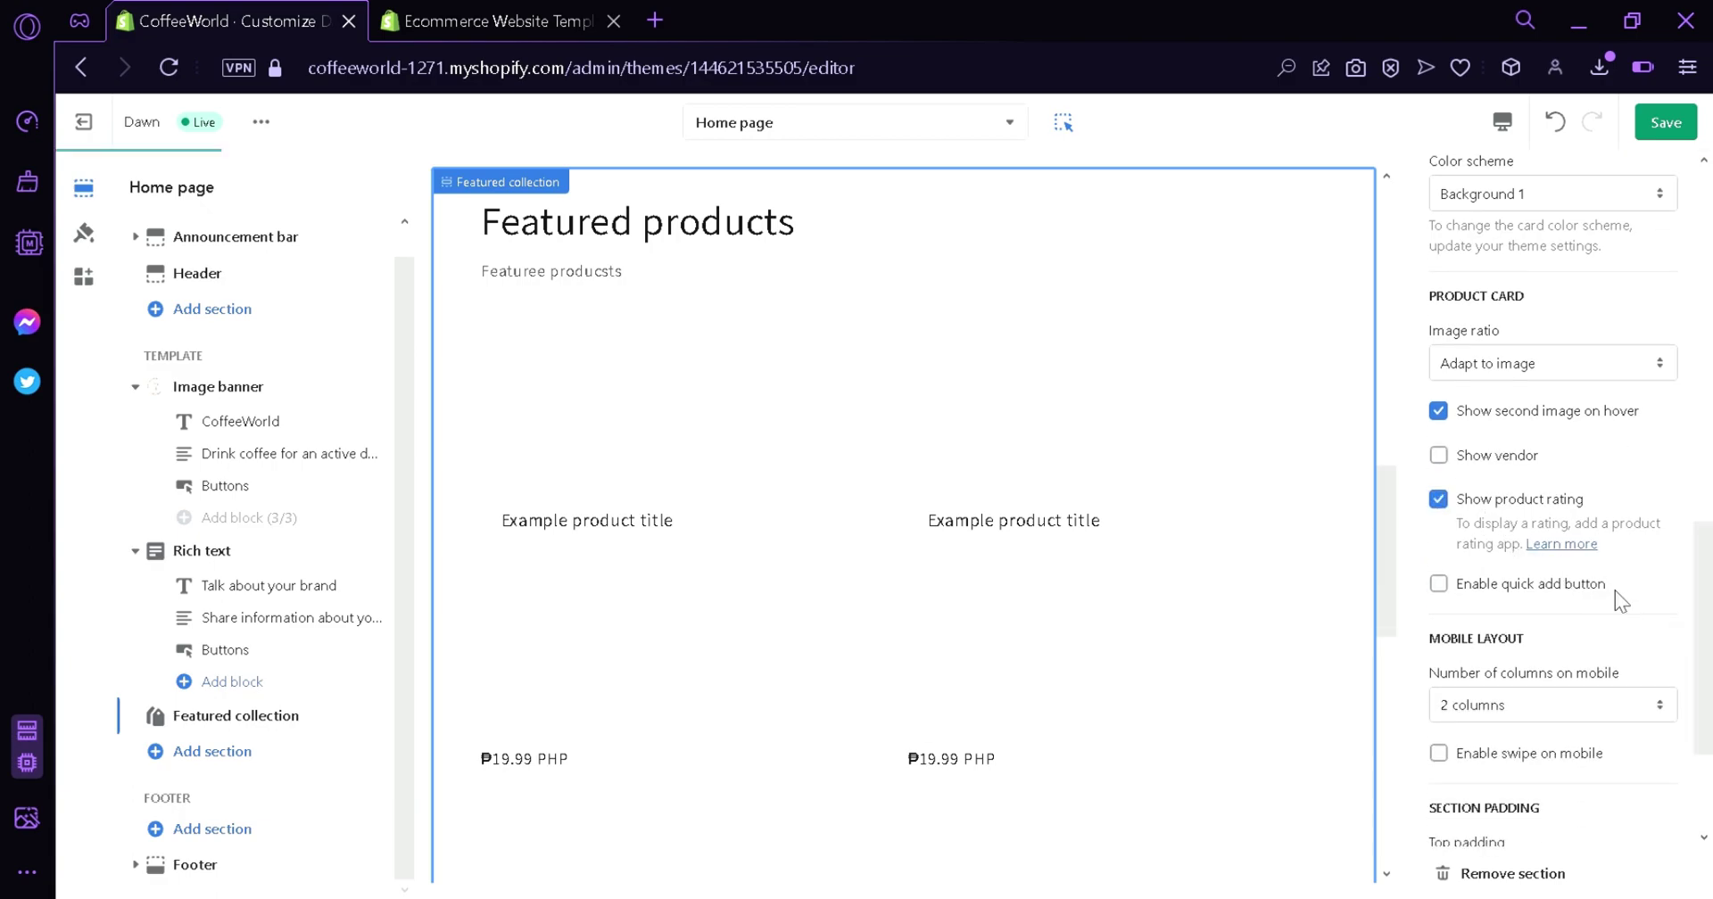
scroll(1677, 624, down, 3)
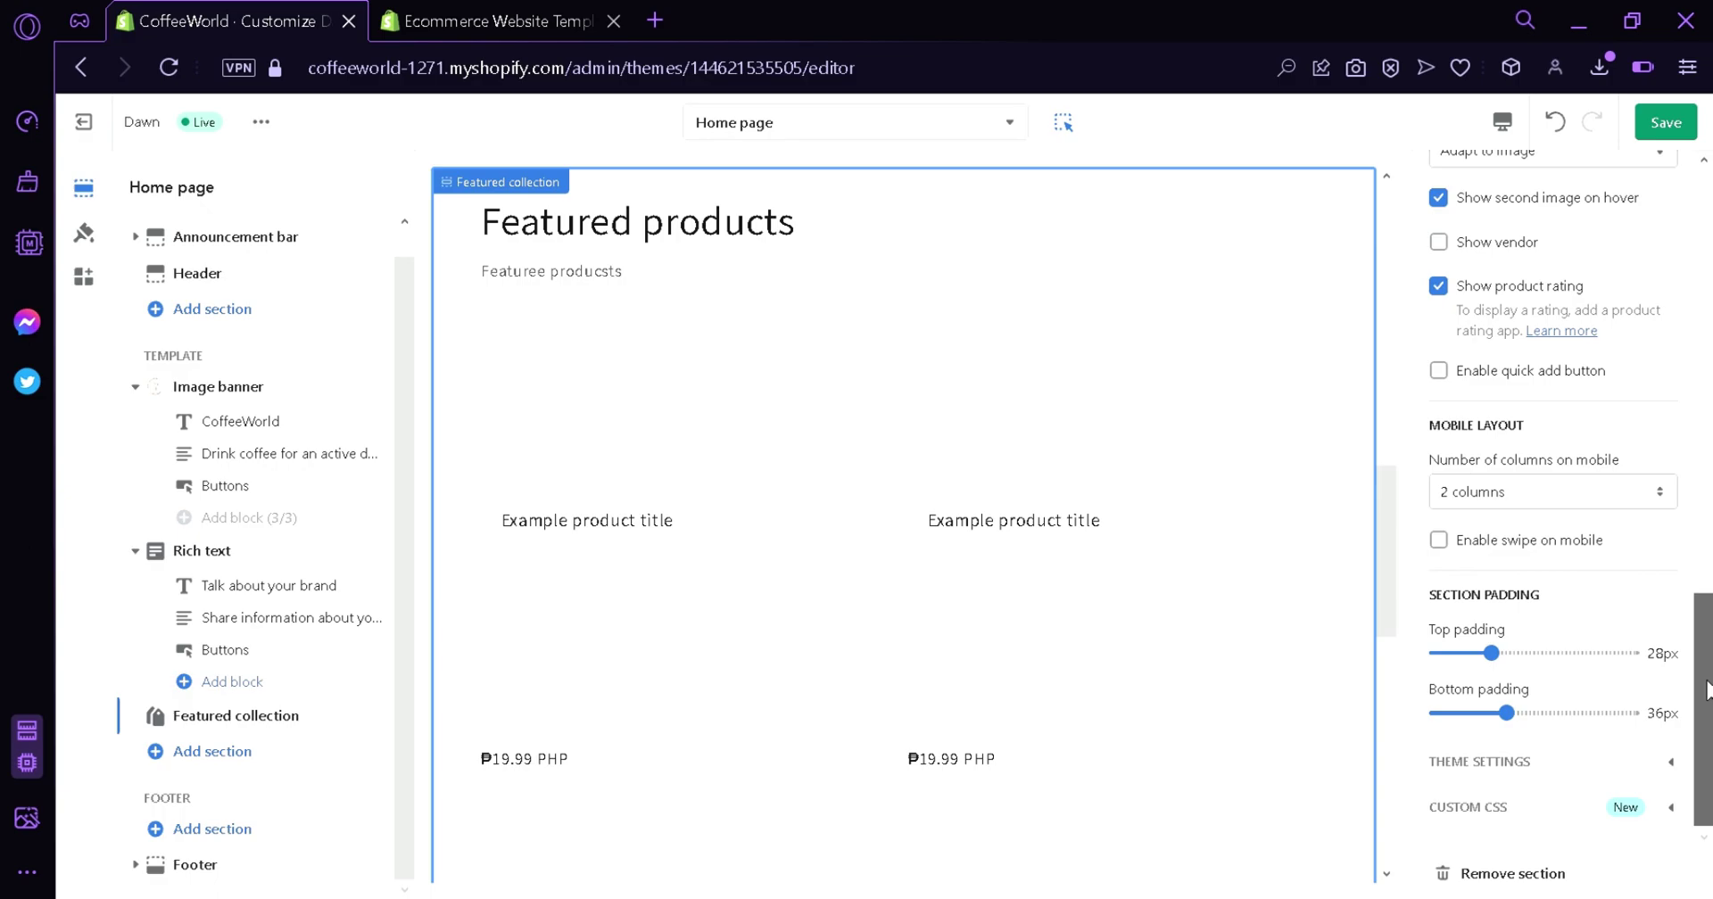
scroll(1671, 587, up, 5)
drag(1400, 558, 1462, 801)
Review the Footer's Info and Our mission blocks, then save the home page changes.
click(1186, 588)
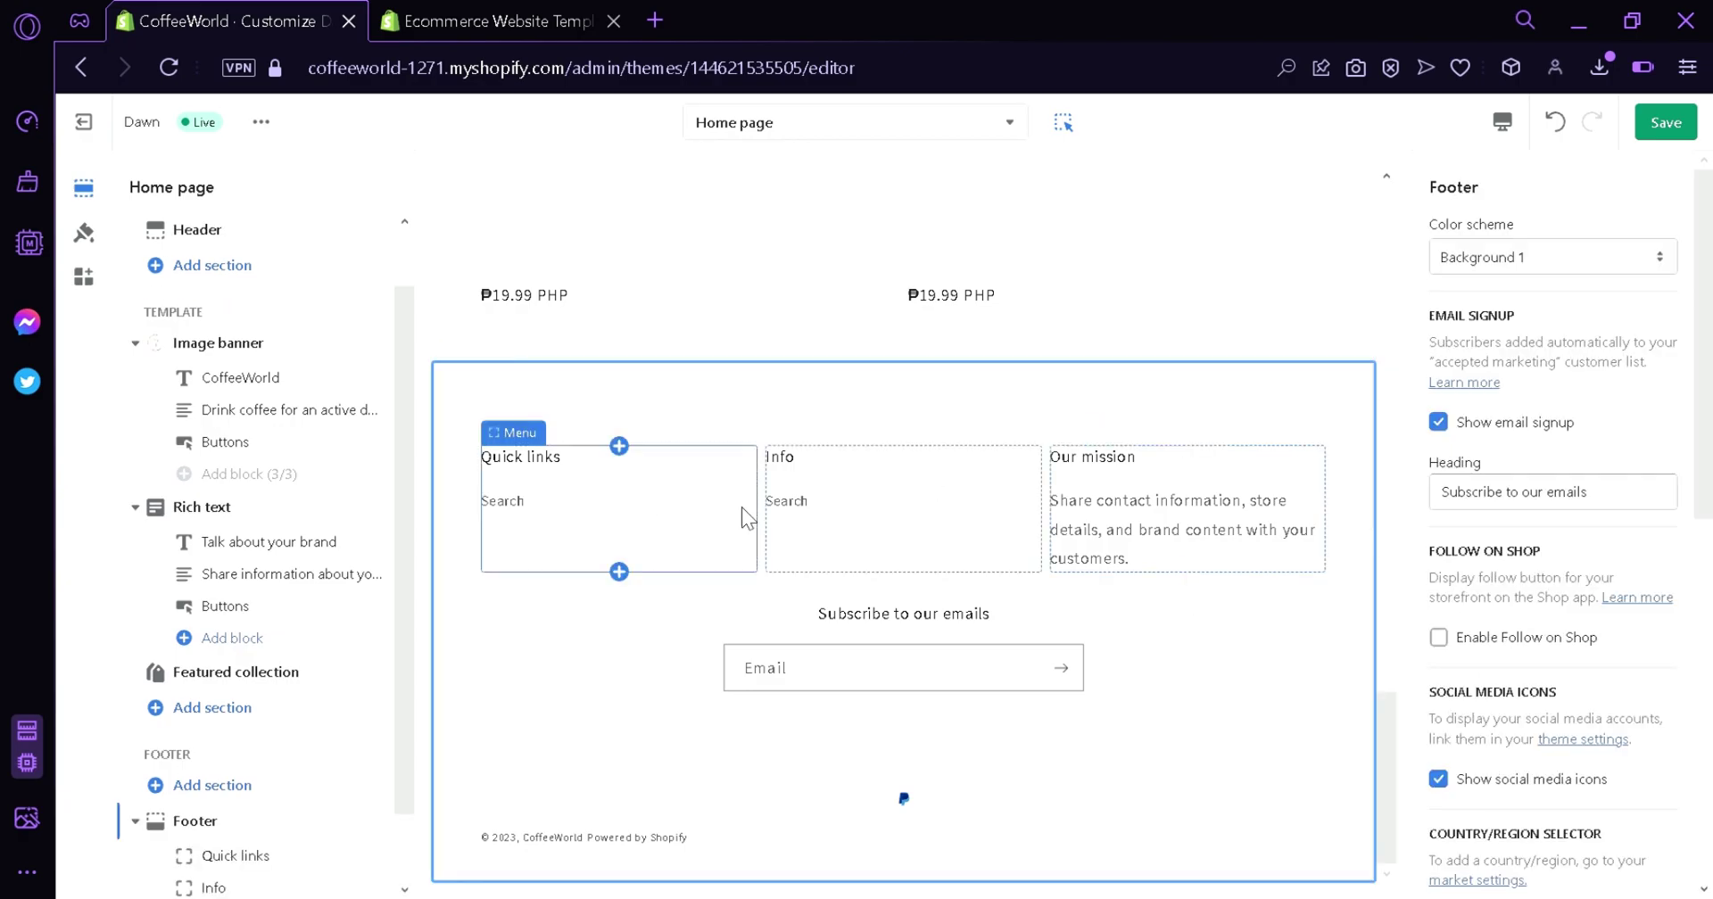
click(916, 546)
click(1101, 538)
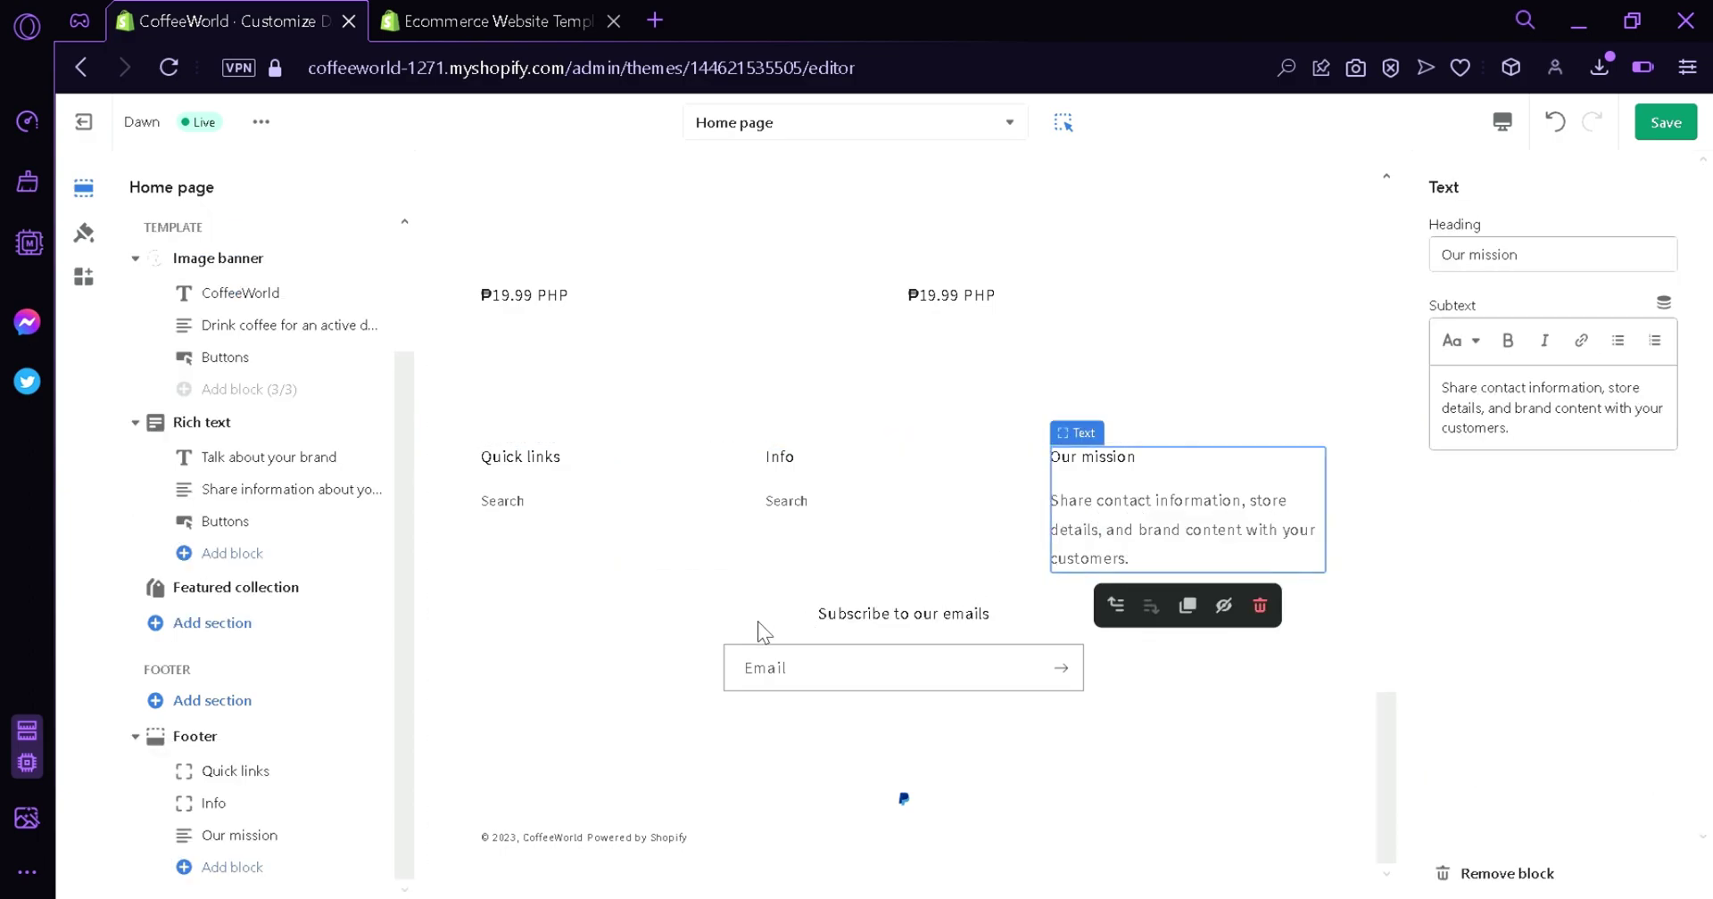
scroll(746, 512, up, 15)
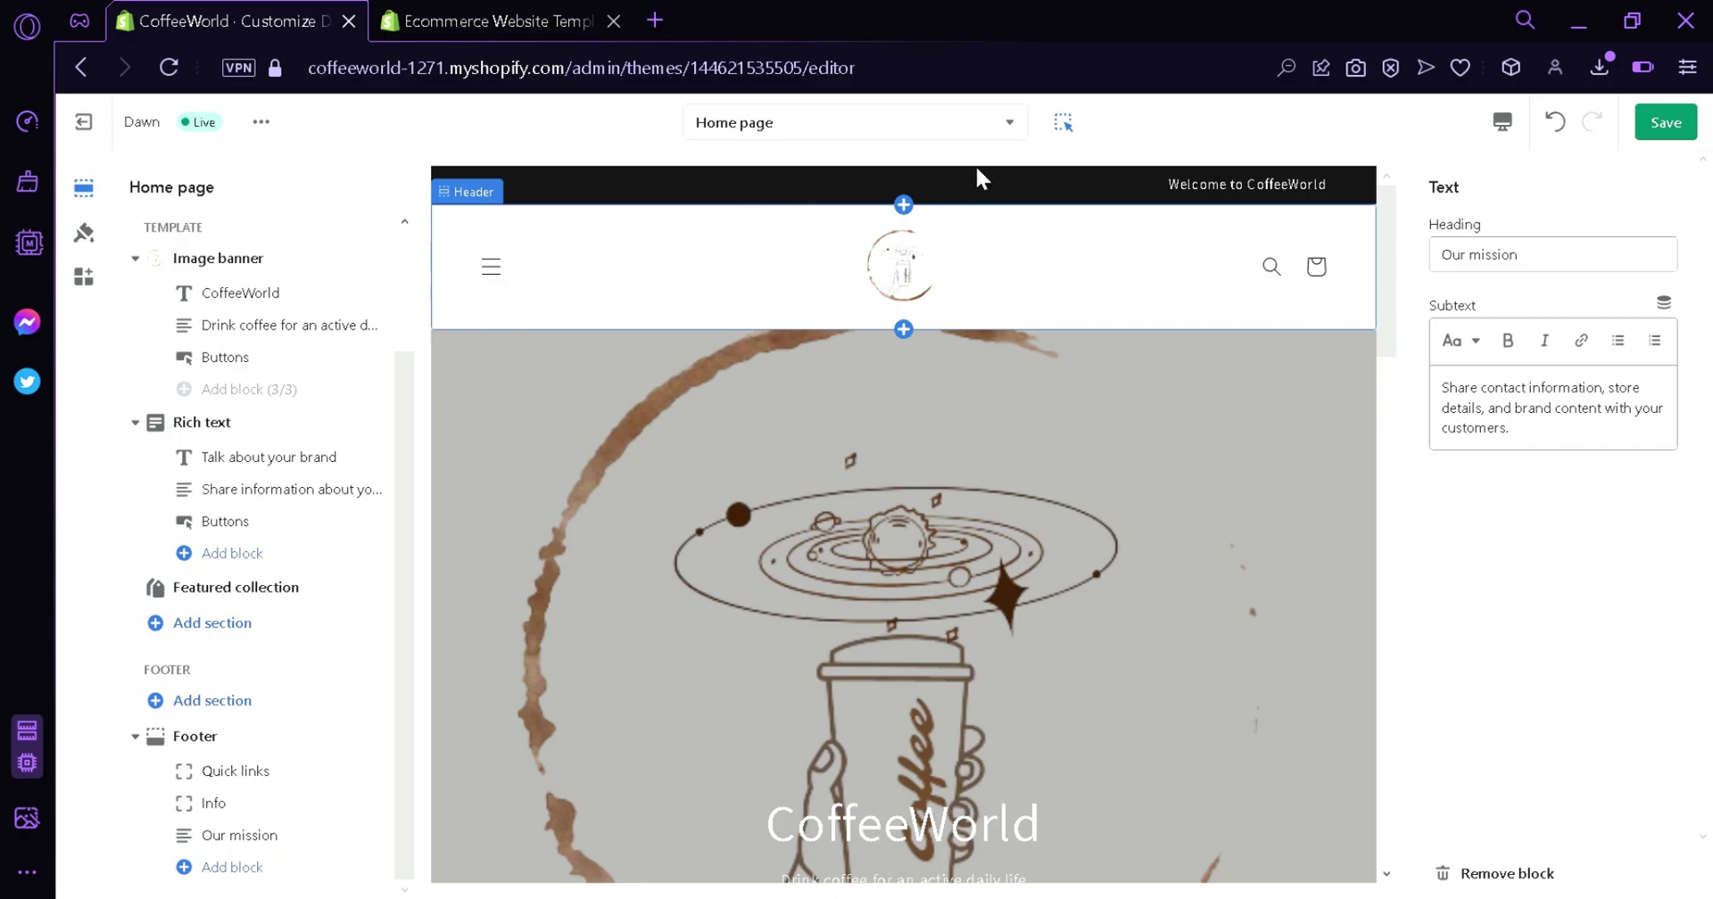
click(1682, 128)
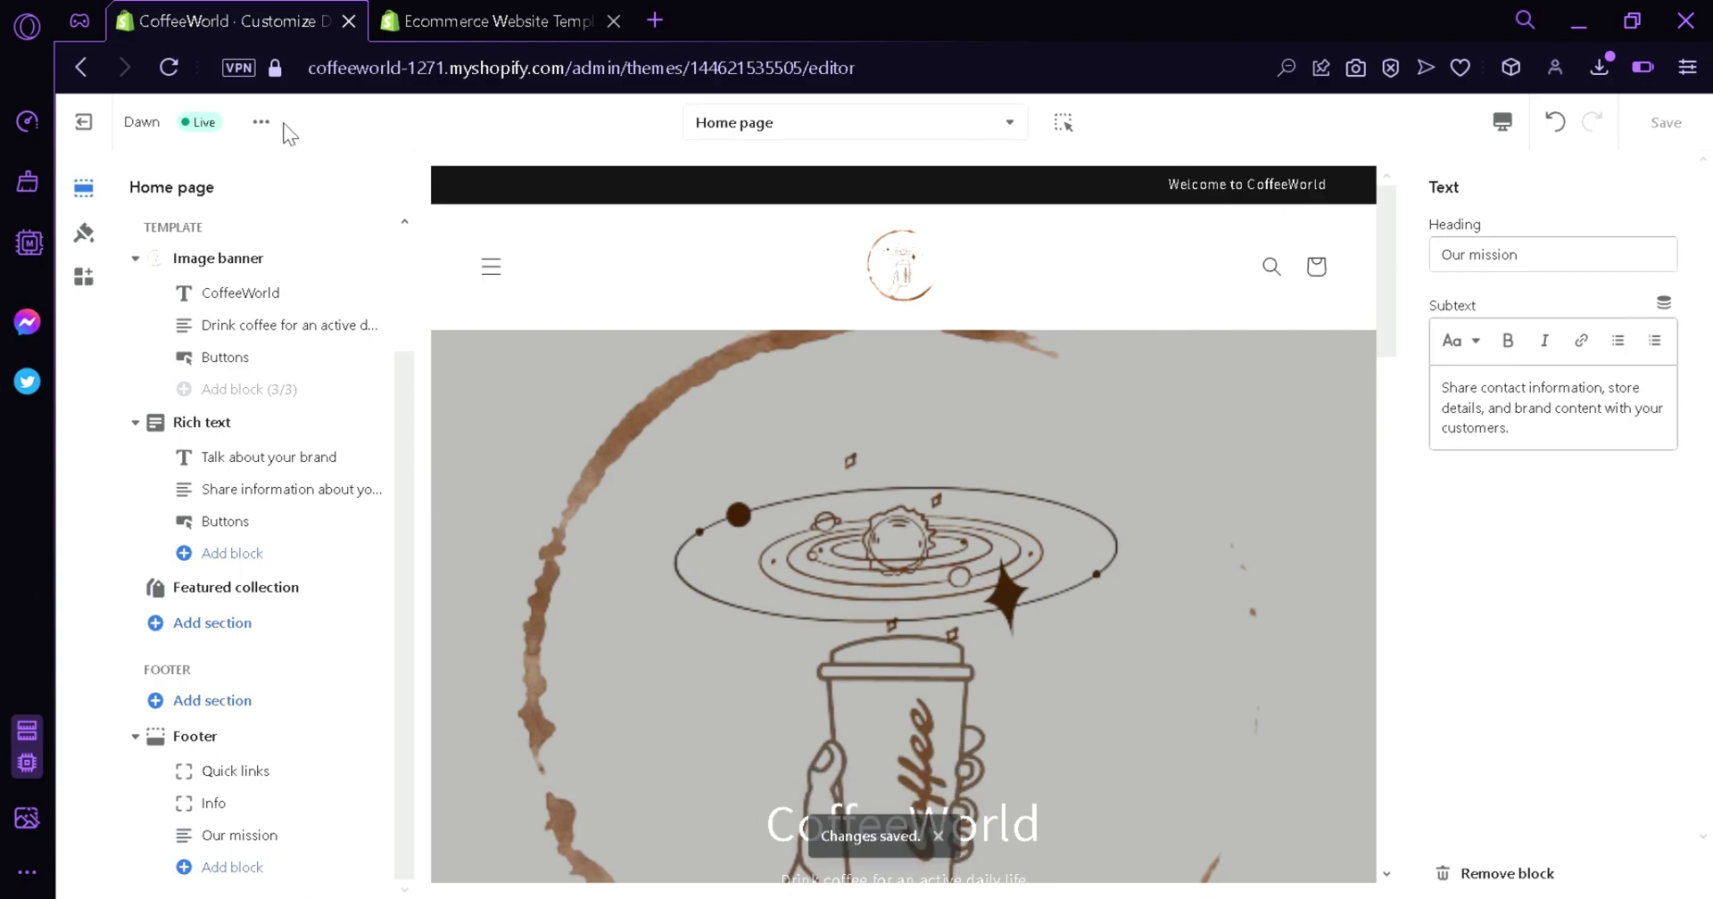
Exit the editor, open the live CoffeeWorld storefront in a new tab, and scroll through it.
click(84, 121)
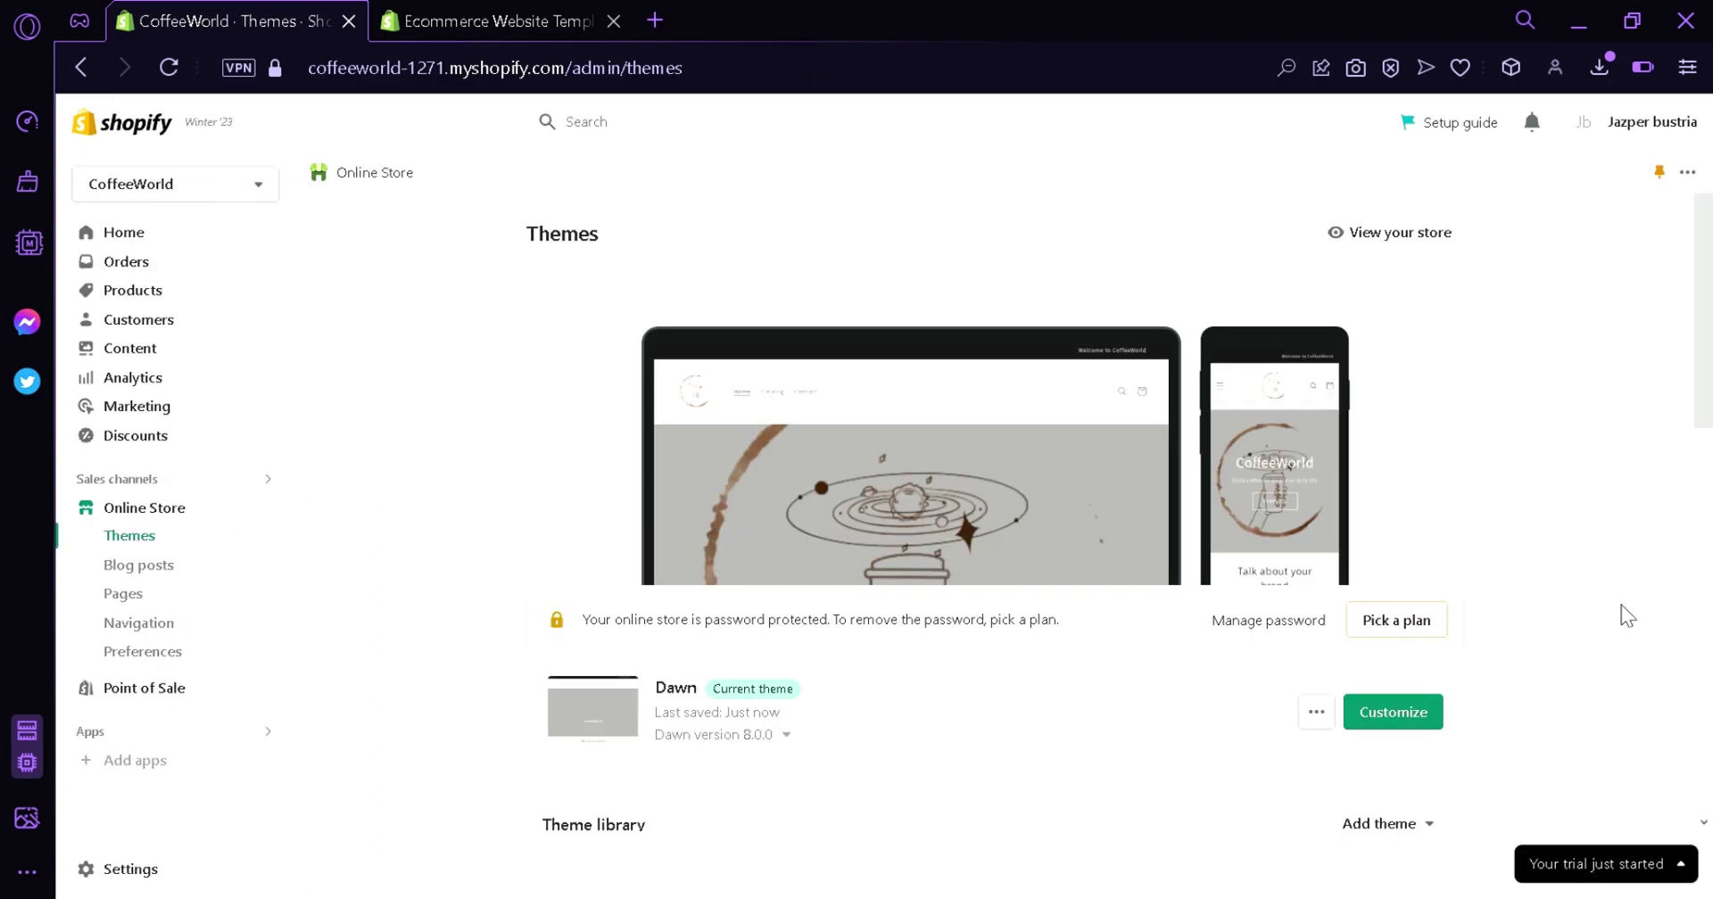
click(1428, 241)
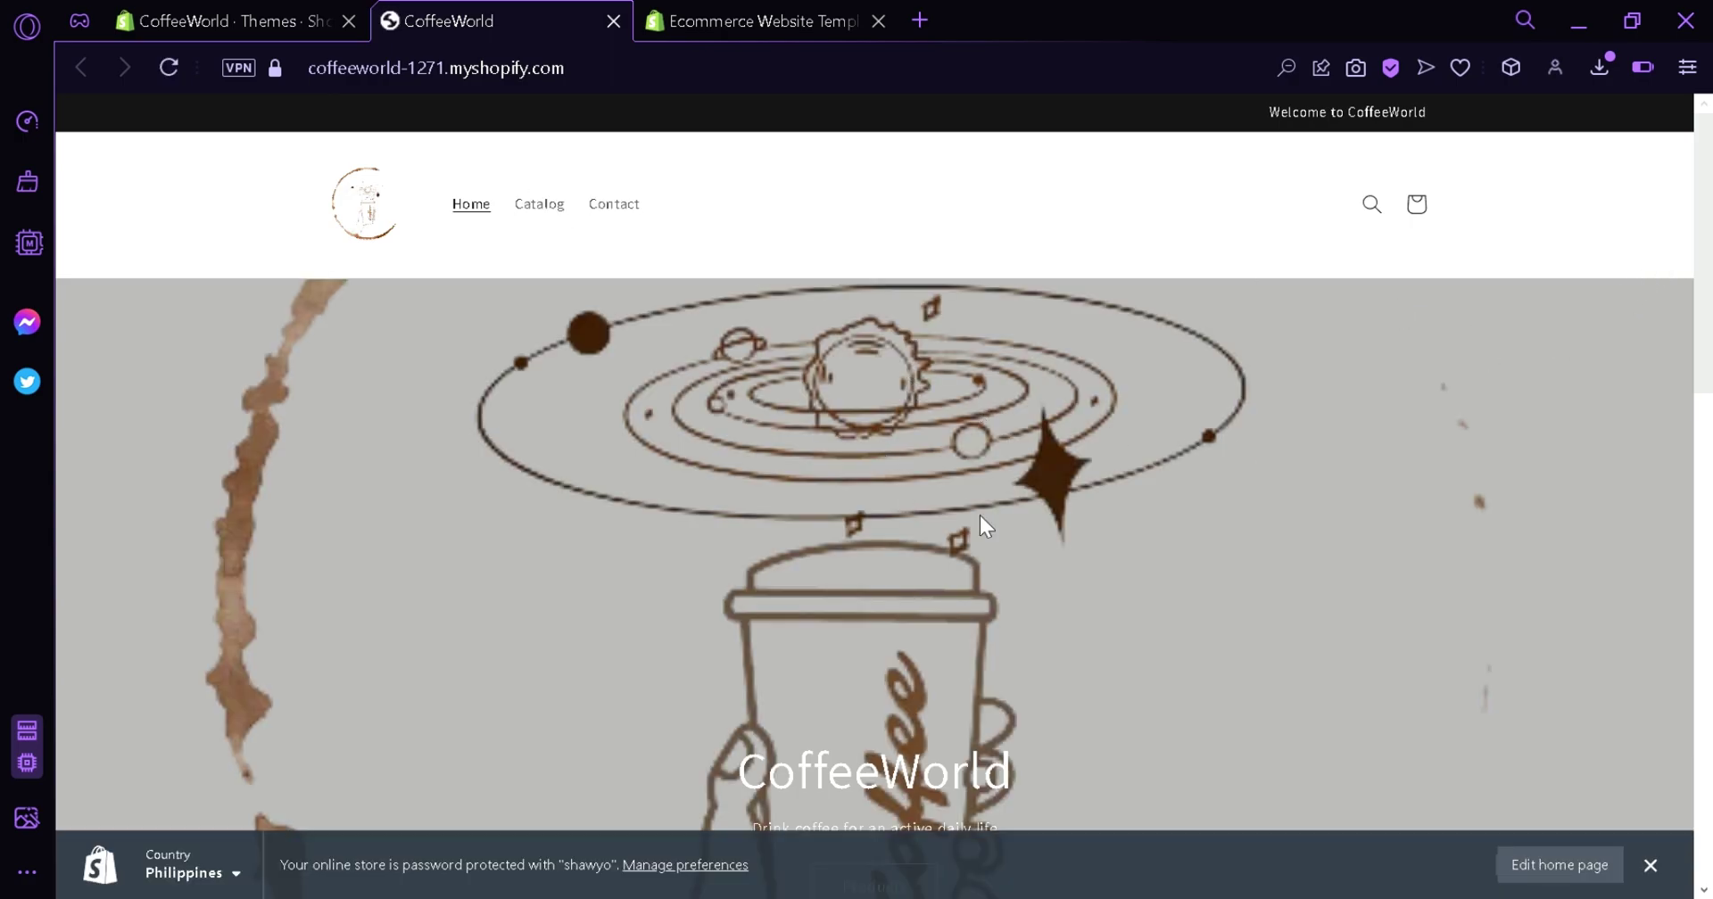
scroll(1679, 350, down, 4)
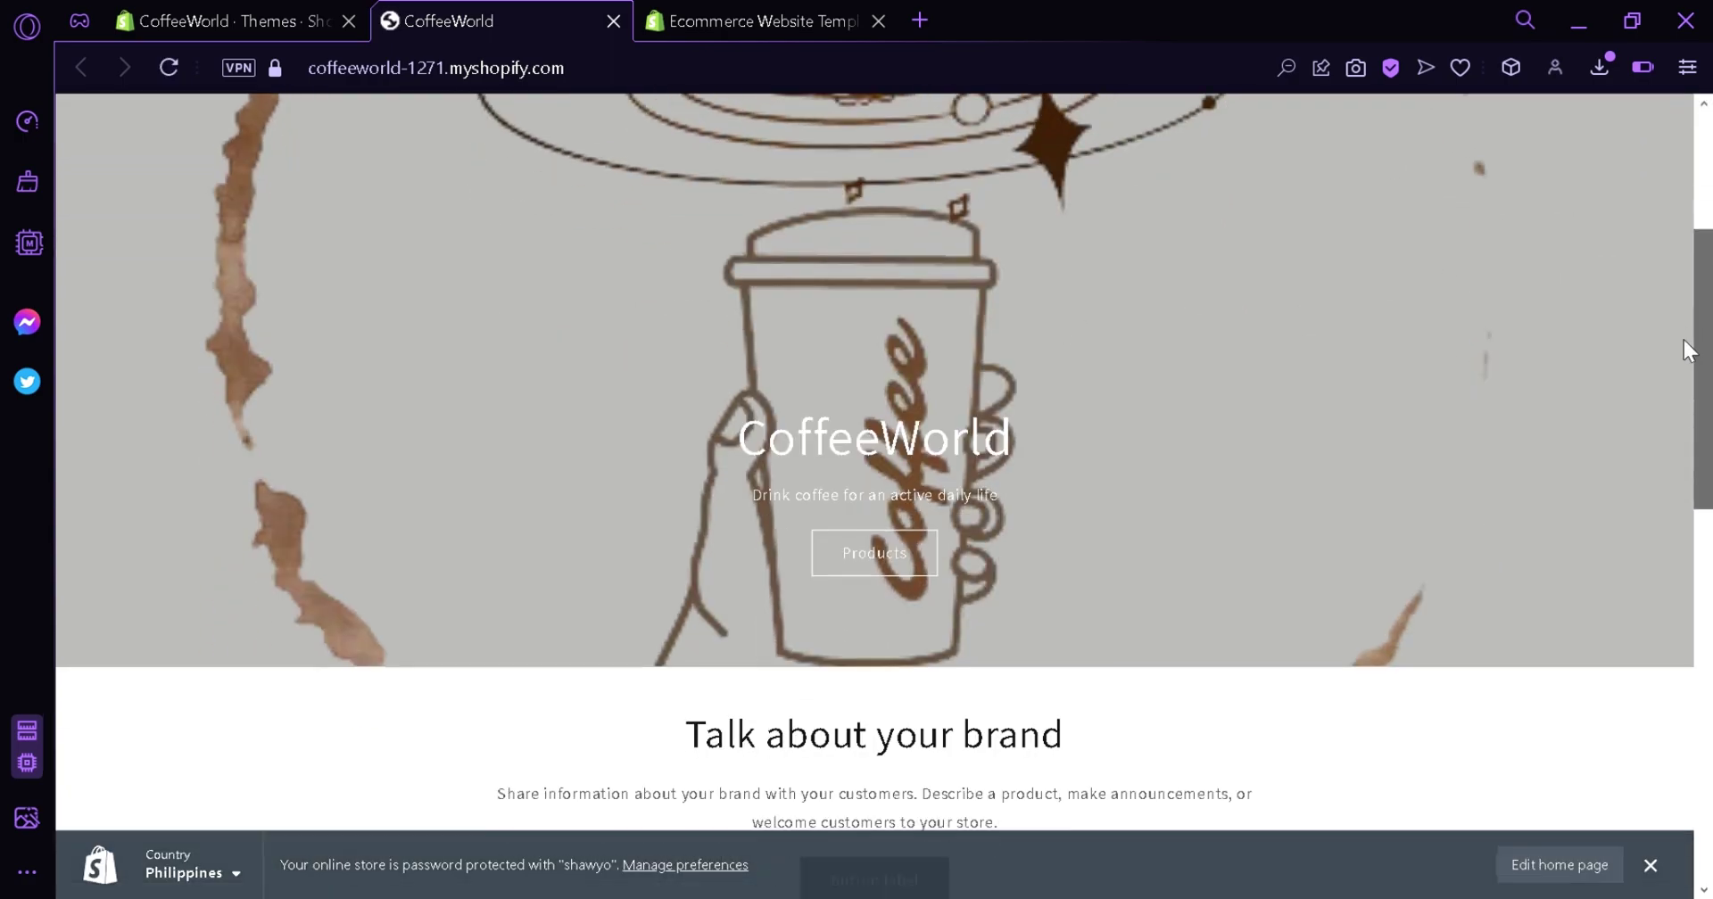
scroll(1668, 382, down, 1)
scroll(1668, 382, down, 3)
scroll(1543, 423, up, 9)
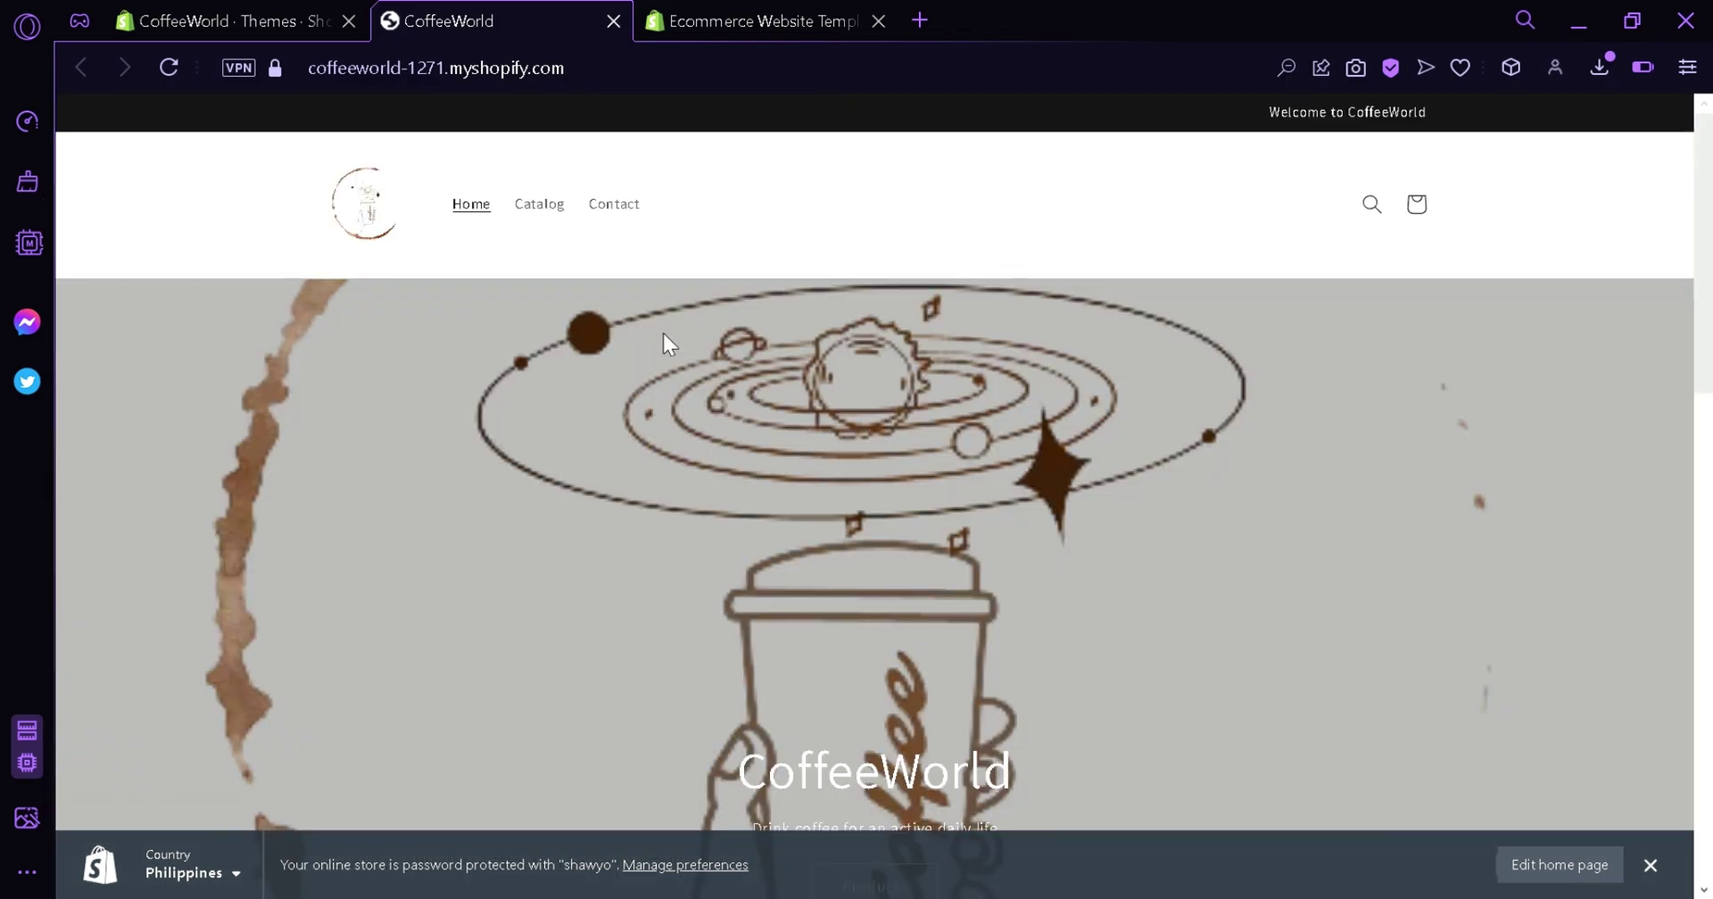
scroll(1703, 410, down, 4)
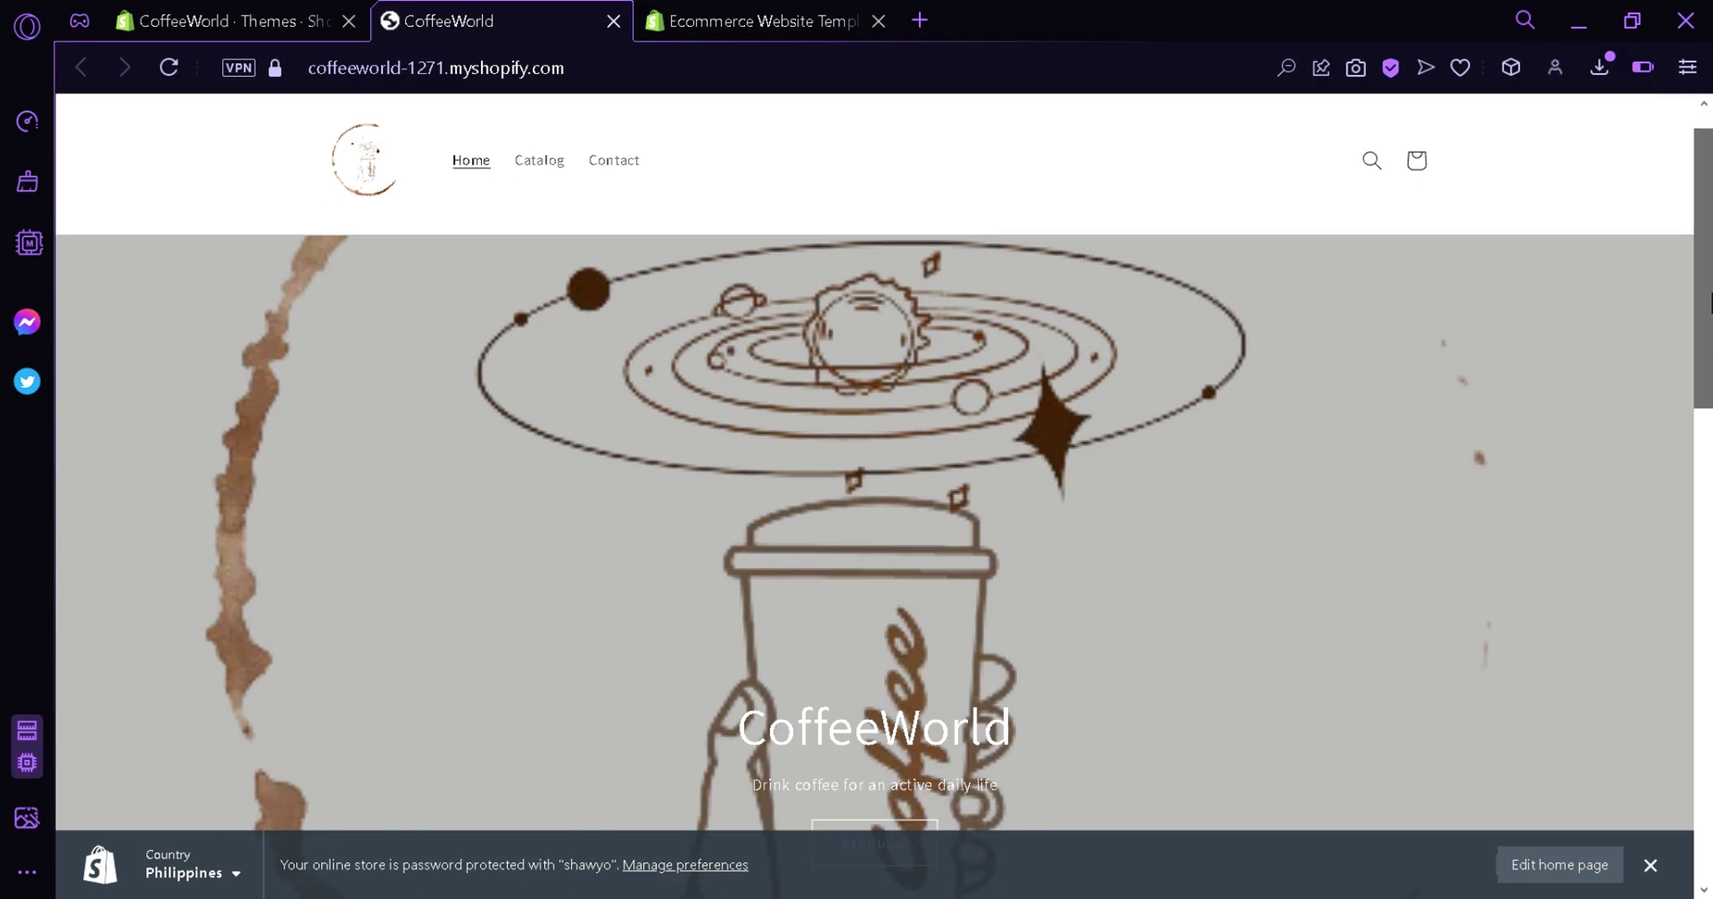
drag(1709, 410, 1705, 278)
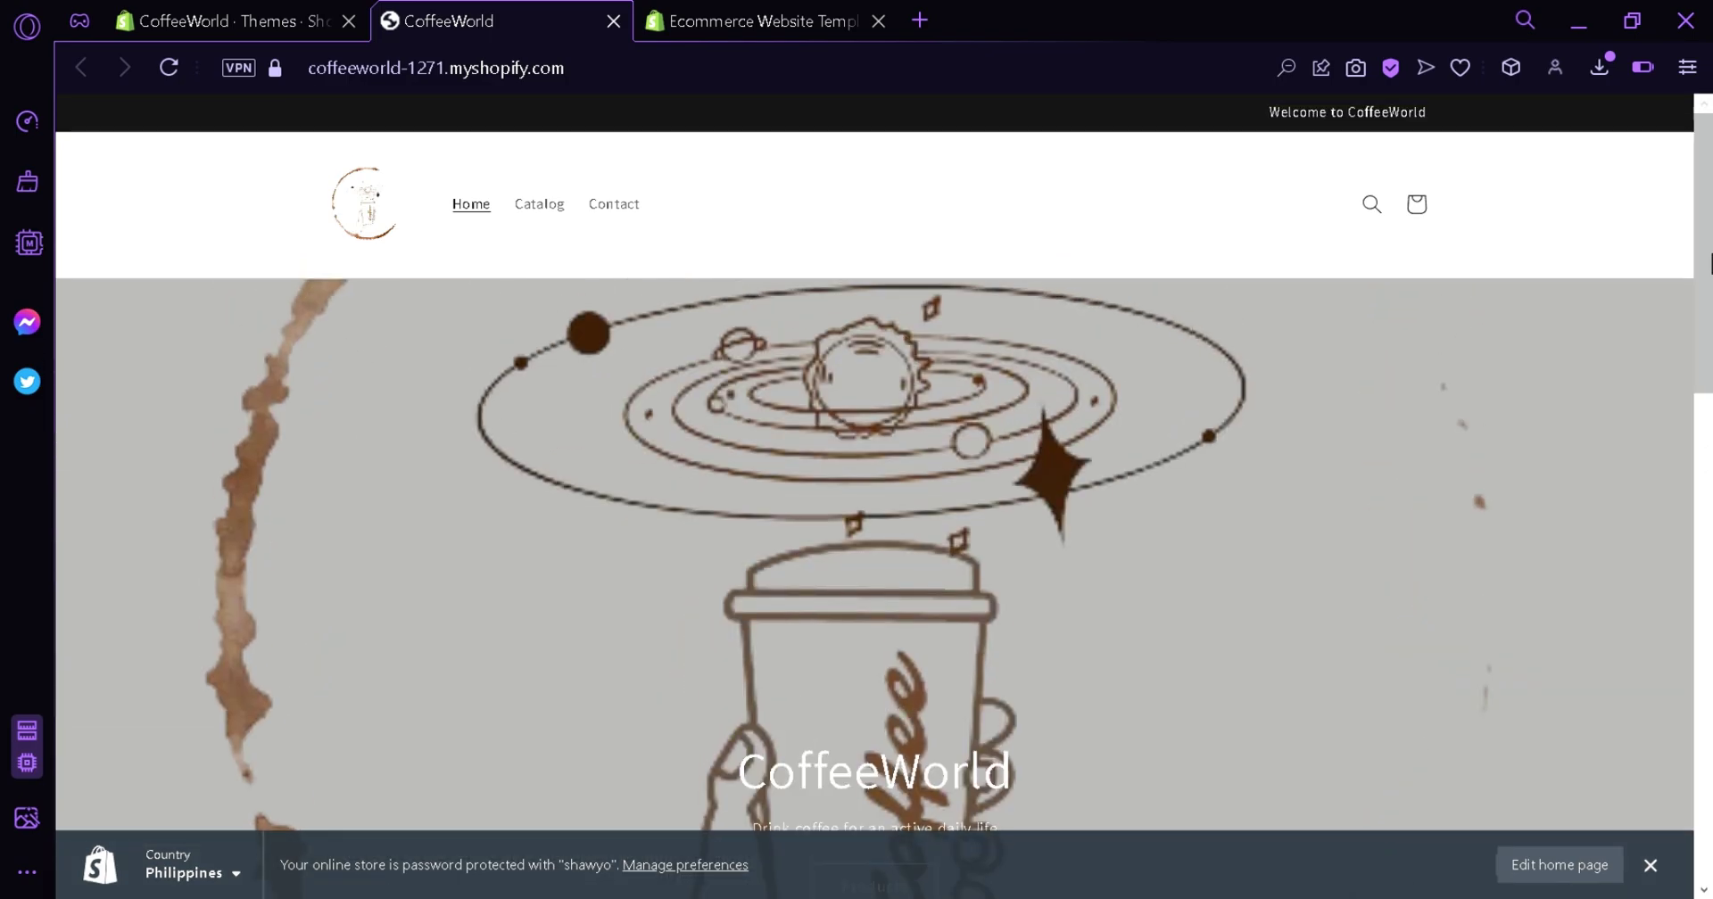